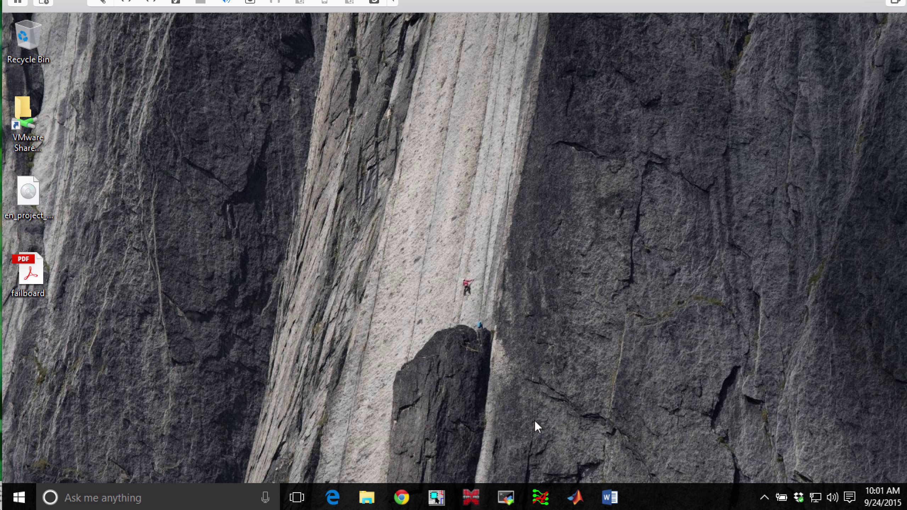
# - Launch OrCAD Capture using the OrCAD_Capture_CIS_option with OrCAD PCB Designer Professional suite
pyautogui.click(438, 497)
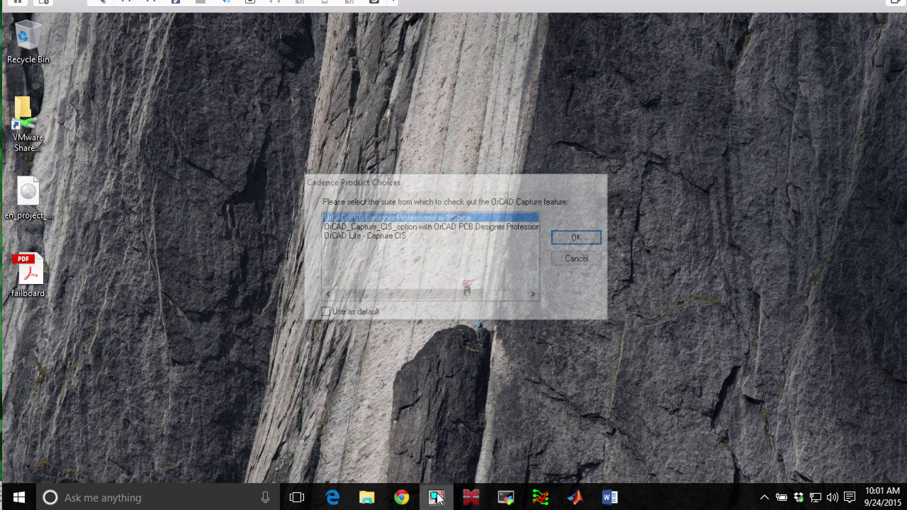
pyautogui.click(354, 227)
pyautogui.click(575, 238)
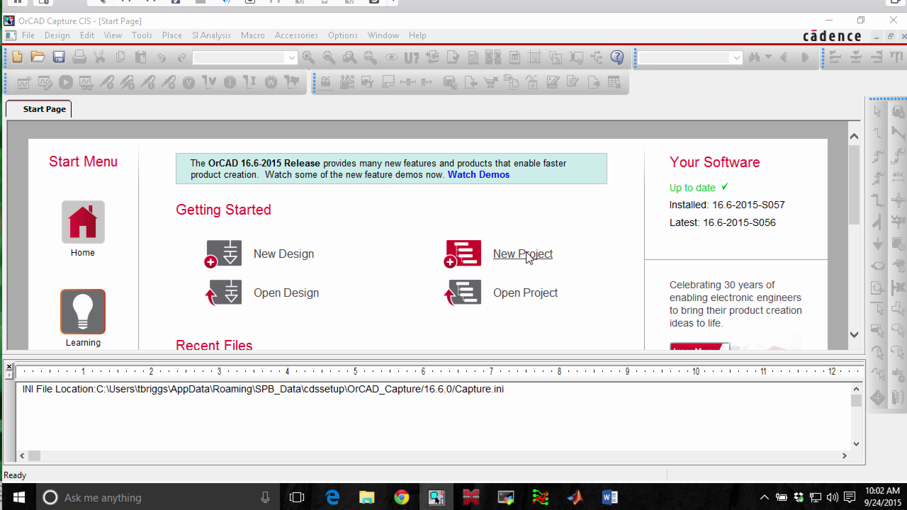
# - Create an Analog or Mixed A/D project named motor_controller based on AnalogGNDSymbol.opj, replacing the existing design file instead of inserting it
pyautogui.click(528, 257)
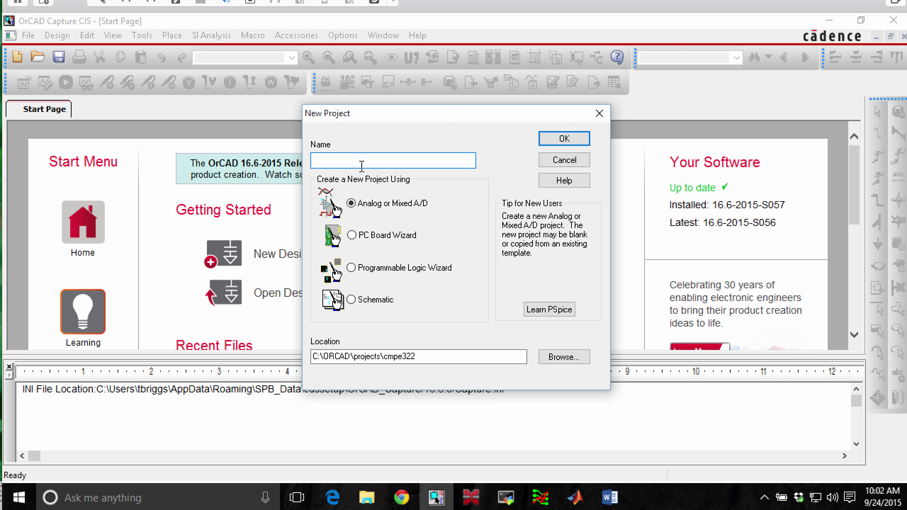
pyautogui.write('motor_controller')
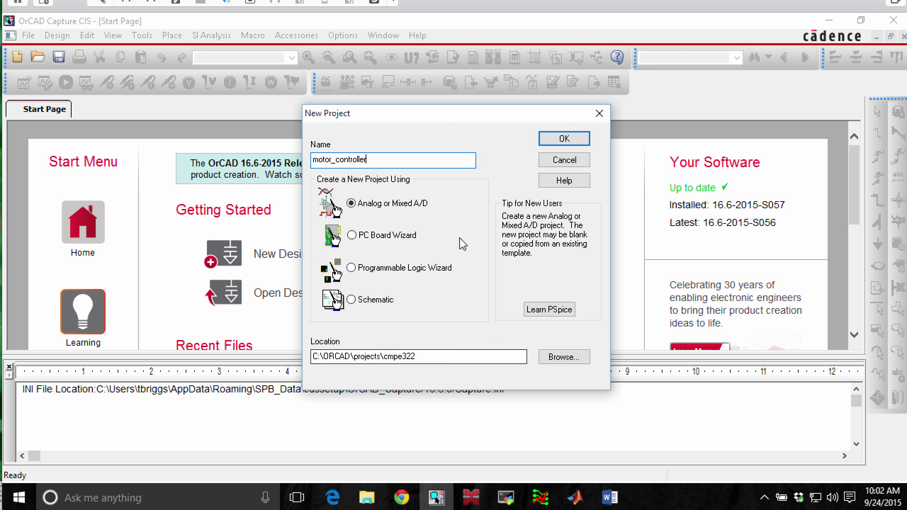
pyautogui.click(560, 142)
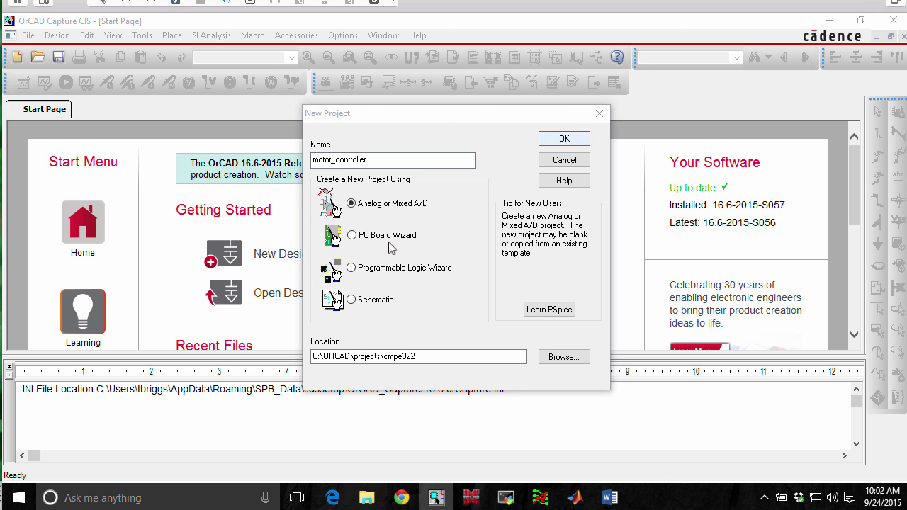
pyautogui.click(505, 295)
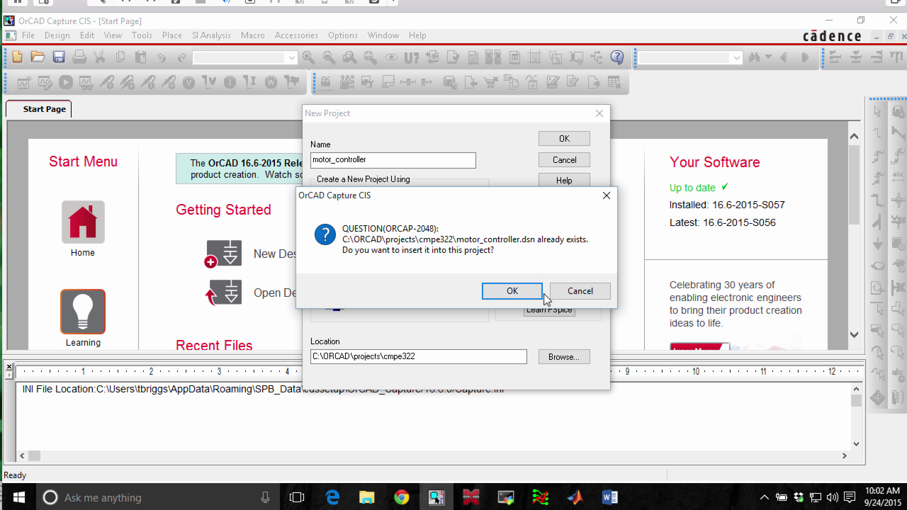
pyautogui.click(565, 294)
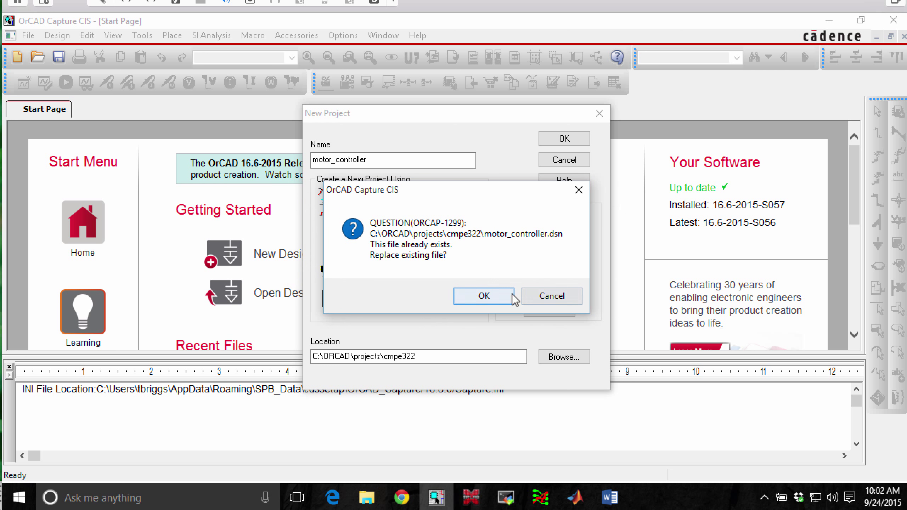
pyautogui.click(492, 296)
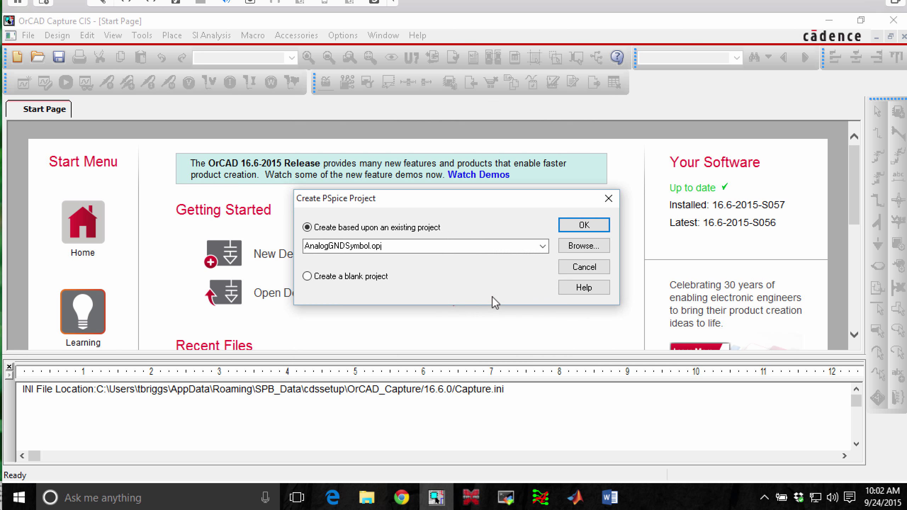
pyautogui.click(572, 231)
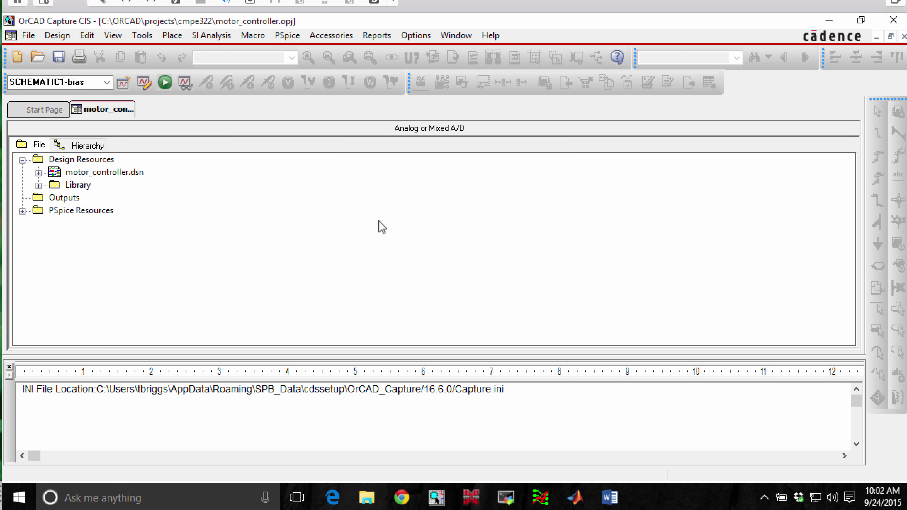
# - Open PAGE1 of SCHEMATIC1 in motor_controller.dsn and enlarge the schematic area by shrinking the session log
pyautogui.click(38, 173)
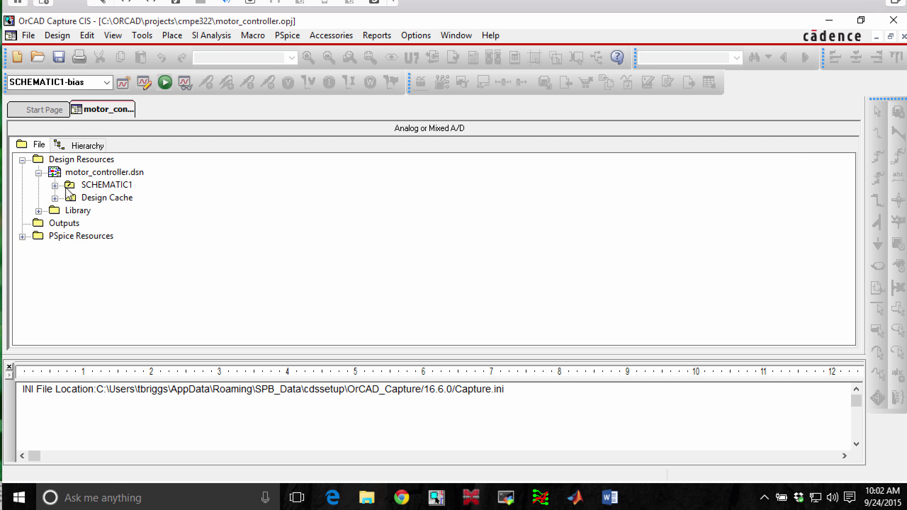
pyautogui.click(55, 185)
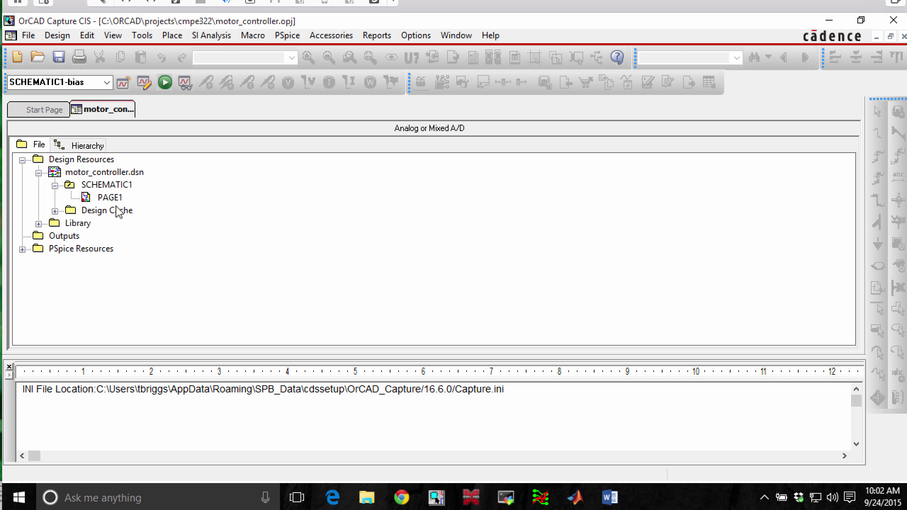
pyautogui.doubleClick(110, 197)
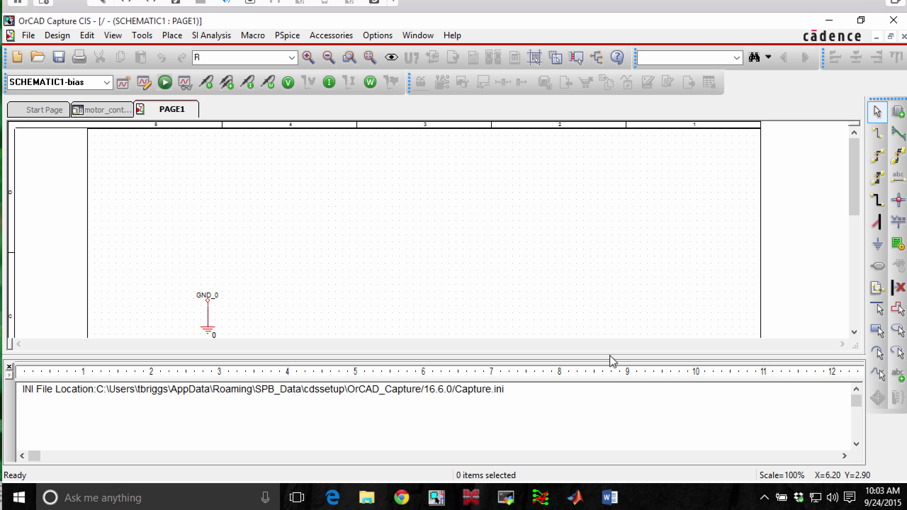
pyautogui.moveTo(757, 356); pyautogui.dragTo(756, 452)
# - Delete the GND_0 ground symbol with its instruction note, and the default title block, from the schematic page
pyautogui.scroll(-3, 196, 268)
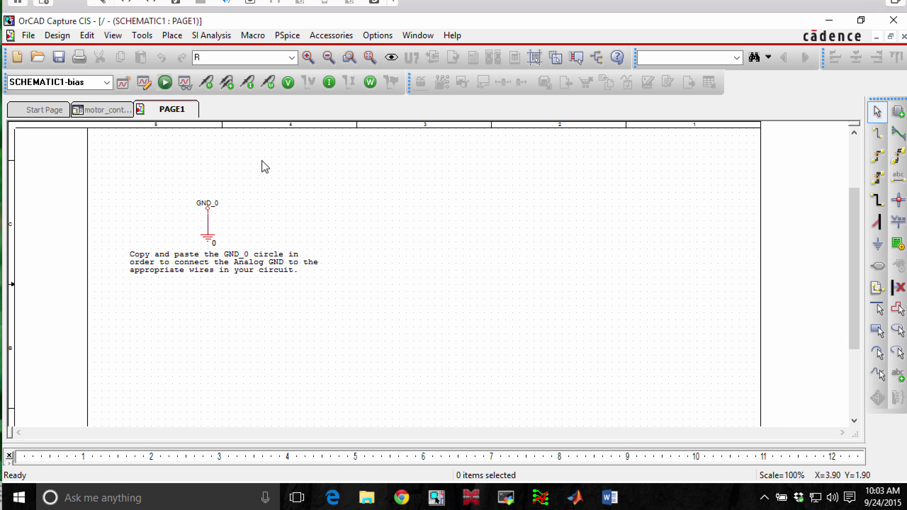
pyautogui.moveTo(107, 185); pyautogui.dragTo(385, 300)
pyautogui.press('Delete')
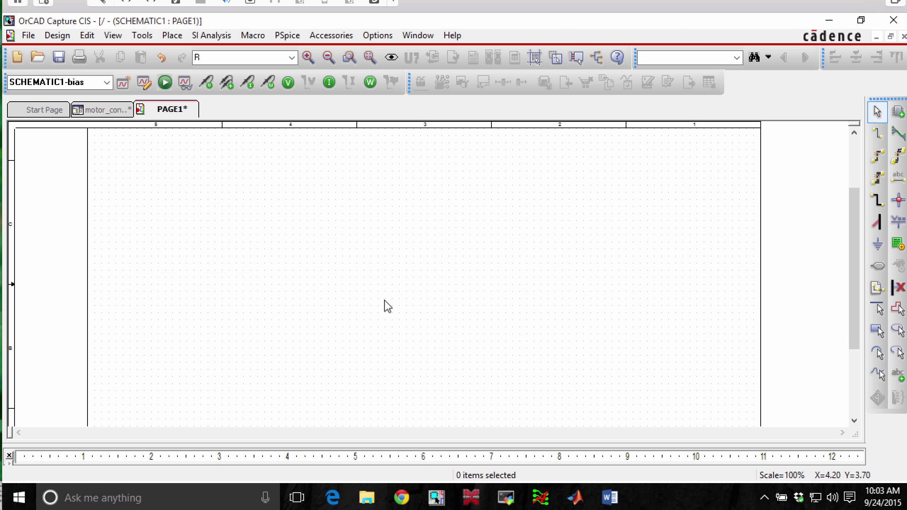
pyautogui.scroll(-5, 384, 301)
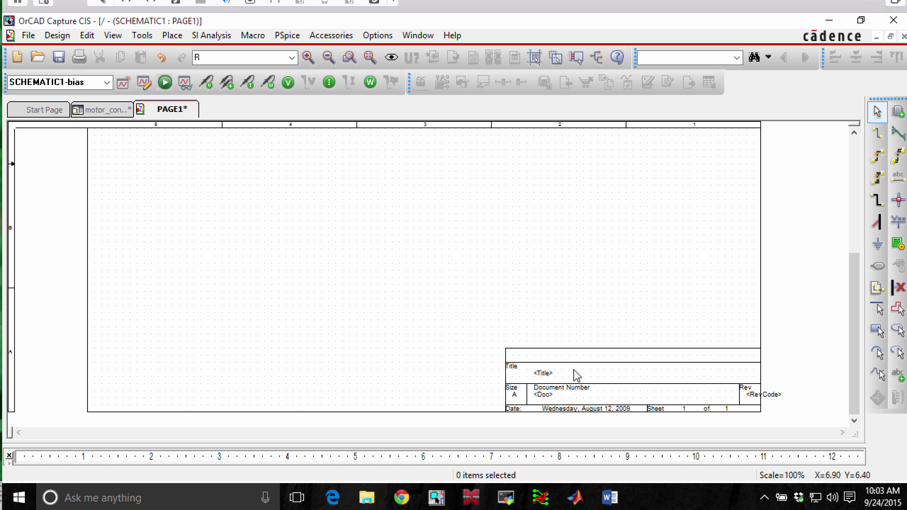
pyautogui.click(577, 375)
pyautogui.press('Delete')
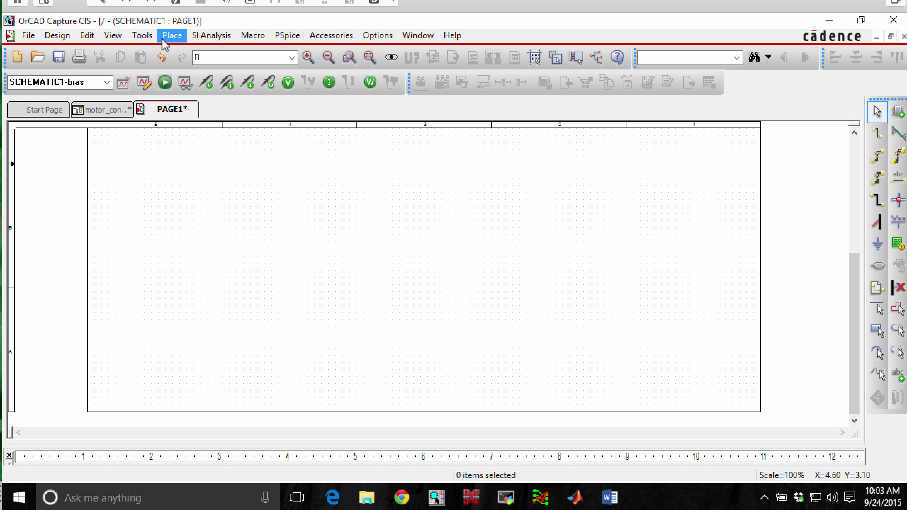
# - Start placing a title block, remove the BRIGGS library from the library list, and preview TitleBlock0 from the Design Cache
pyautogui.click(172, 35)
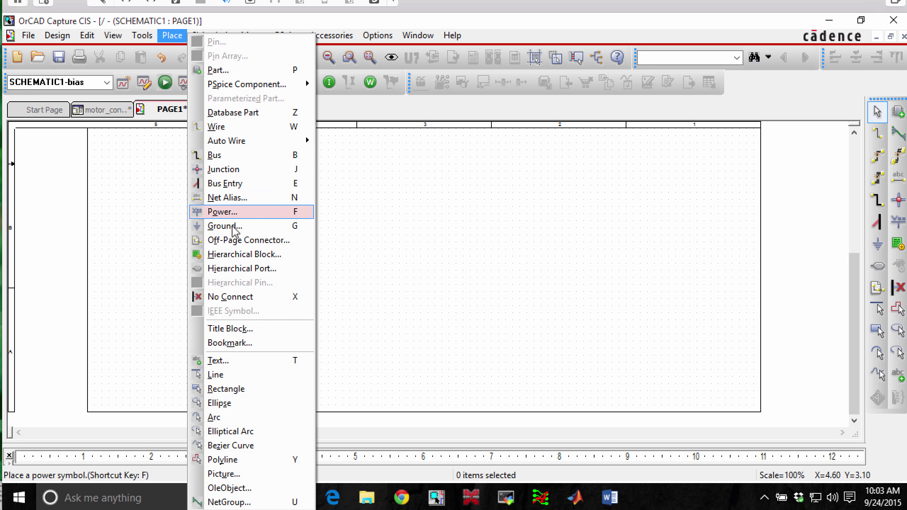
pyautogui.click(224, 330)
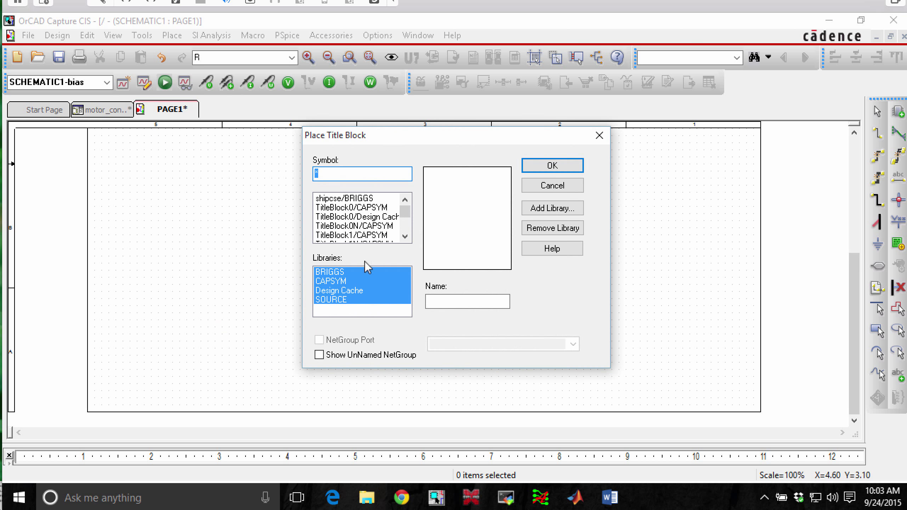
pyautogui.click(345, 274)
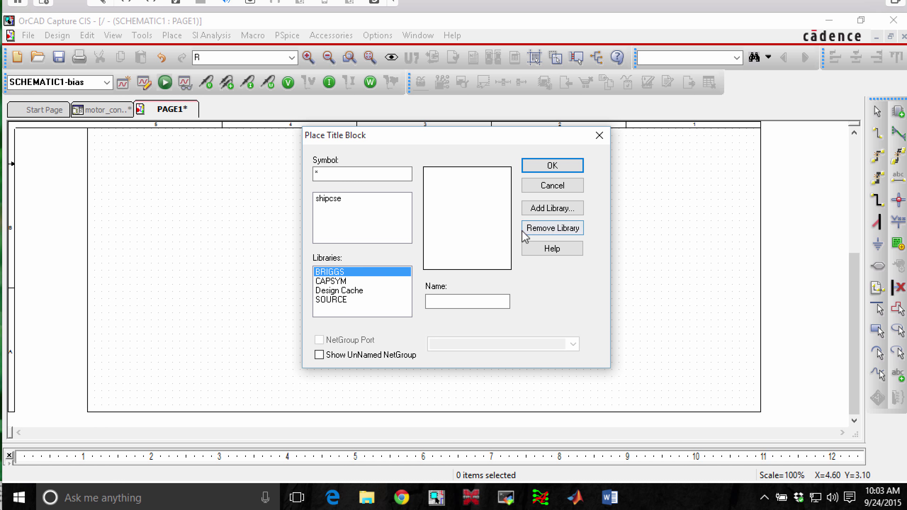
pyautogui.click(544, 236)
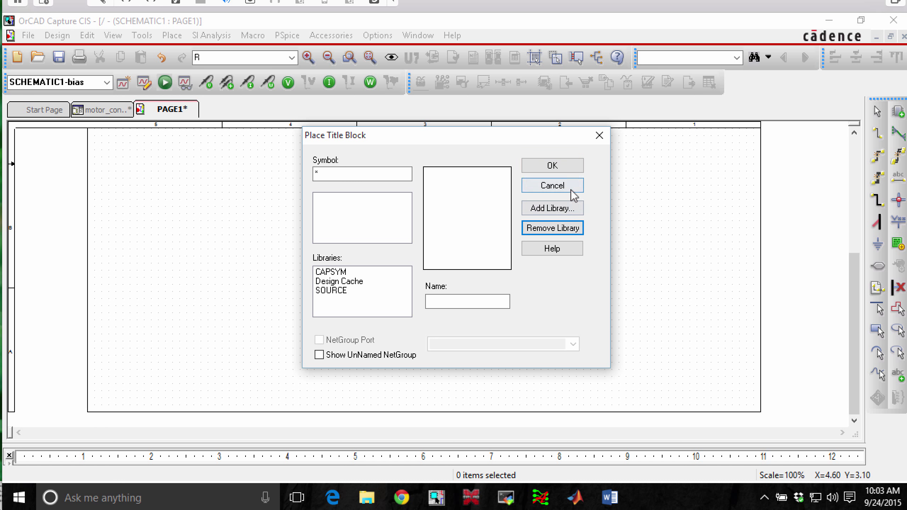
pyautogui.click(331, 279)
pyautogui.click(332, 198)
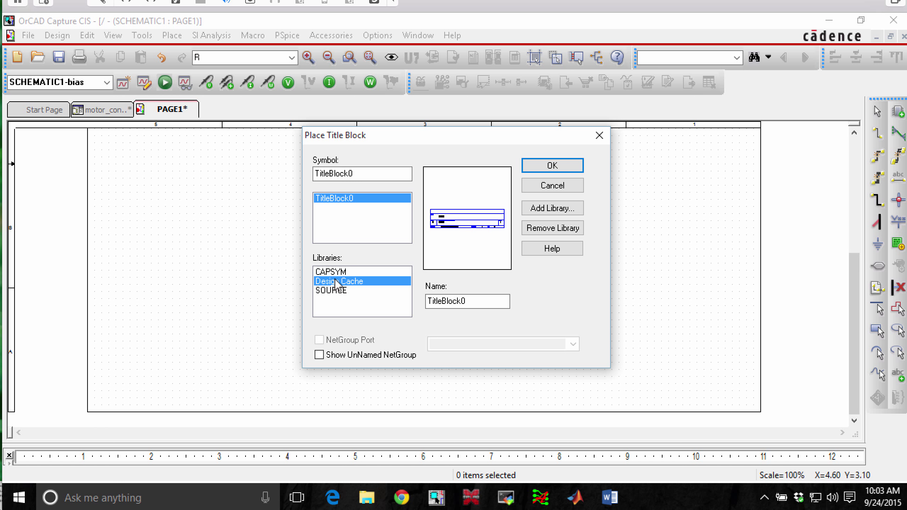
# - Add the BRIGGS library from the ORCAD\capture_libs folder on the C: drive to the title block libraries
pyautogui.click(527, 210)
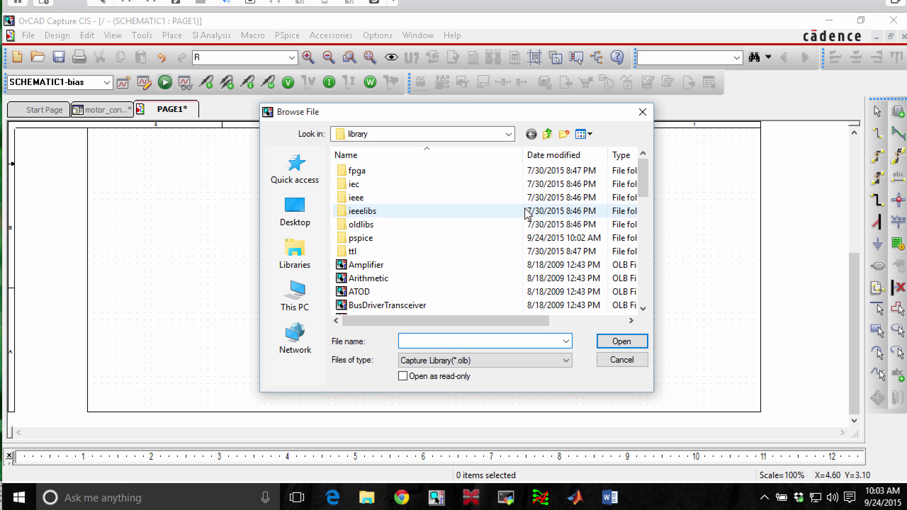
pyautogui.click(295, 305)
pyautogui.scroll(-3, 384, 228)
pyautogui.doubleClick(408, 299)
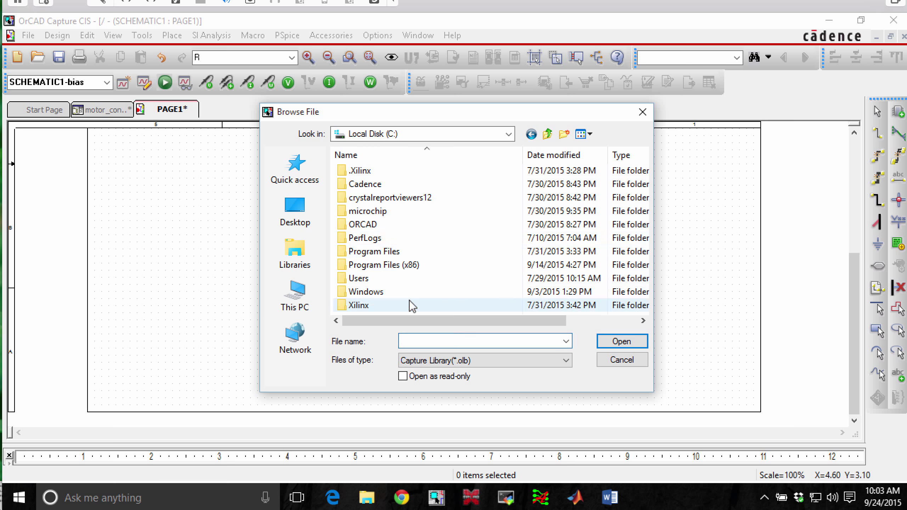
pyautogui.doubleClick(372, 225)
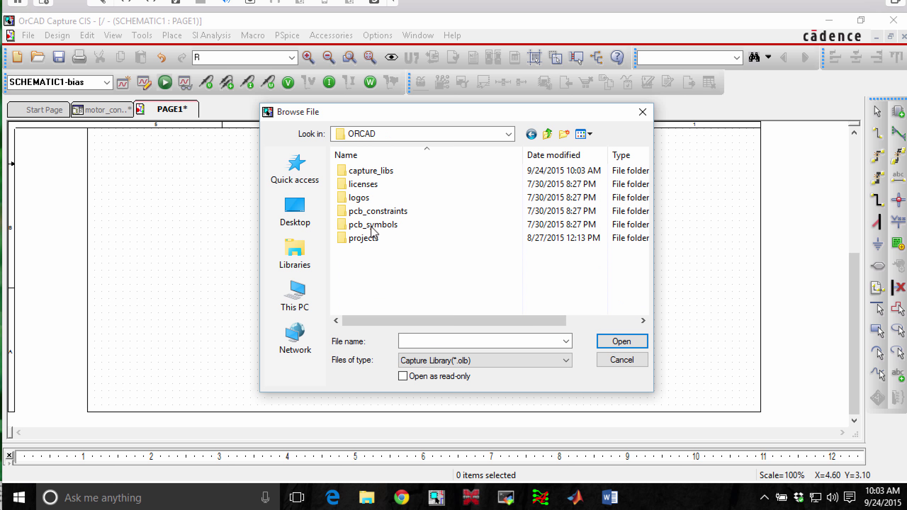
pyautogui.doubleClick(364, 172)
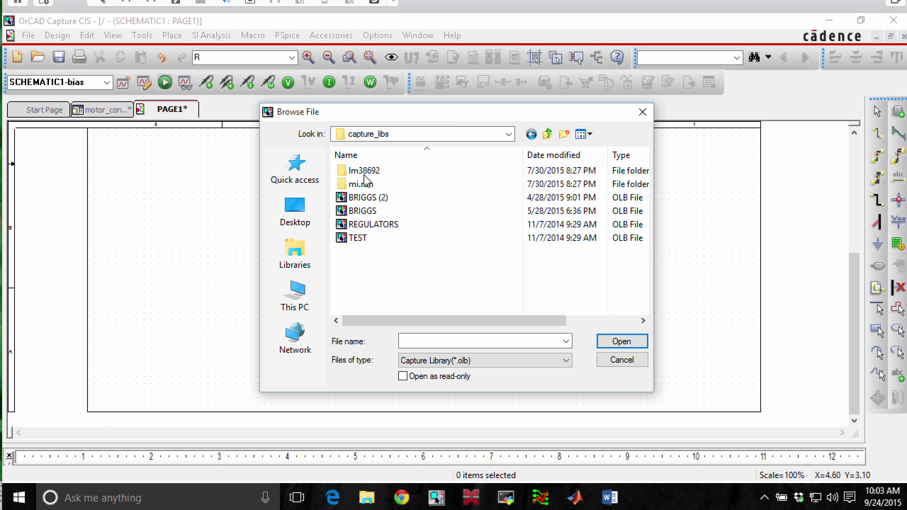
pyautogui.click(362, 212)
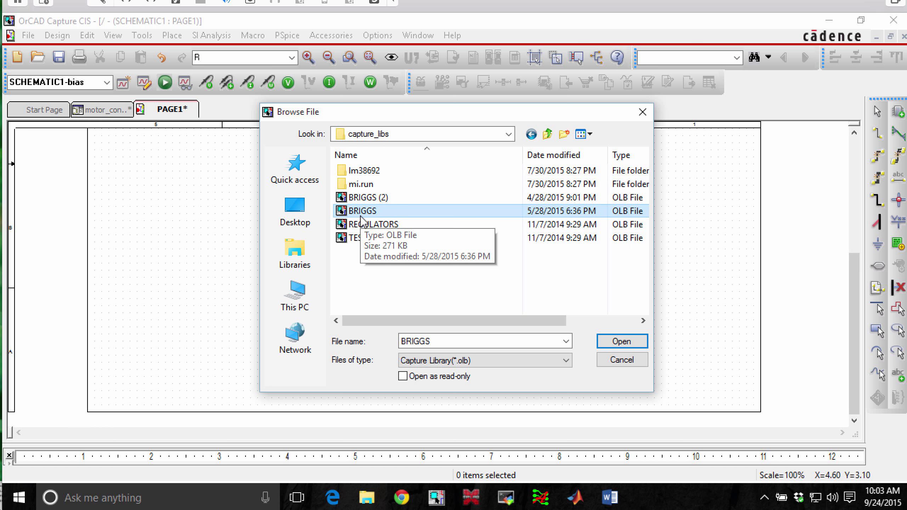
pyautogui.doubleClick(360, 214)
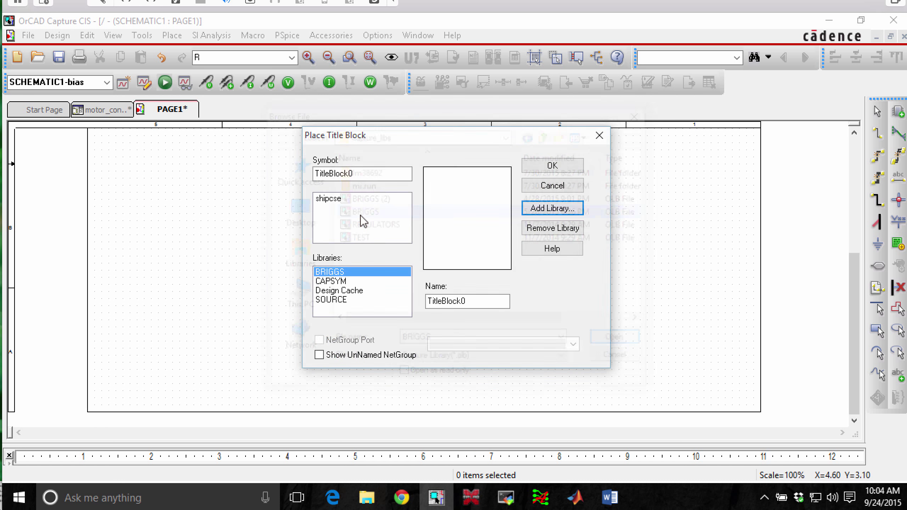
# - Place the shipcse title block from the BRIGGS library in the lower-right corner of the schematic page
pyautogui.click(335, 200)
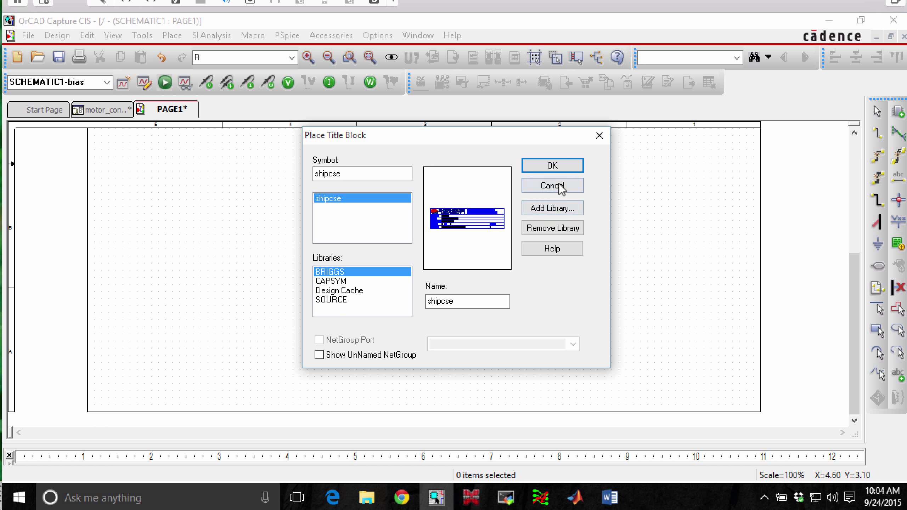
pyautogui.click(550, 167)
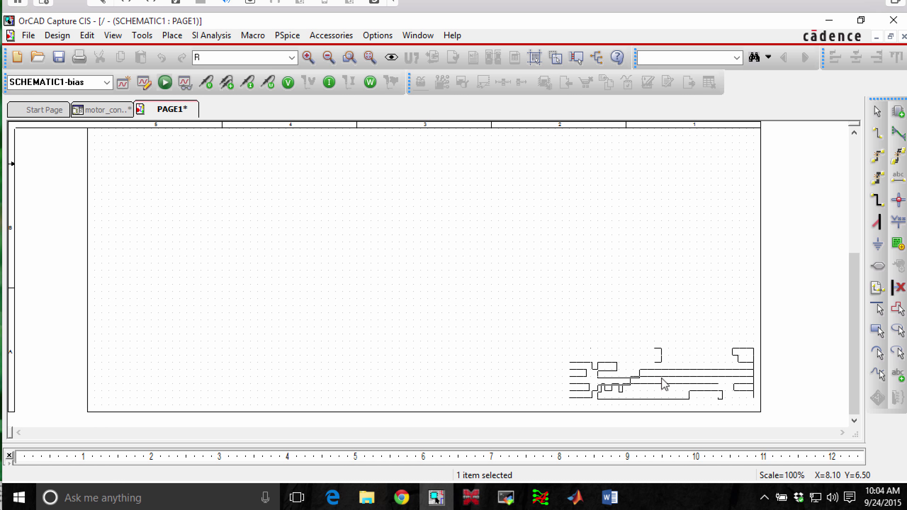
pyautogui.click(662, 383)
pyautogui.press('Escape')
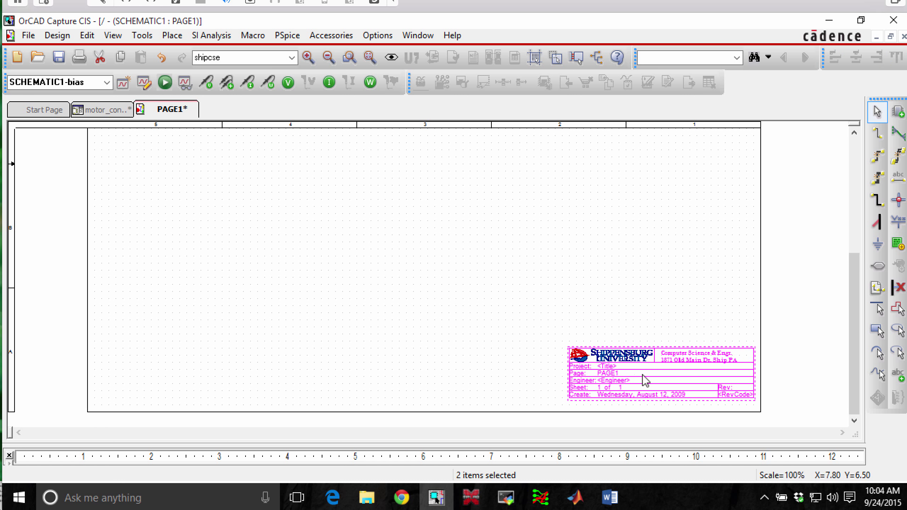
# - Set the title block's project title to "Motor Controller - H-Bridge"
pyautogui.click(613, 375)
pyautogui.click(611, 368)
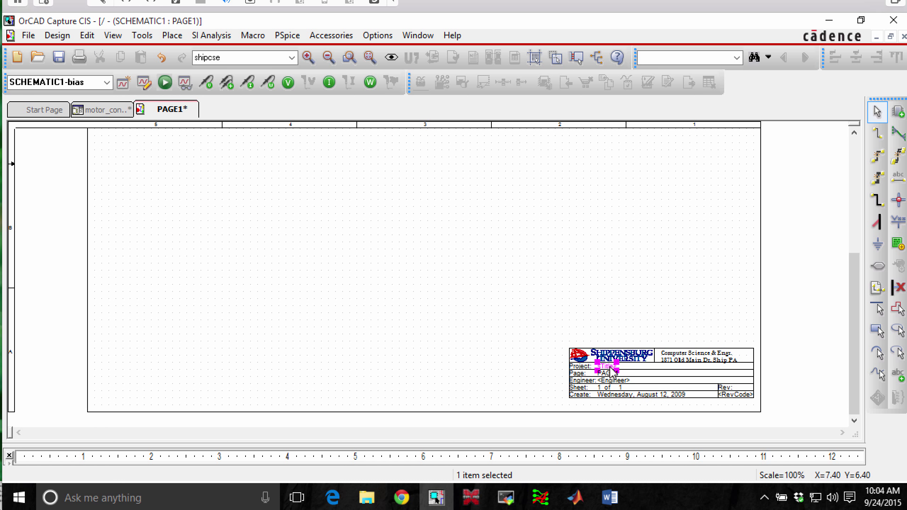
pyautogui.doubleClick(611, 369)
pyautogui.write('Motor Controller - H-')
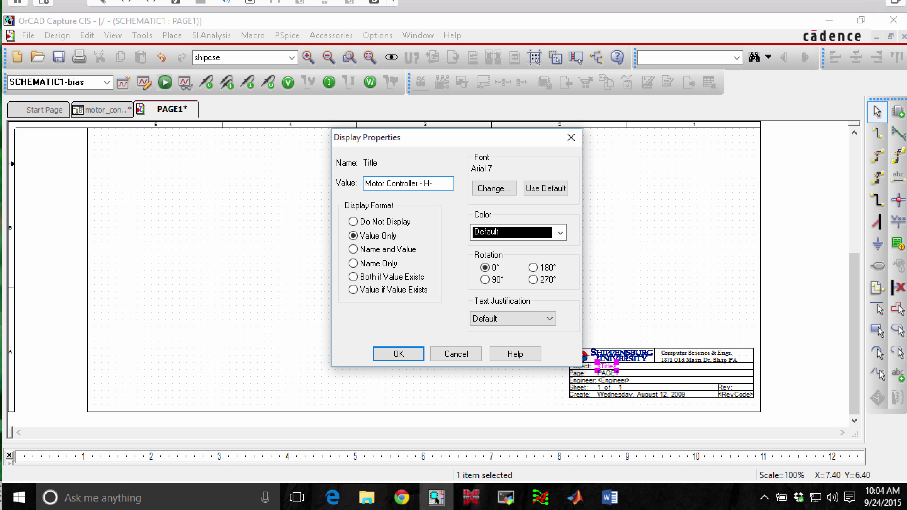
pyautogui.write('Bridge')
pyautogui.press('Return')
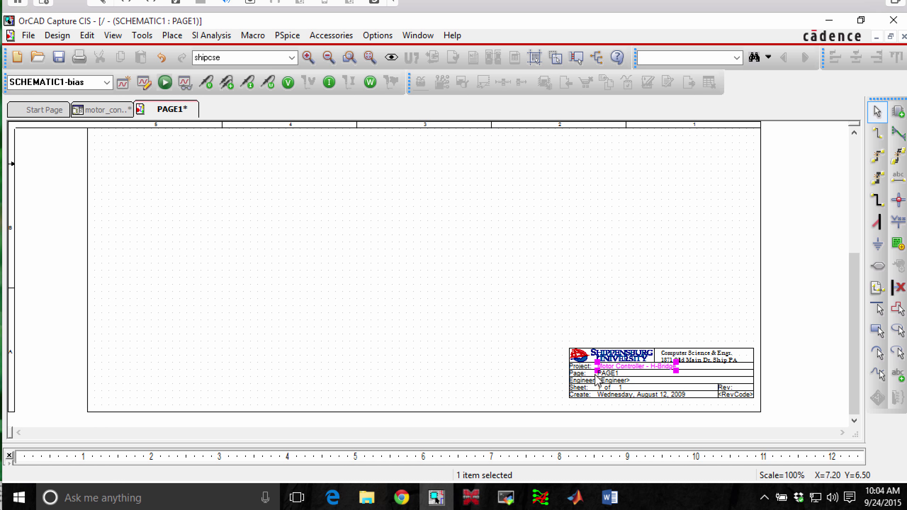
pyautogui.doubleClick(606, 373)
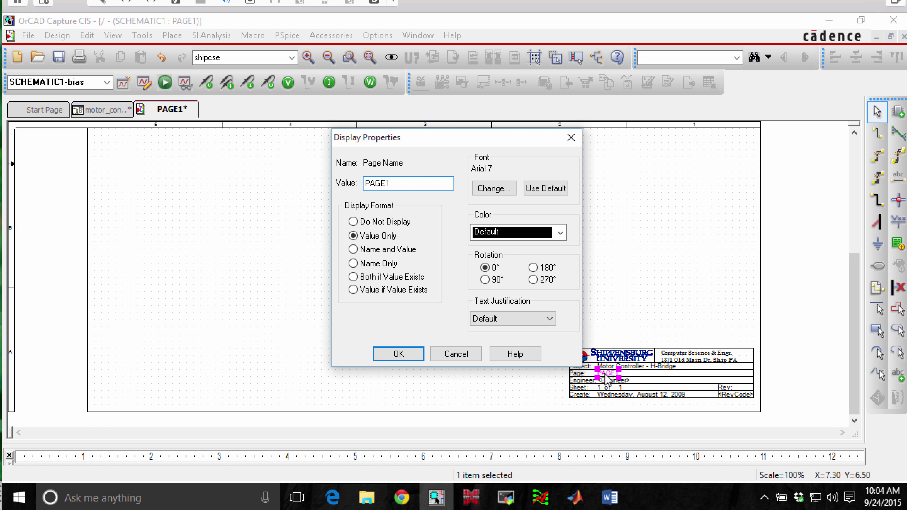
pyautogui.press('Escape')
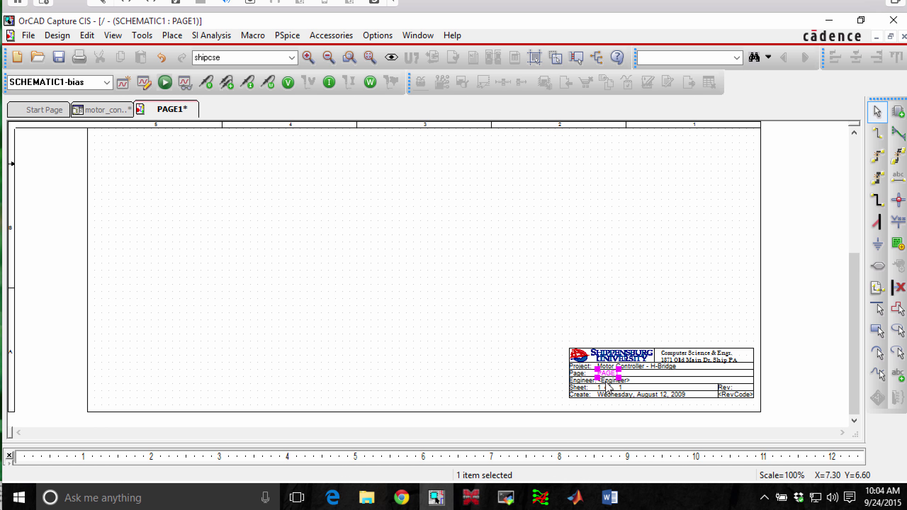
# - Fill in the engineer's name in the title block's Engineer field
pyautogui.doubleClick(607, 383)
pyautogui.write('T. Briggs')
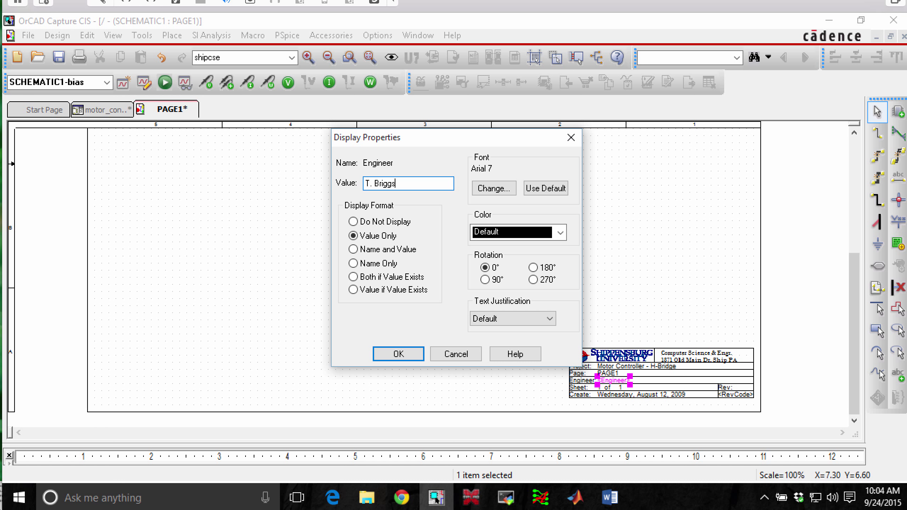
pyautogui.press('Return')
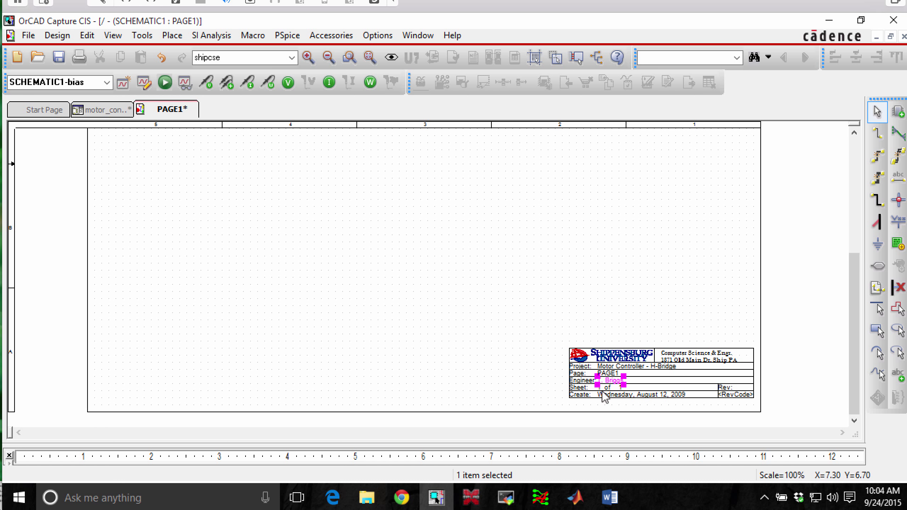
# - Try to set the title block's Page Modify Date to 9/23/2015
pyautogui.click(611, 394)
pyautogui.doubleClick(614, 396)
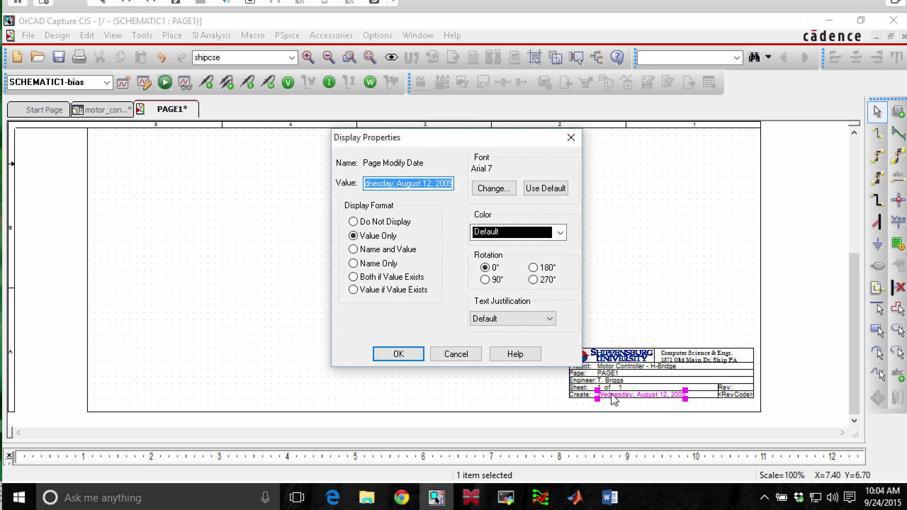
pyautogui.write('9/23/2015')
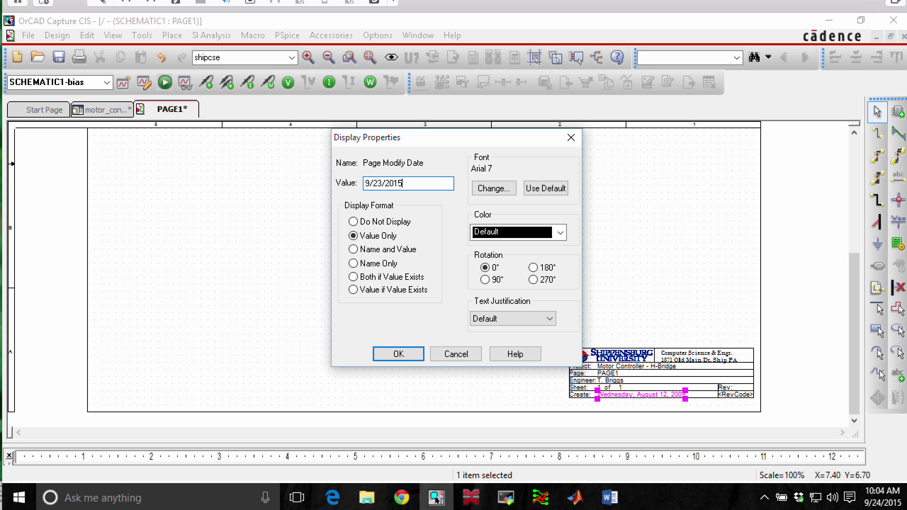
pyautogui.press('Return')
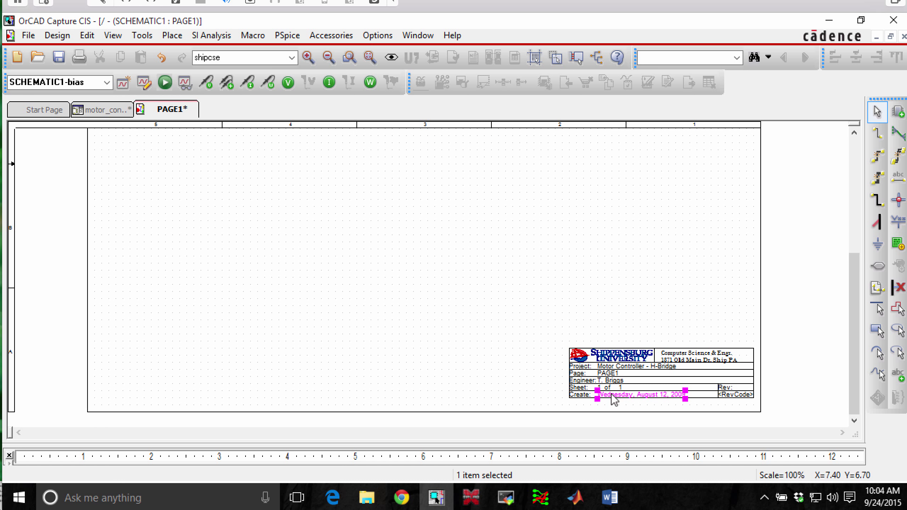
# - Set the title block's revision code to 0.0
pyautogui.doubleClick(734, 395)
pyautogui.write('0')
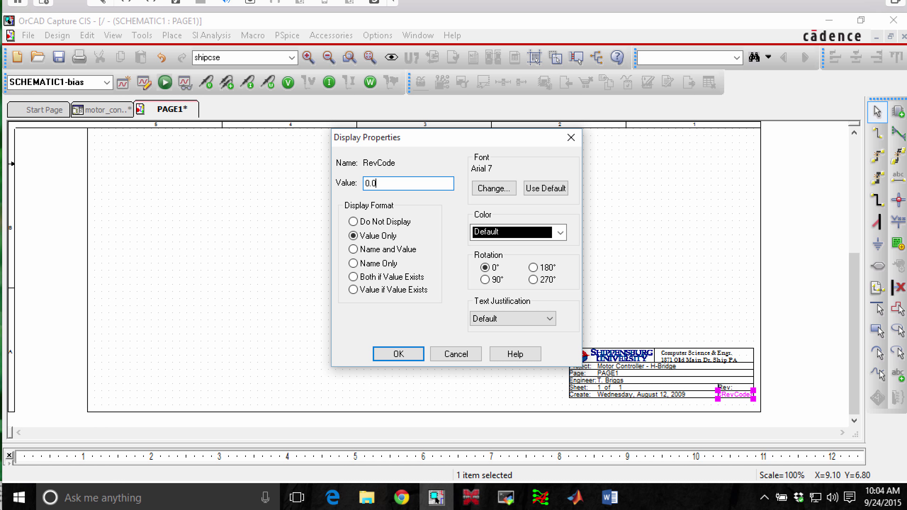
pyautogui.write('.0')
pyautogui.press('Return')
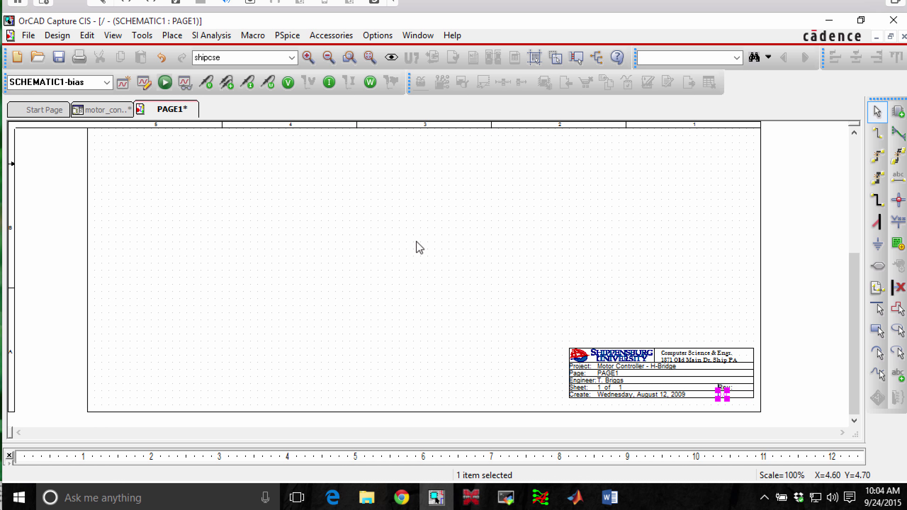
# - Move the whole title block slightly down, closer to the lower edge of the page border
pyautogui.click(568, 344)
pyautogui.click(617, 368)
pyautogui.click(604, 358)
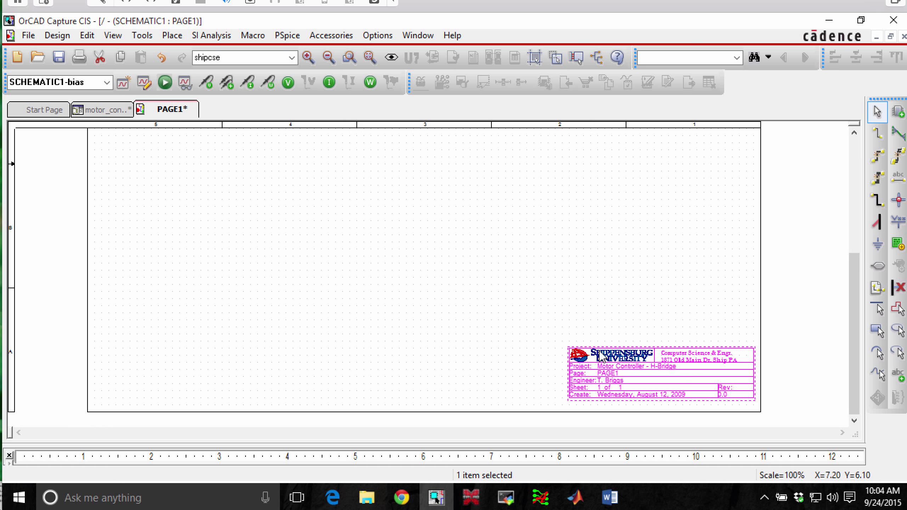
pyautogui.moveTo(603, 360); pyautogui.dragTo(601, 356)
pyautogui.click(596, 309)
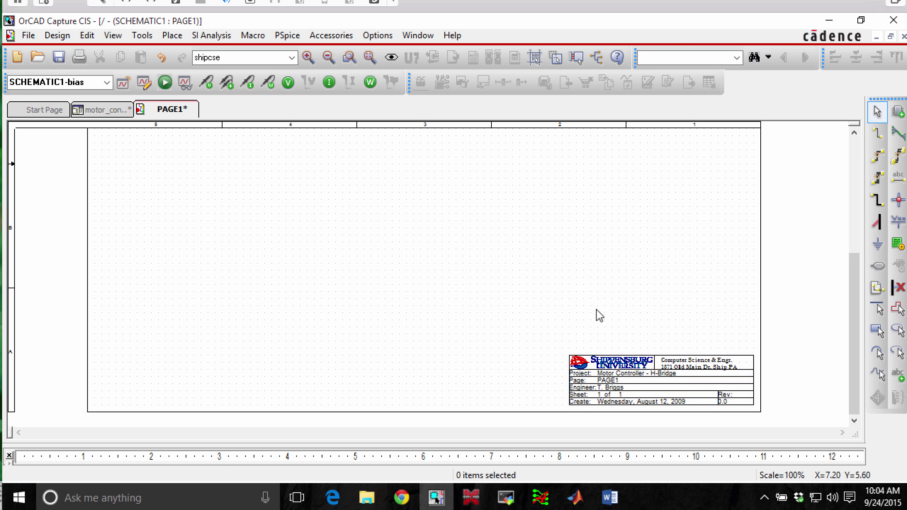
# - Place three discrete PSpice PMOS transistors (MbreakP3) in a horizontal row across the middle area of the page
pyautogui.scroll(1, 527, 309)
pyautogui.scroll(2, 528, 309)
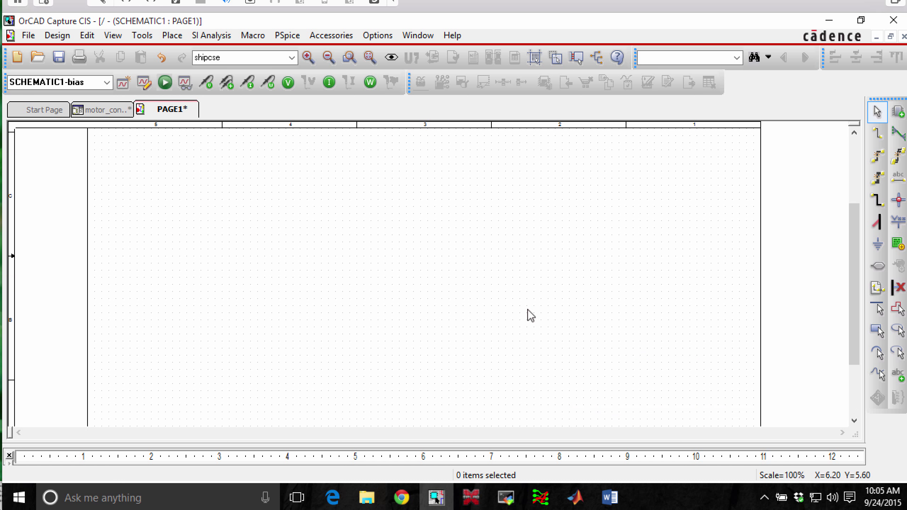
pyautogui.scroll(1, 527, 309)
pyautogui.scroll(4, 528, 310)
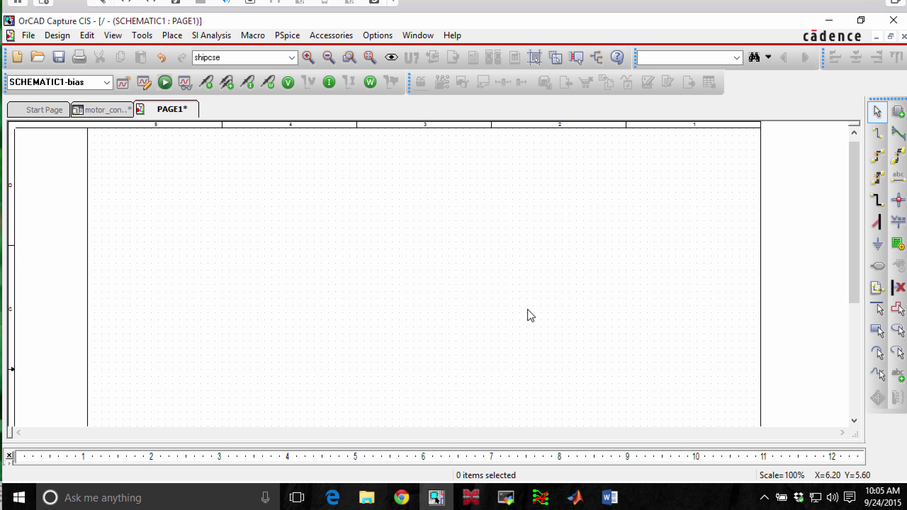
pyautogui.scroll(-6, 527, 309)
pyautogui.scroll(3, 527, 309)
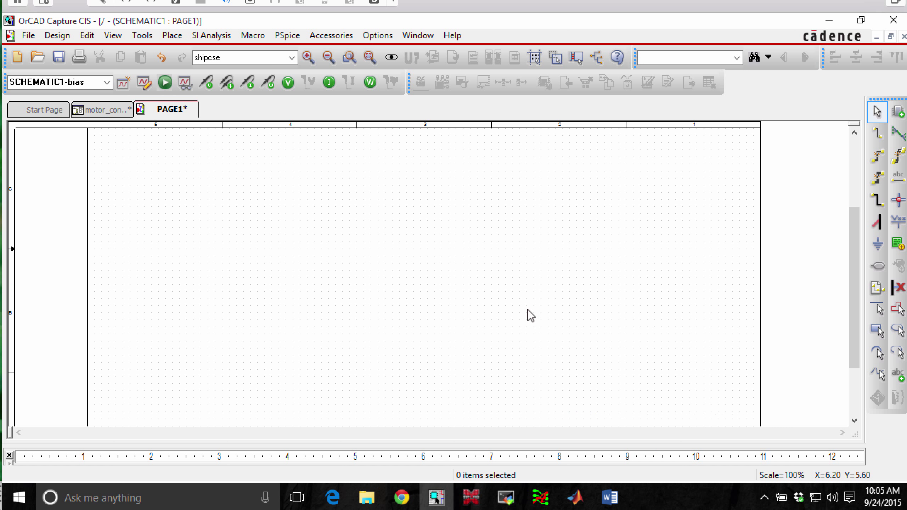
pyautogui.click(170, 36)
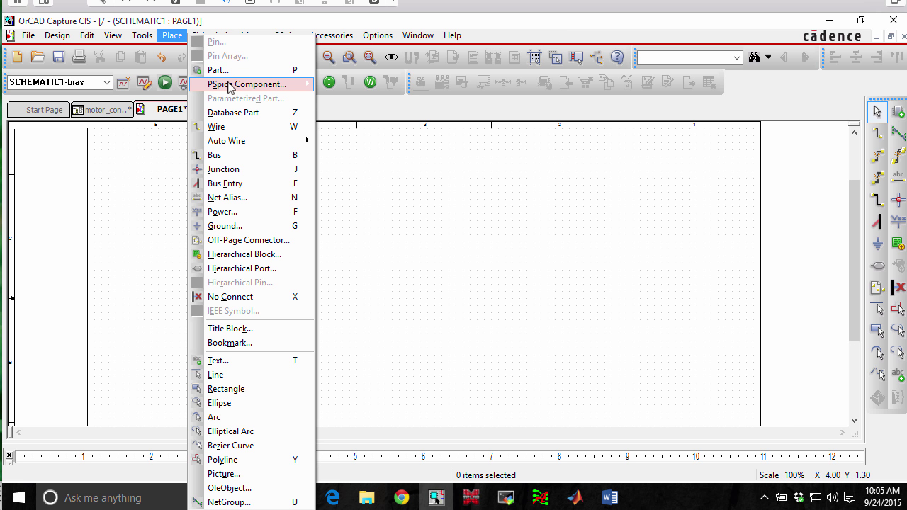
pyautogui.moveTo(228, 84)
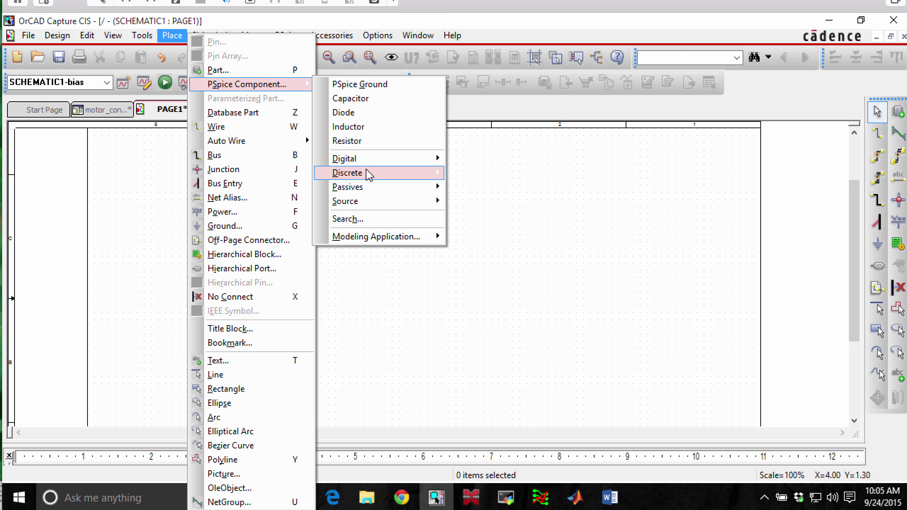
pyautogui.moveTo(367, 171)
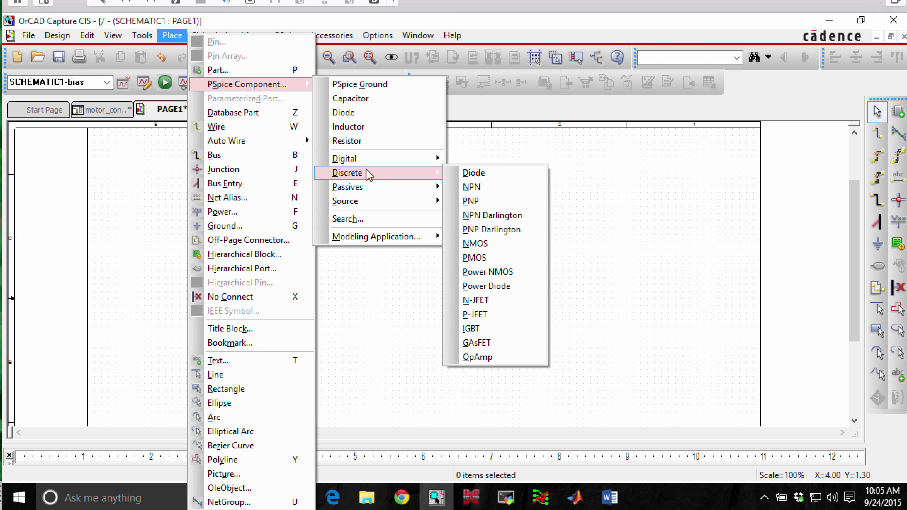
pyautogui.click(475, 265)
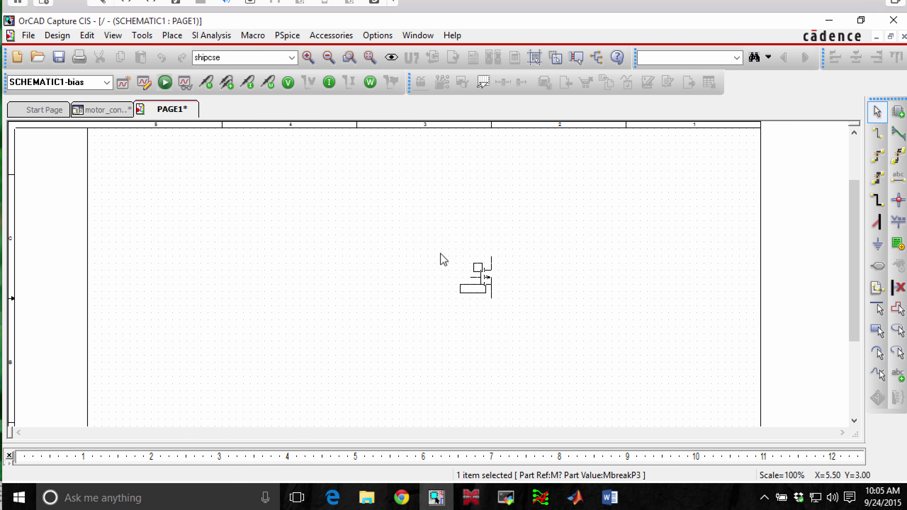
pyautogui.click(266, 204)
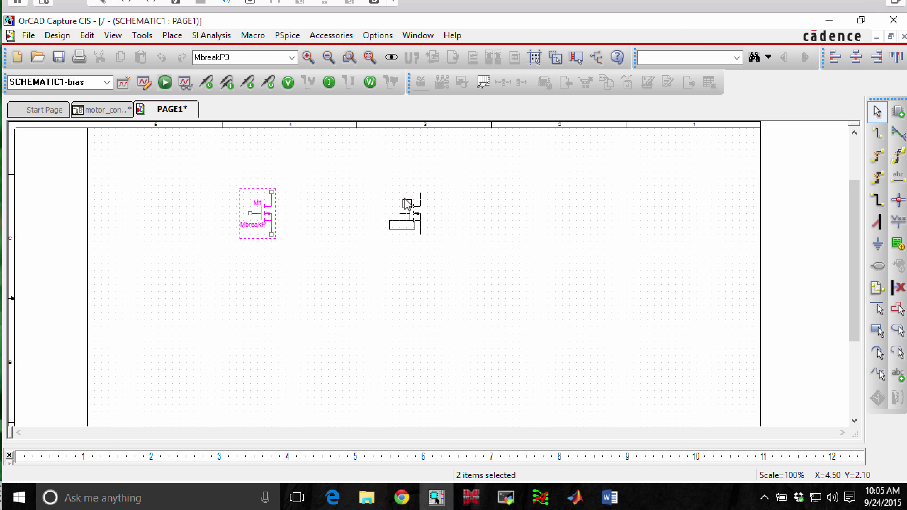
pyautogui.click(425, 206)
pyautogui.click(566, 201)
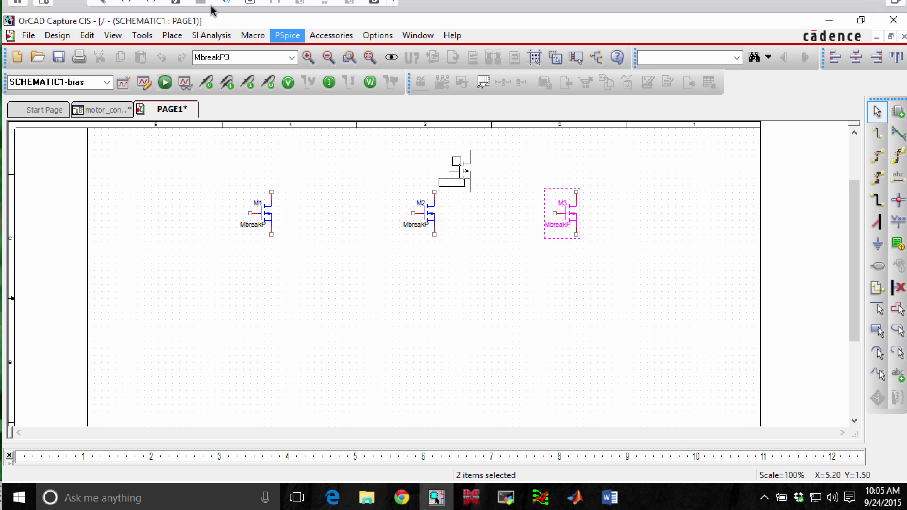
# - Place three discrete PSpice NMOS transistors (MbreakN3) in a row, one below each PMOS transistor
pyautogui.click(172, 35)
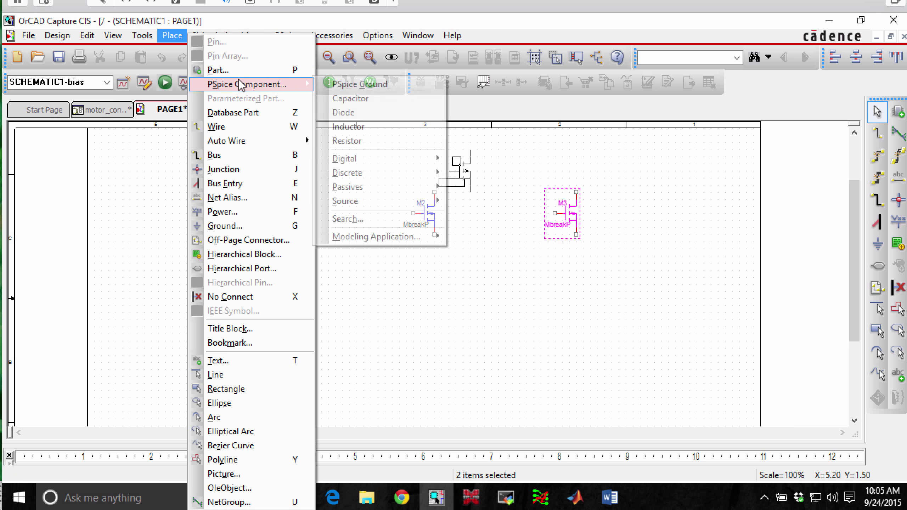
pyautogui.moveTo(434, 173)
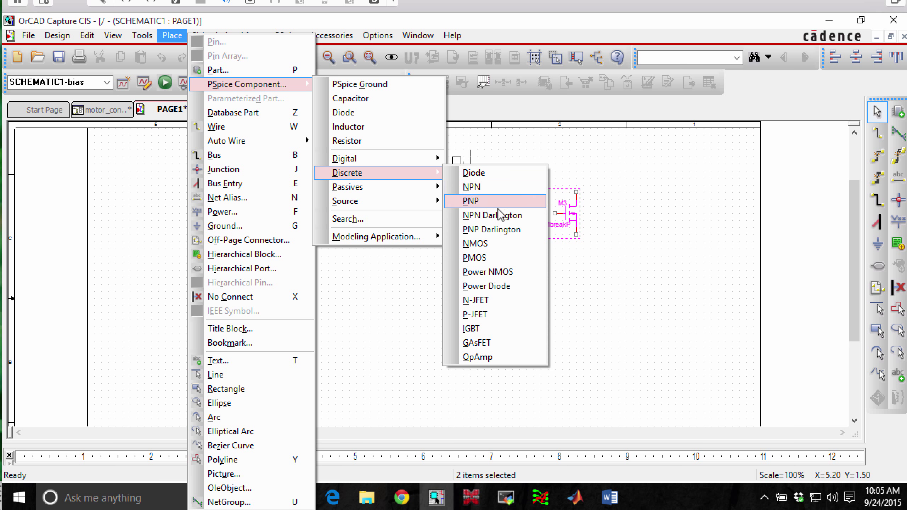
pyautogui.click(476, 243)
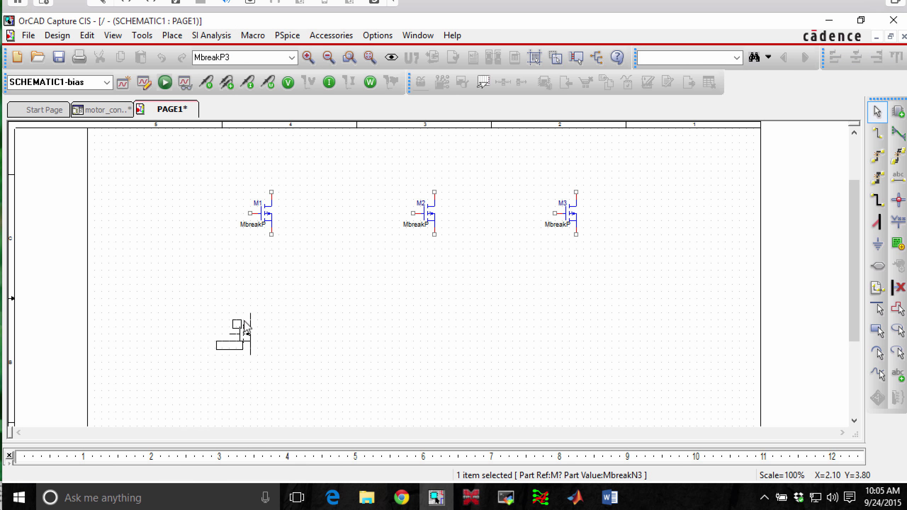
pyautogui.click(258, 325)
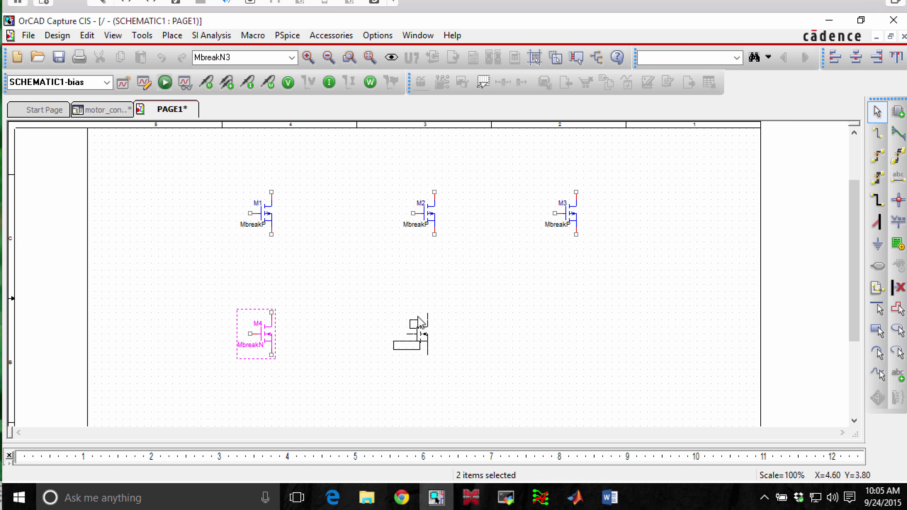
pyautogui.click(429, 323)
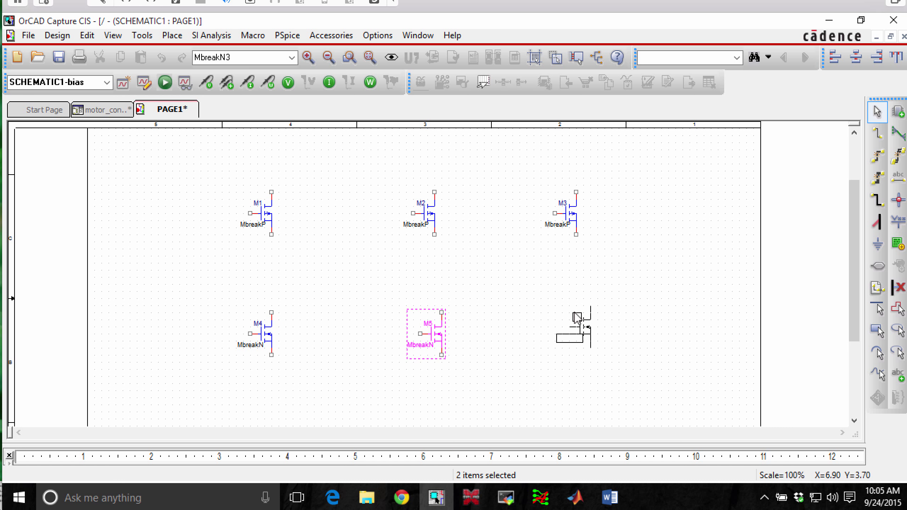
pyautogui.click(571, 317)
pyautogui.press('Escape')
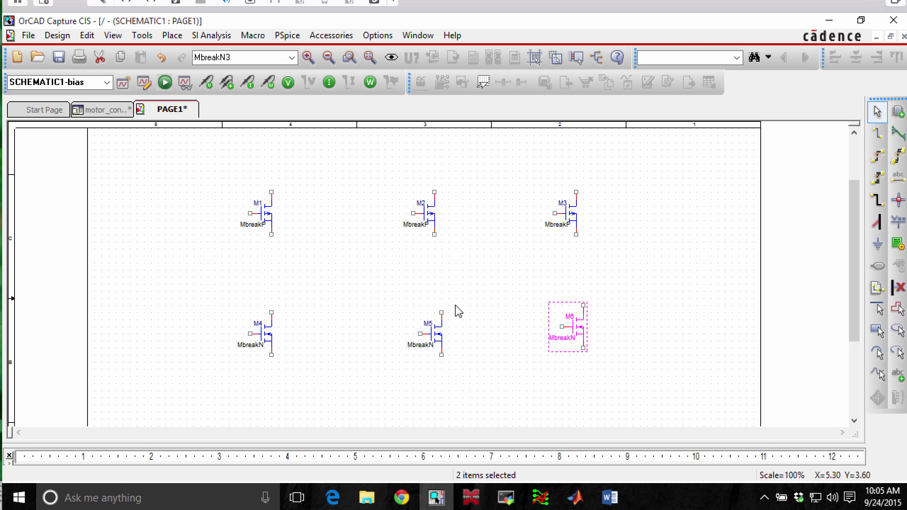
# - Delete the transistors M2, M3, M5 and M6, keeping only the M1 and M4 pair
pyautogui.click(346, 162)
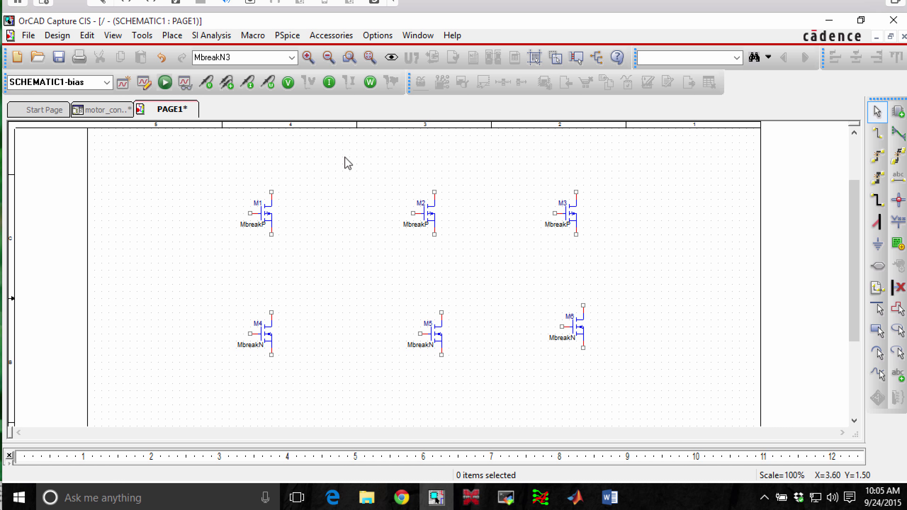
pyautogui.moveTo(345, 158); pyautogui.dragTo(612, 372)
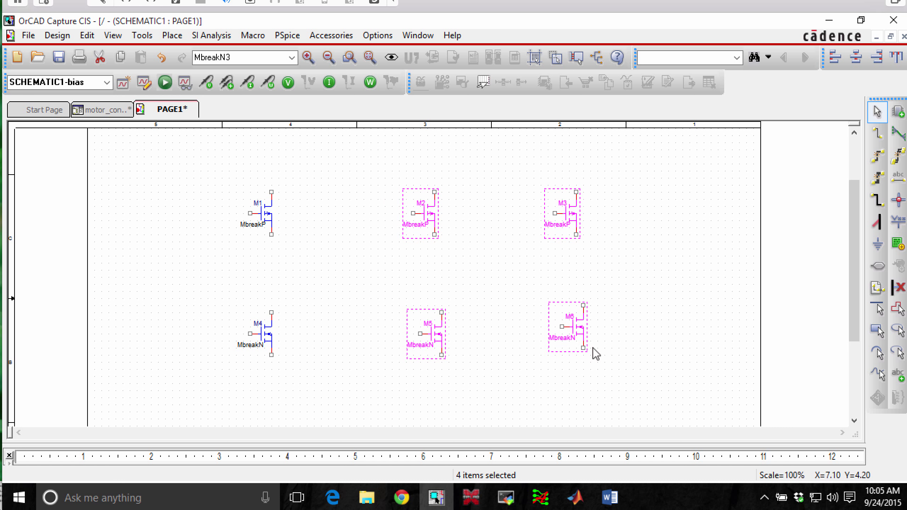
pyautogui.press('Delete')
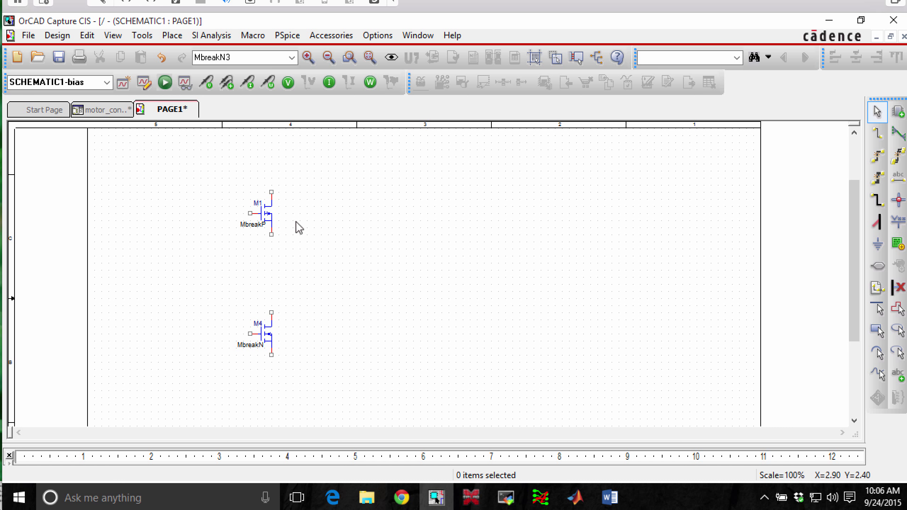
# - Mirror the PMOS transistor M1 vertically and move the NMOS transistor M4 up, closer beneath it
pyautogui.click(270, 215)
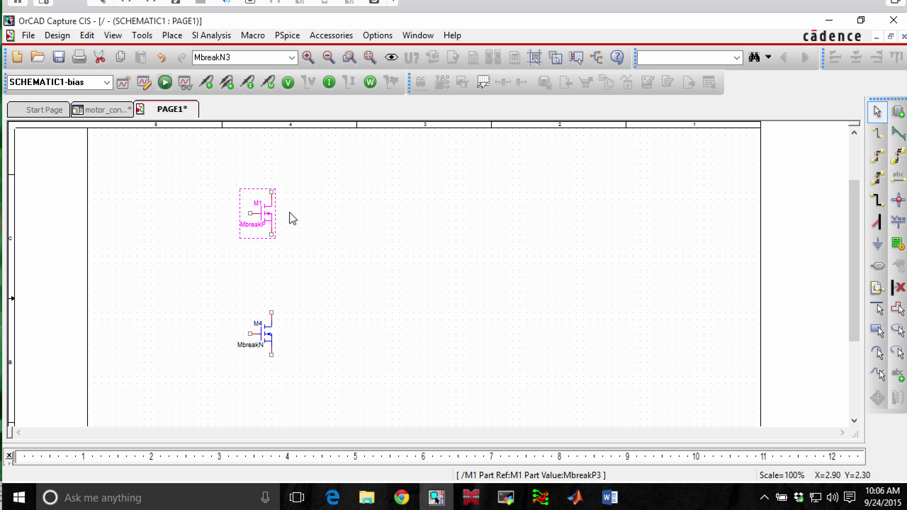
pyautogui.click(274, 197)
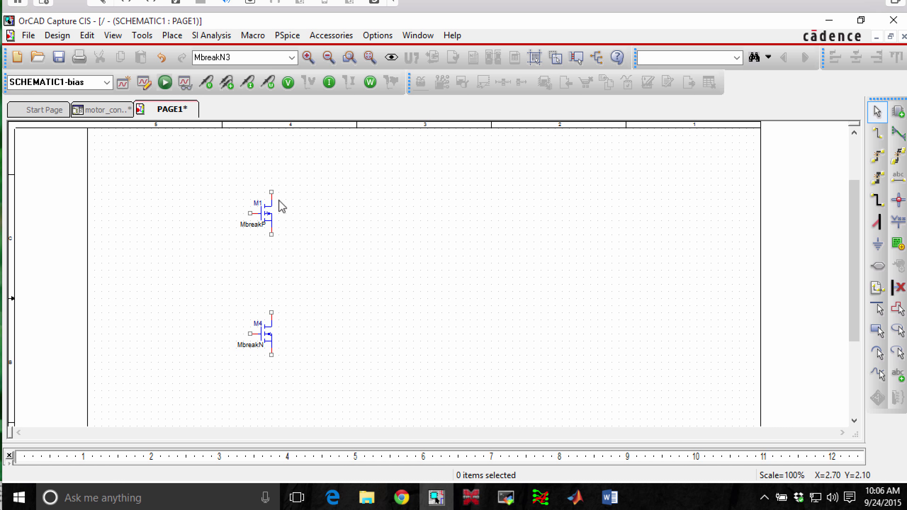
pyautogui.click(271, 215)
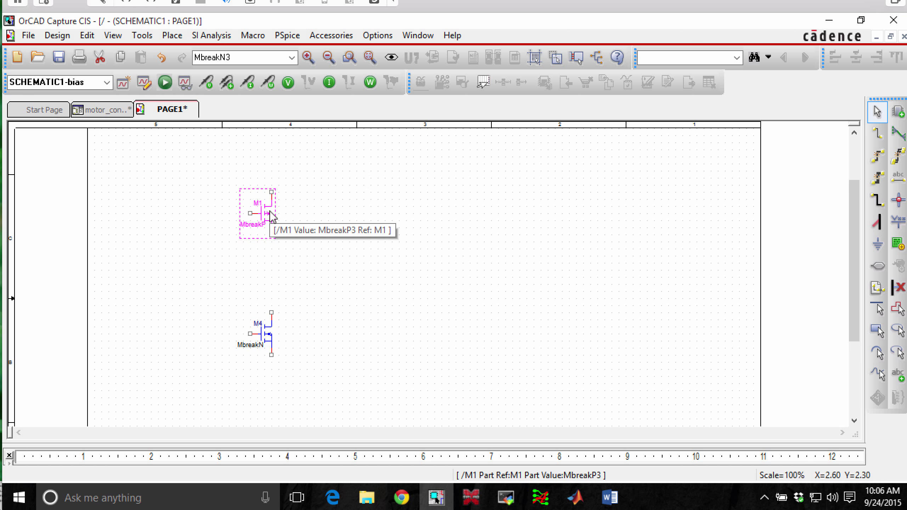
pyautogui.rightClick(271, 215)
pyautogui.click(319, 47)
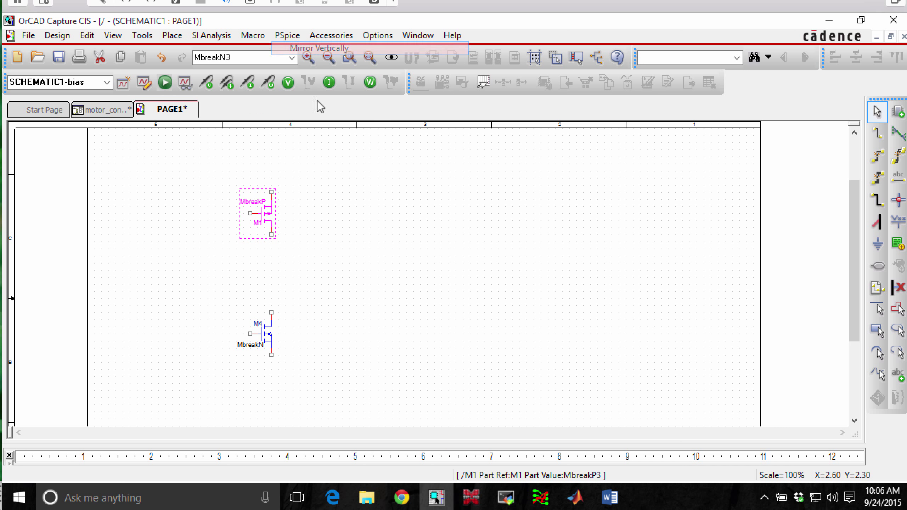
pyautogui.click(316, 278)
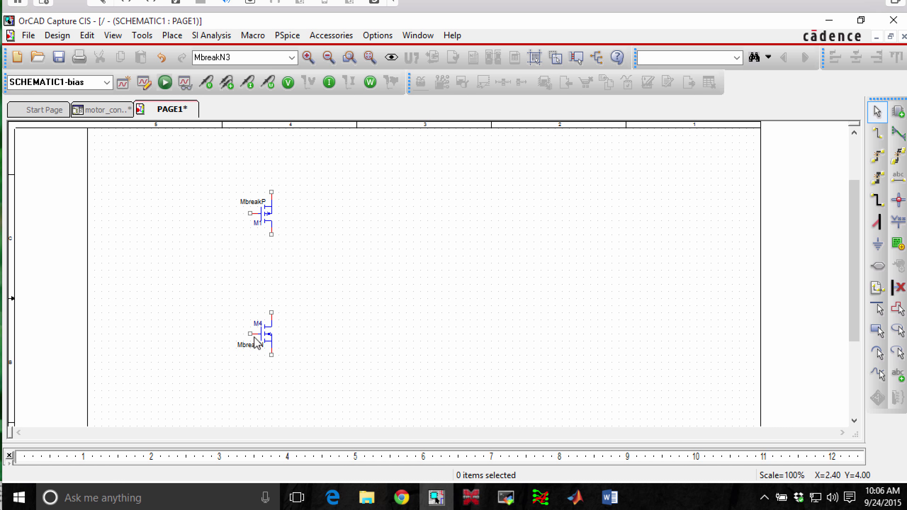
pyautogui.moveTo(253, 338); pyautogui.dragTo(268, 306)
pyautogui.click(393, 289)
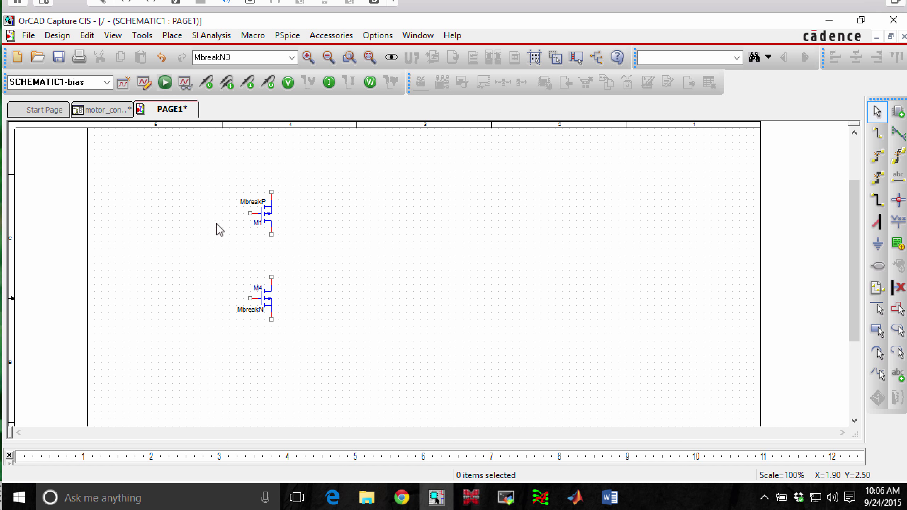
# - Place two PSpice resistors, one beside the upper transistor M1 and one beside the lower transistor M4
pyautogui.click(169, 37)
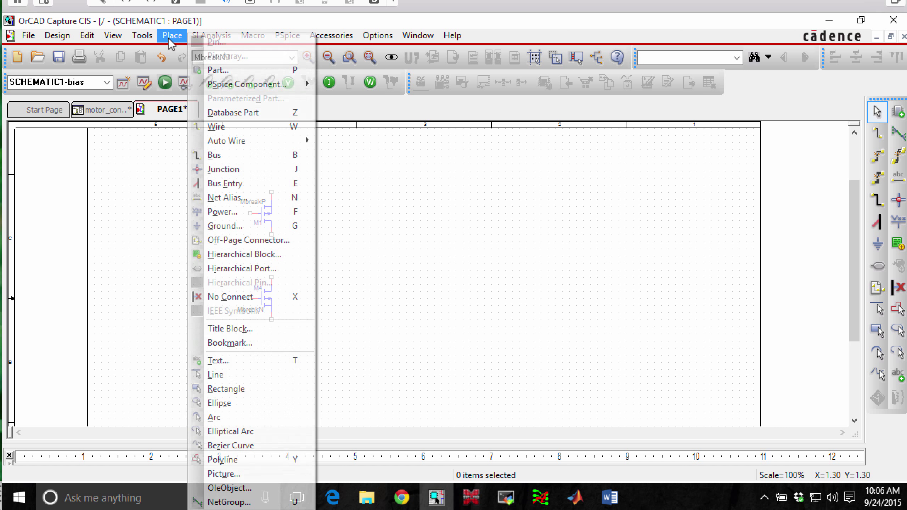
pyautogui.moveTo(194, 83)
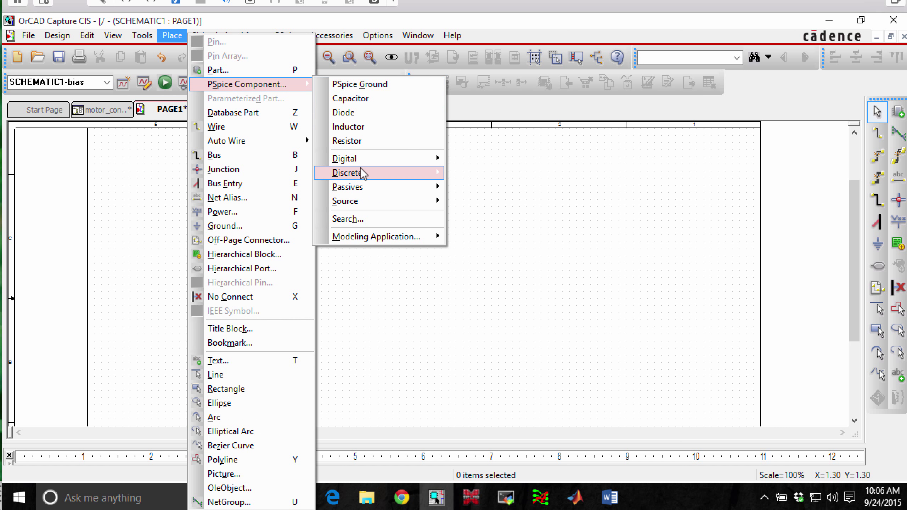
pyautogui.click(352, 141)
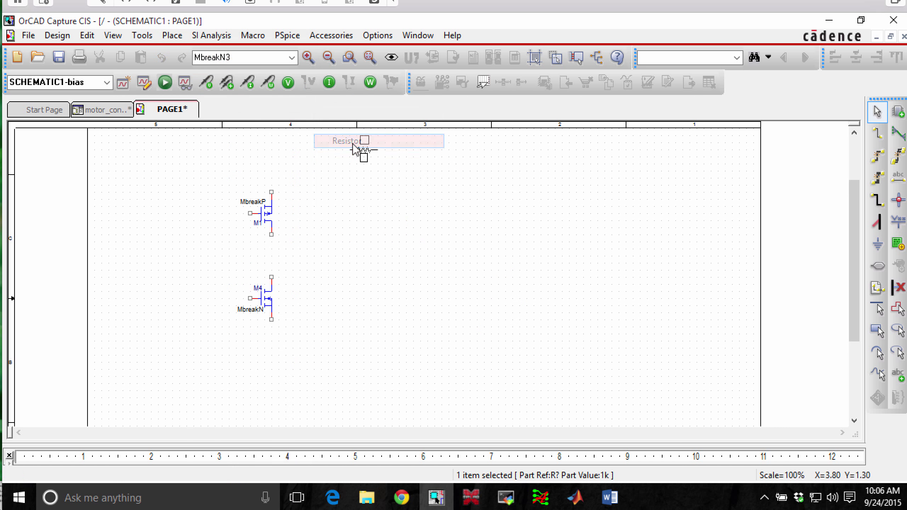
pyautogui.click(190, 185)
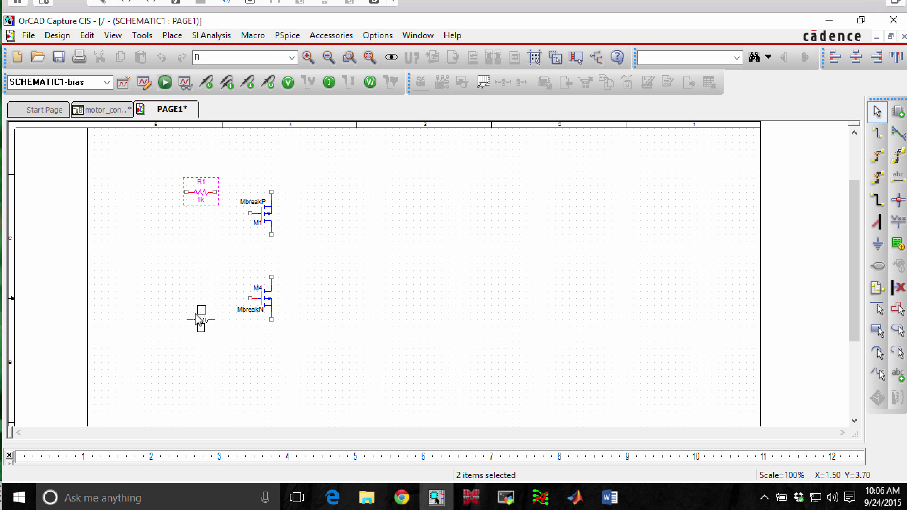
pyautogui.click(197, 314)
pyautogui.press('Escape')
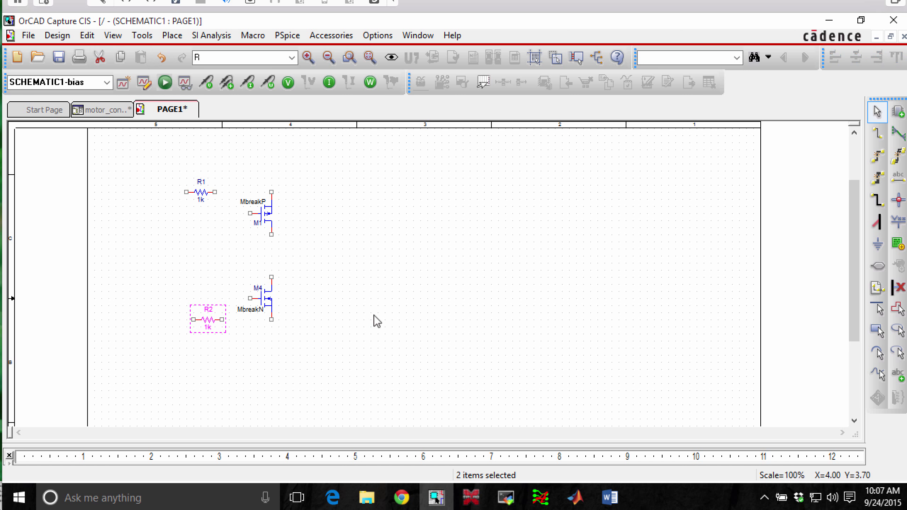
pyautogui.click(374, 315)
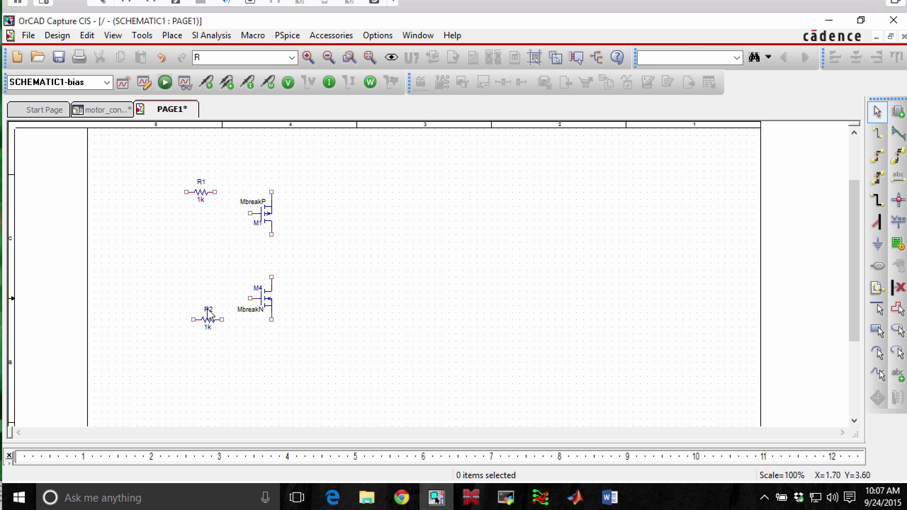
# - Rotate resistors R1 and R2 to stand vertically and shift R1 so it lines up above R2
pyautogui.click(87, 35)
pyautogui.click(359, 217)
pyautogui.click(201, 192)
pyautogui.click(87, 36)
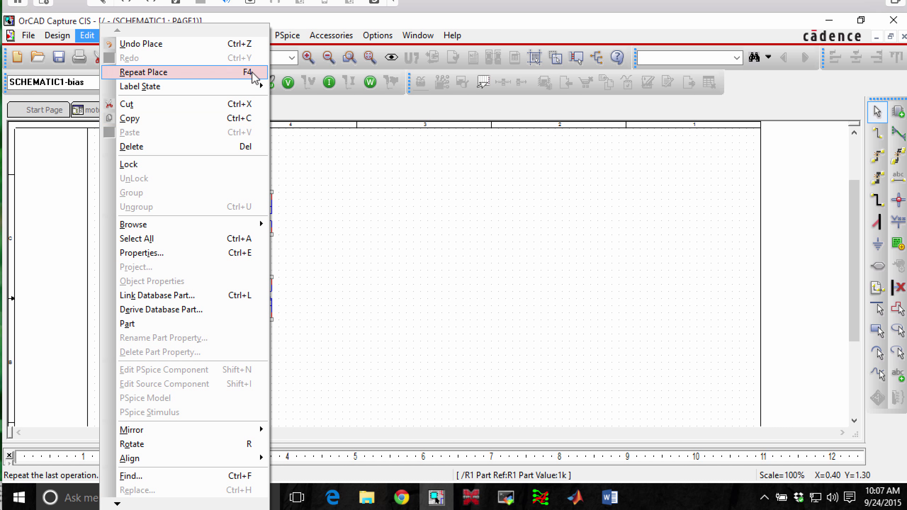
pyautogui.click(244, 444)
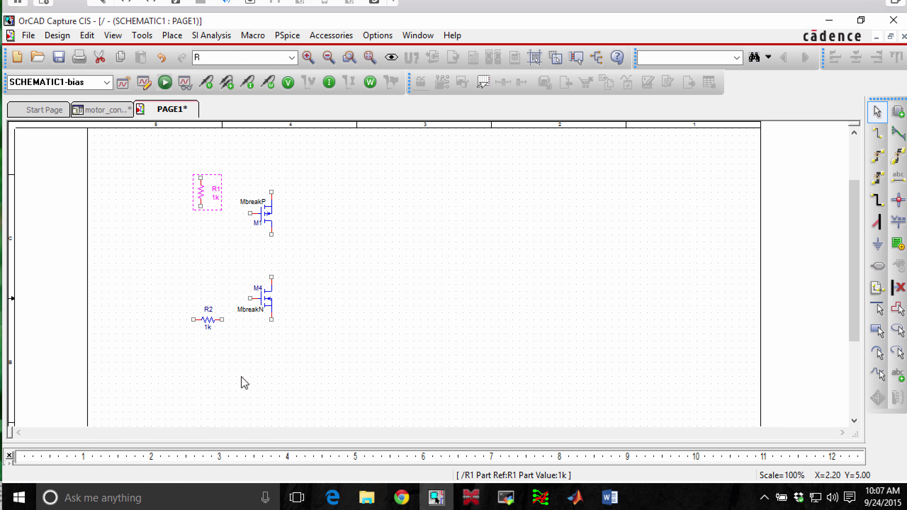
pyautogui.click(209, 321)
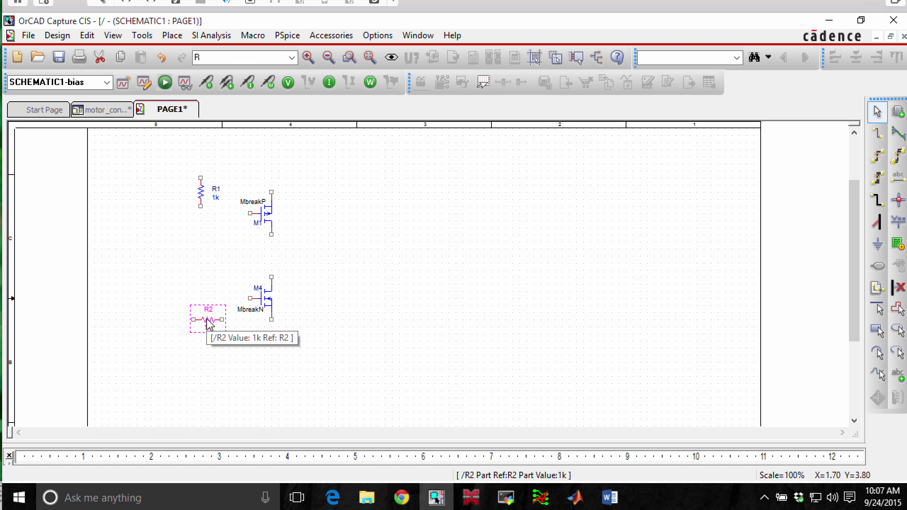
pyautogui.press('r')
pyautogui.click(235, 390)
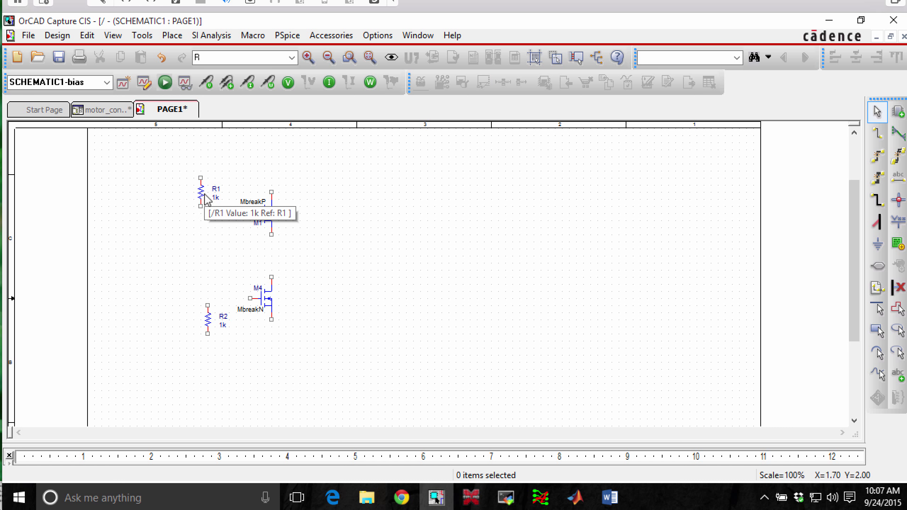
pyautogui.moveTo(206, 198); pyautogui.dragTo(212, 206)
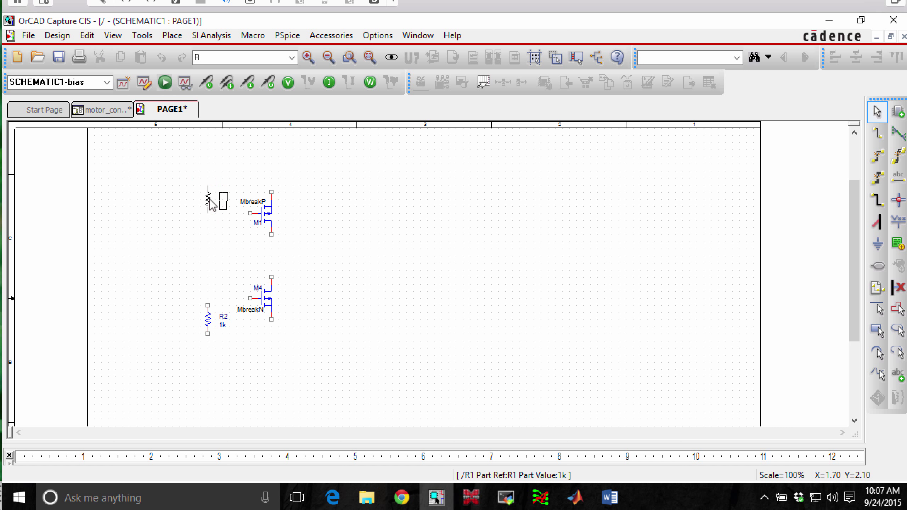
# - Delete the MbreakP and MbreakN value labels beside transistors M1 and M4
pyautogui.click(251, 202)
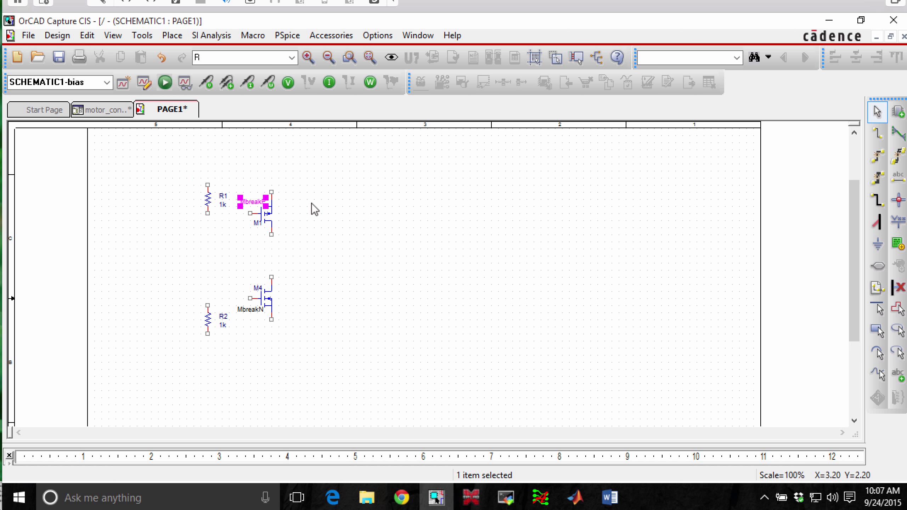
pyautogui.press('Delete')
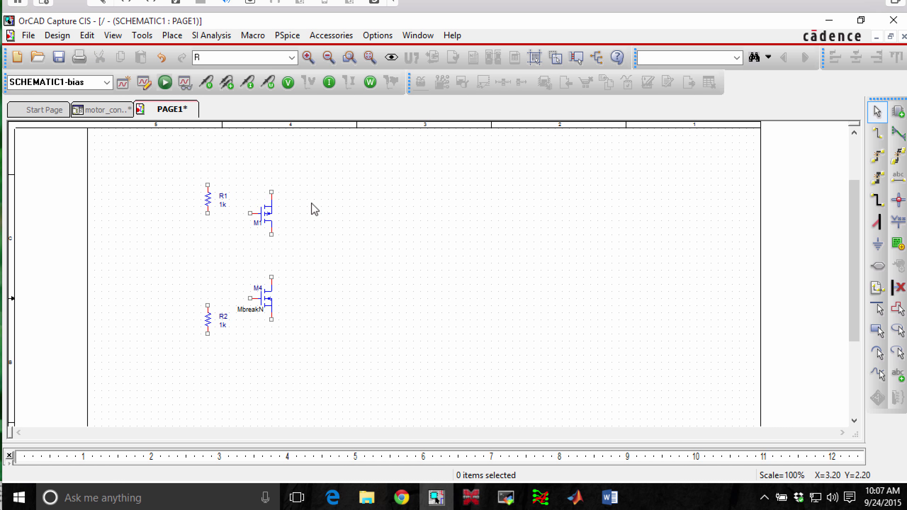
pyautogui.click(250, 308)
pyautogui.press('Delete')
# - Move R1 up slightly and wire each resistor to its transistor's gate, R1 to M1 and R2 to M4
pyautogui.moveTo(209, 201); pyautogui.dragTo(209, 193)
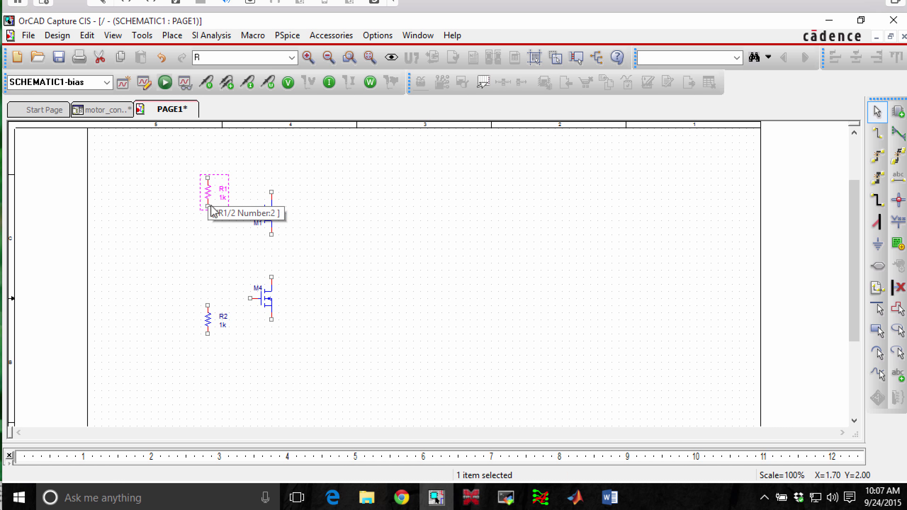
pyautogui.press('w')
pyautogui.click(249, 214)
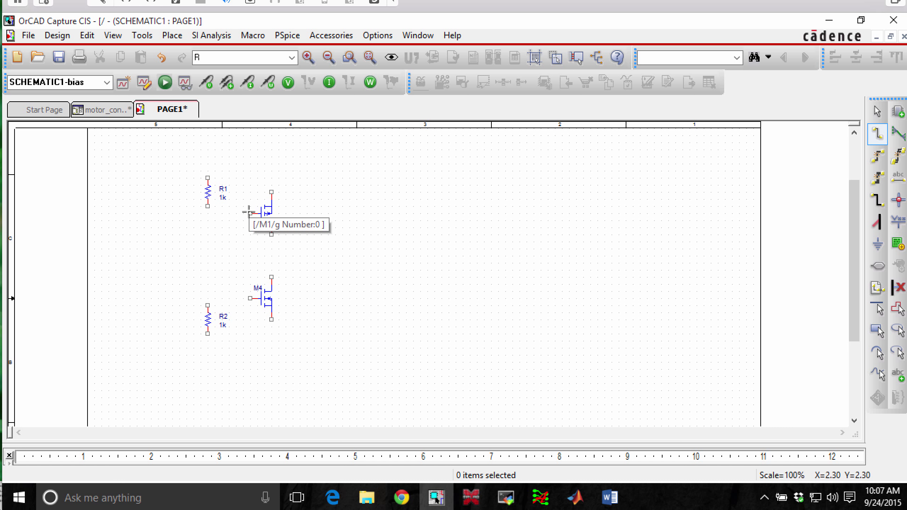
pyautogui.click(208, 208)
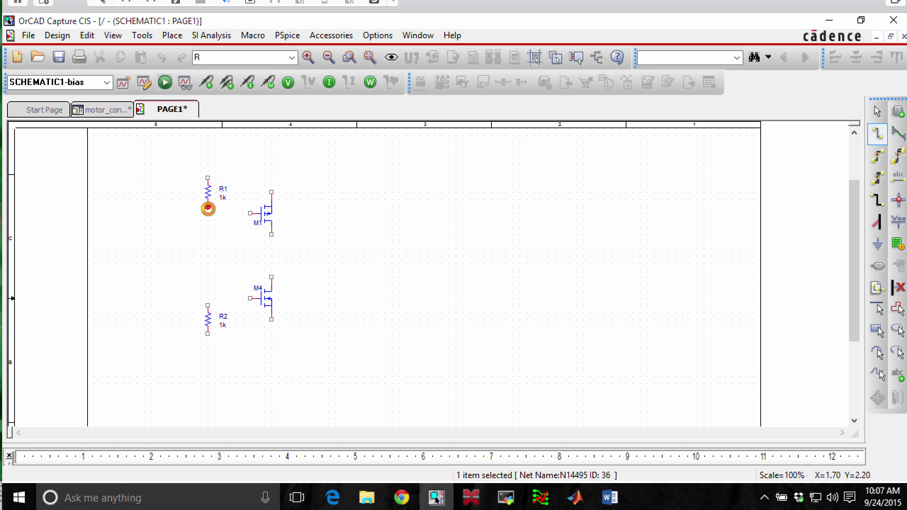
pyautogui.click(247, 298)
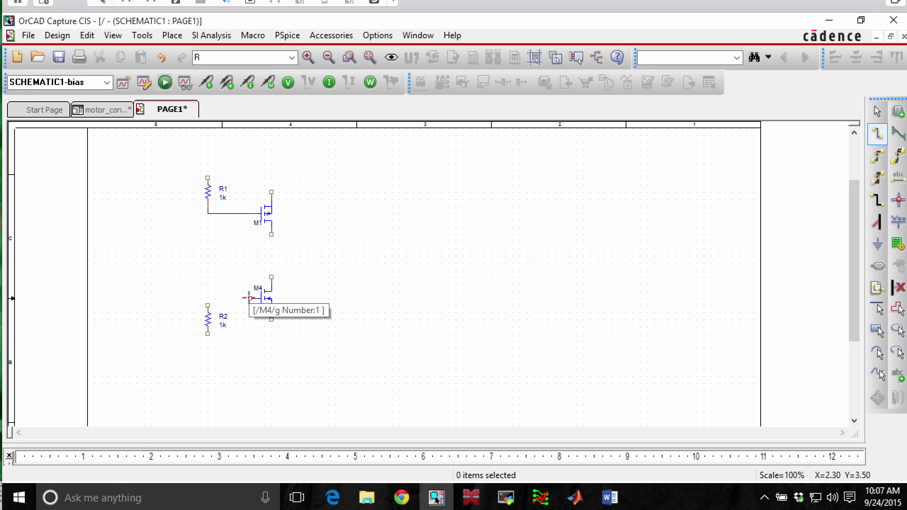
pyautogui.click(208, 304)
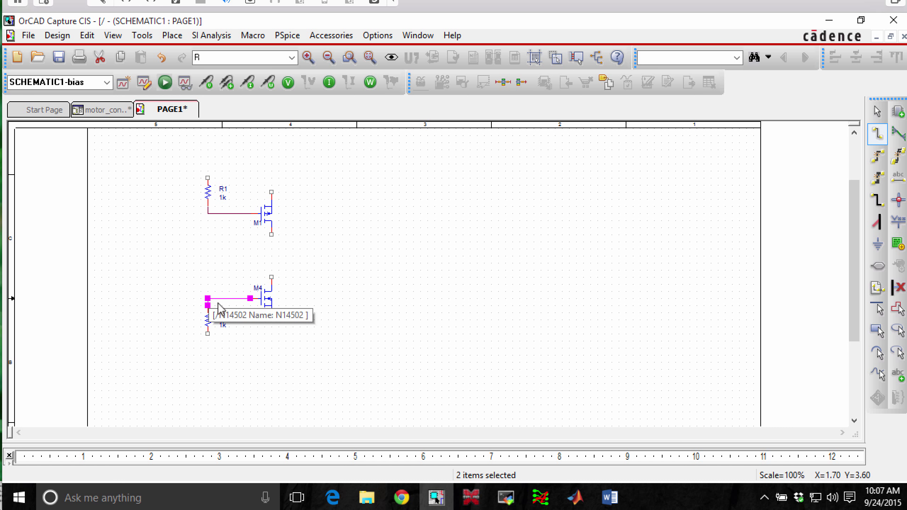
# - Wire the lower terminal of M1 to the drain of M4 below it
pyautogui.click(272, 235)
pyautogui.click(272, 276)
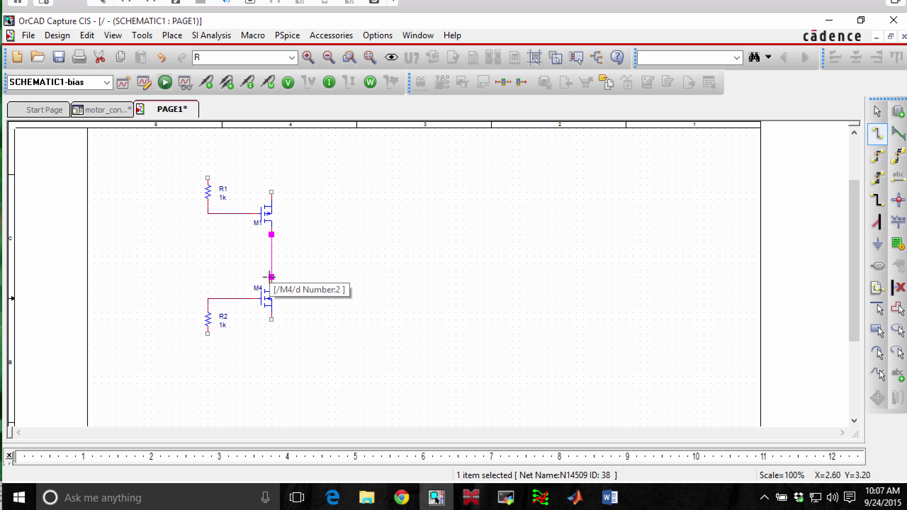
pyautogui.press('Escape')
pyautogui.click(327, 293)
# - Copy the complete half-bridge with its resistors and wires, and paste two copies in a row beside the original
pyautogui.moveTo(150, 149); pyautogui.dragTo(300, 356)
pyautogui.hotkey('ctrl', 'c')
pyautogui.hotkey('ctrl', 'v')
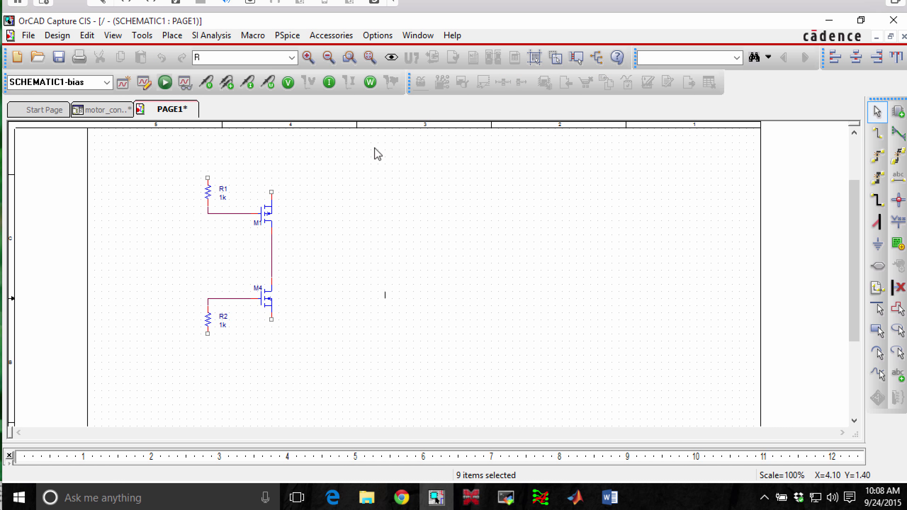
pyautogui.click(334, 185)
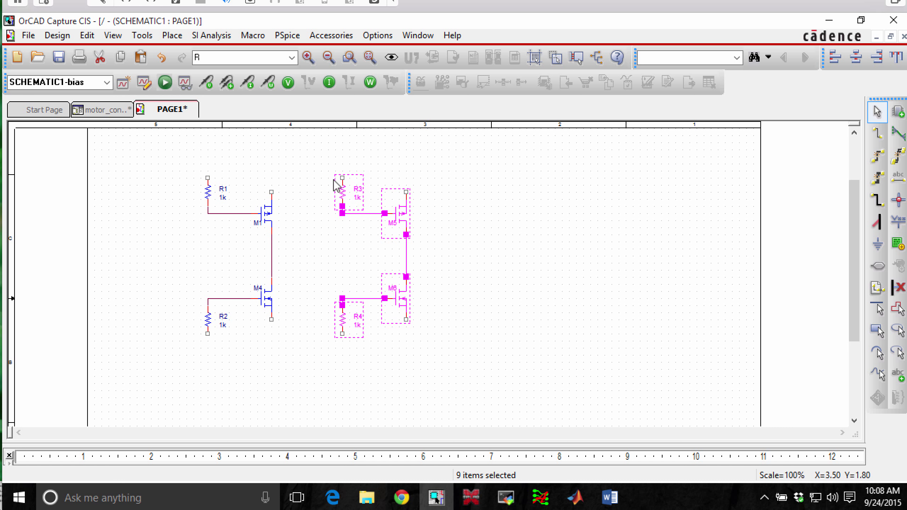
pyautogui.hotkey('ctrl', 'v')
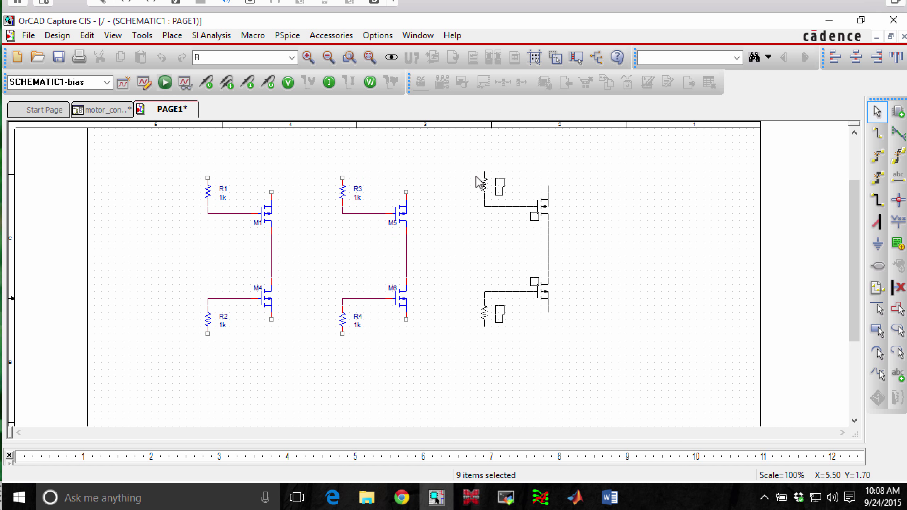
pyautogui.click(477, 176)
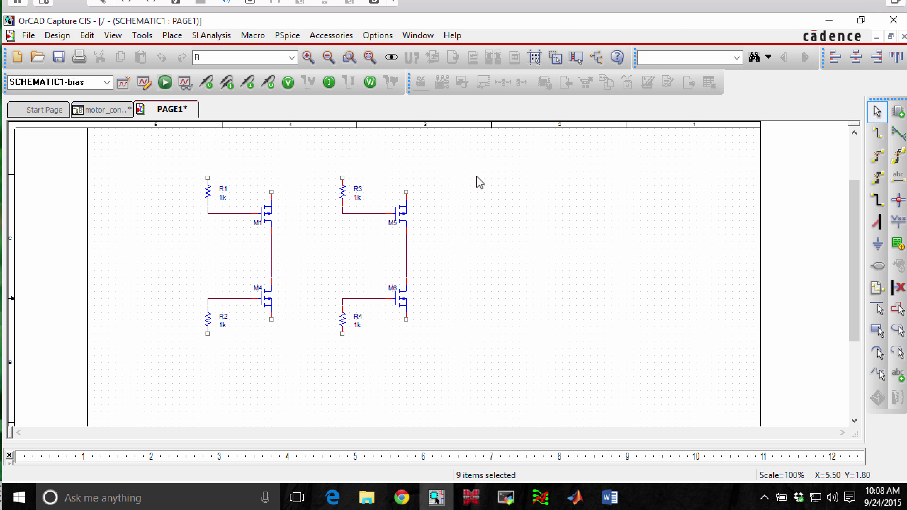
pyautogui.click(594, 329)
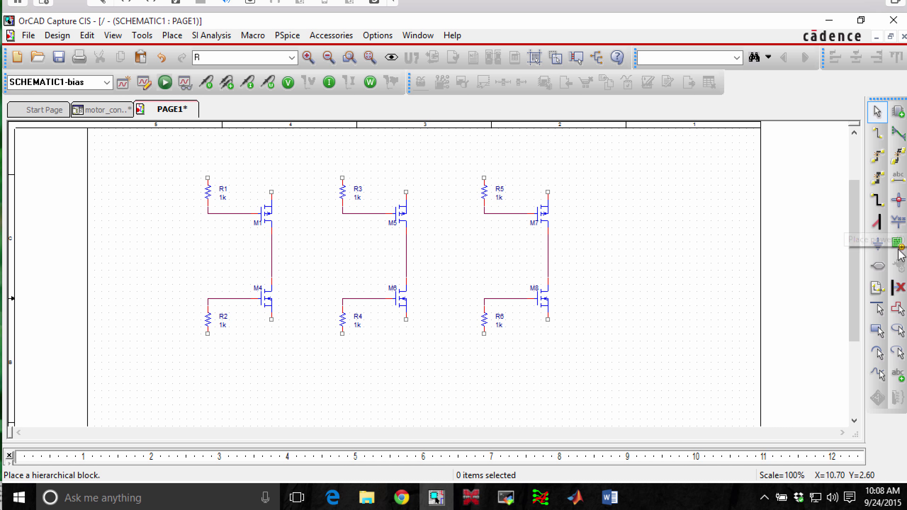
# - Place a VCC_BAR power symbol from the CAPSYM library above and to the left of R1
pyautogui.click(900, 224)
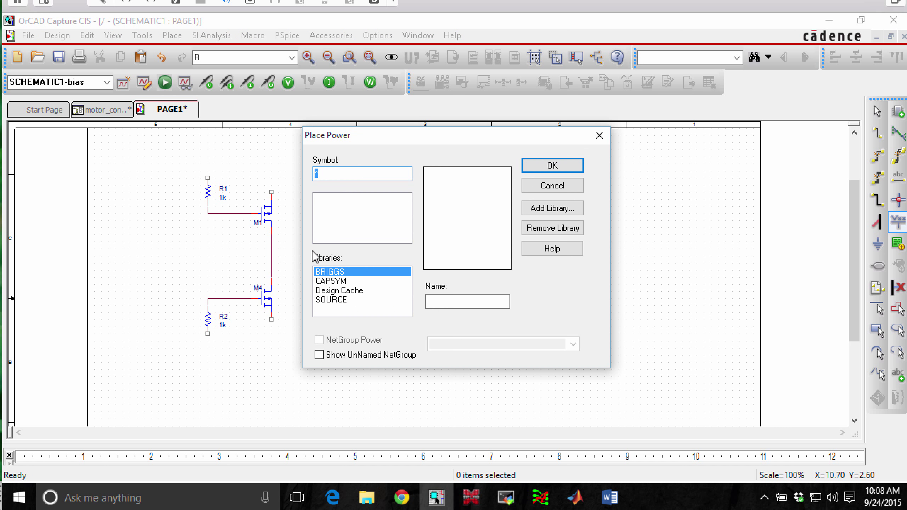
pyautogui.click(343, 282)
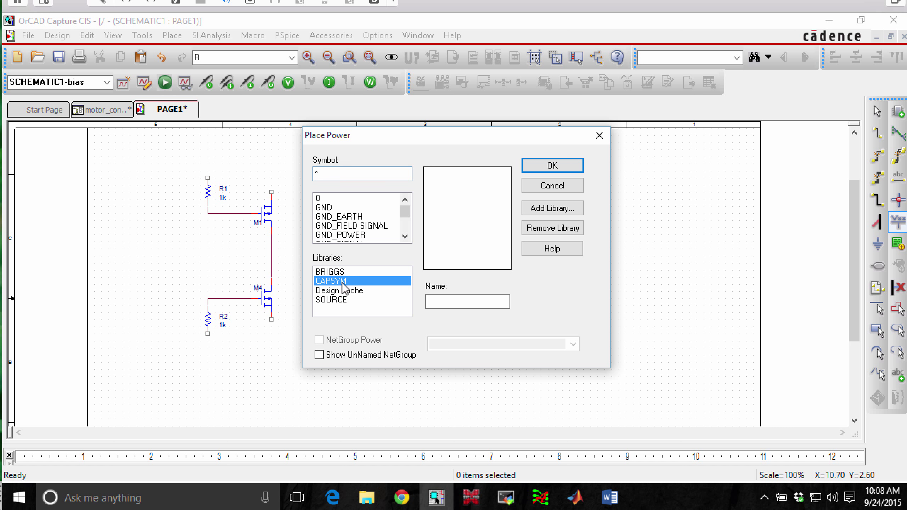
pyautogui.click(405, 237)
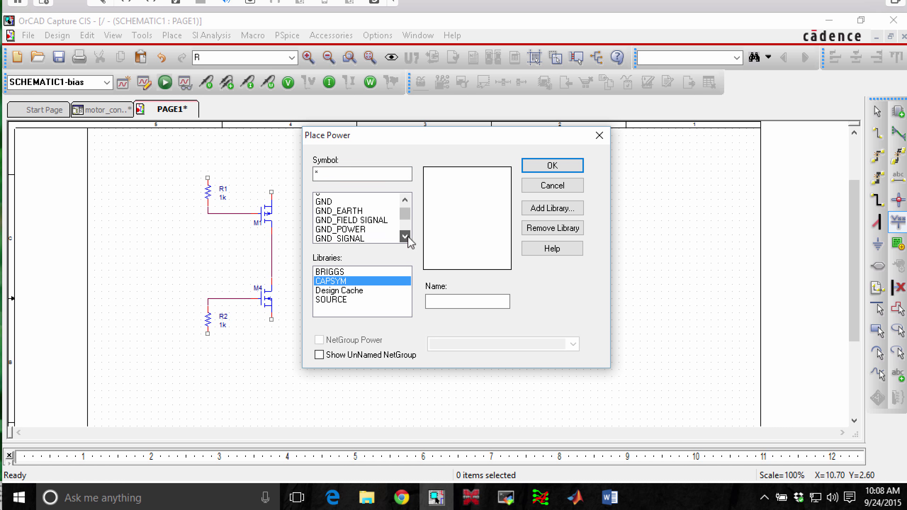
pyautogui.click(406, 236)
pyautogui.click(405, 237)
pyautogui.click(406, 237)
pyautogui.click(406, 237)
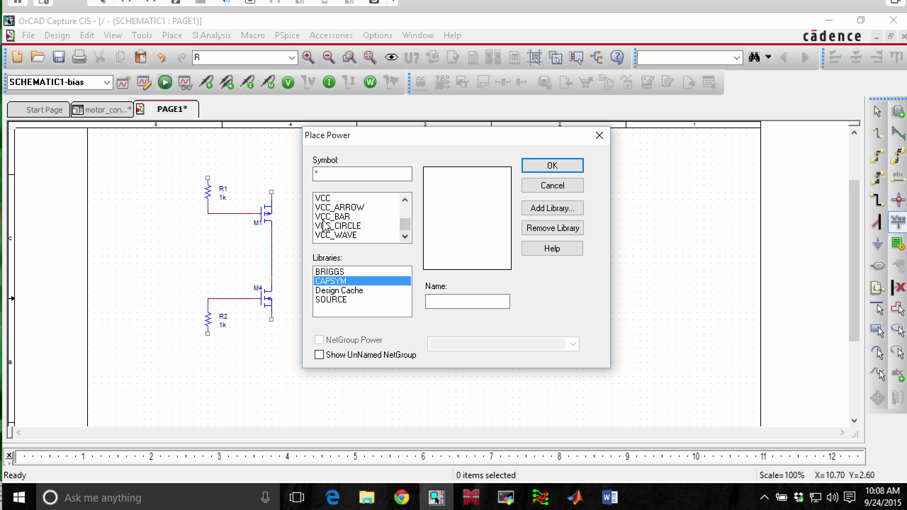
pyautogui.click(327, 216)
pyautogui.click(532, 167)
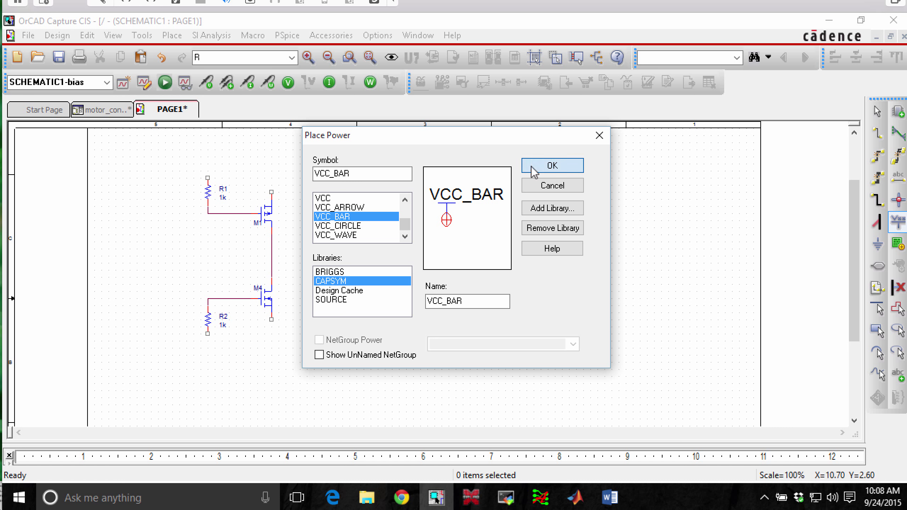
pyautogui.click(164, 143)
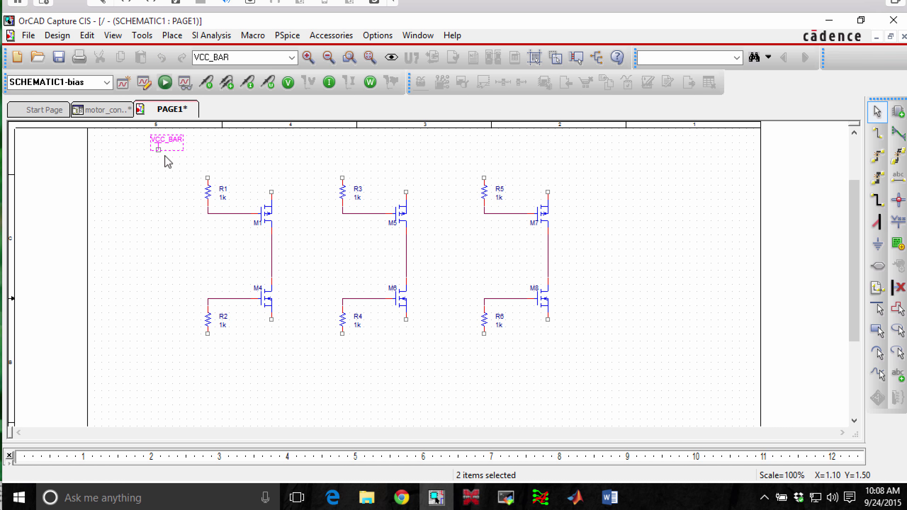
pyautogui.press('Escape')
# - Rename the VCC_BAR power symbol to 12V
pyautogui.click(162, 139)
pyautogui.doubleClick(163, 139)
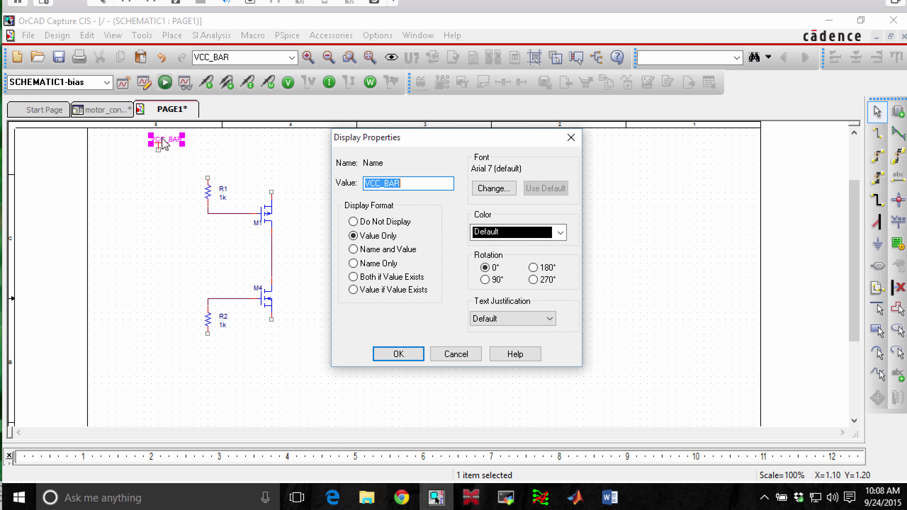
pyautogui.write('12V')
pyautogui.press('Return')
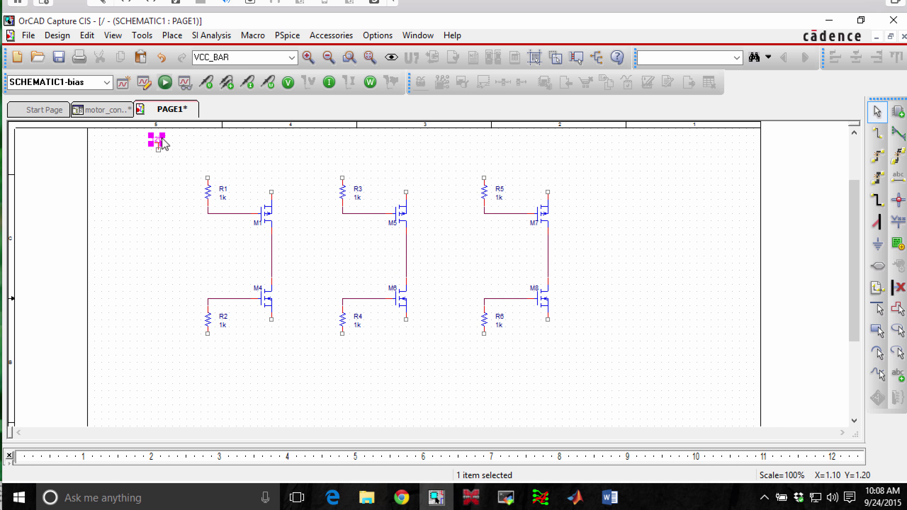
pyautogui.click(159, 170)
# - Wire the 12V power symbol to the upper end of R1 and on to the upper terminal of M1
pyautogui.press('w')
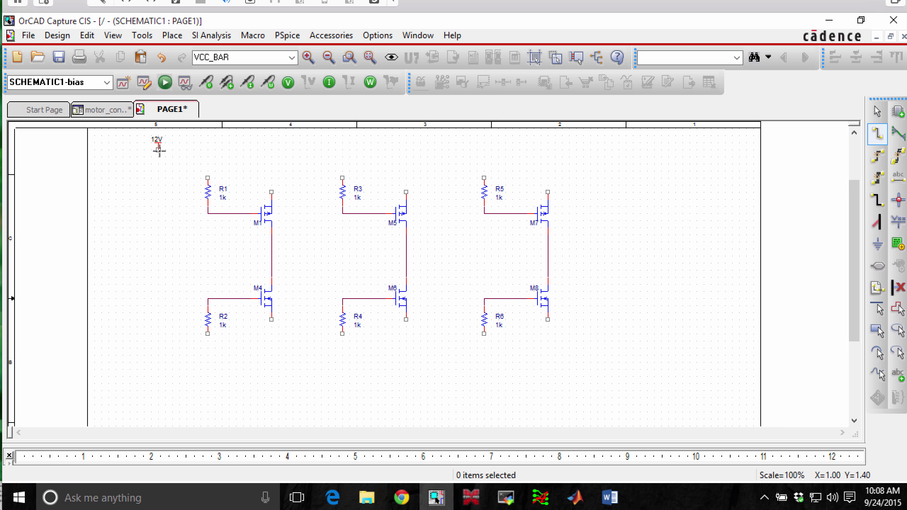
pyautogui.click(158, 149)
pyautogui.click(158, 171)
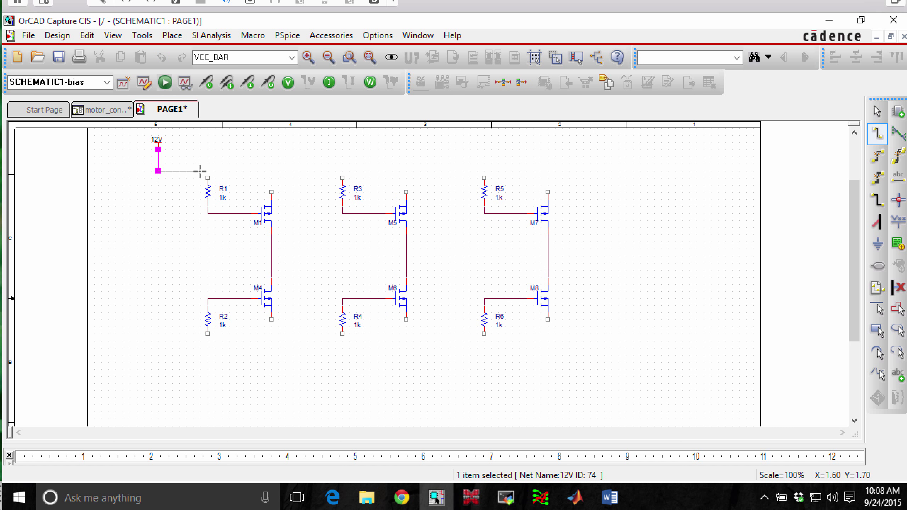
pyautogui.click(208, 177)
pyautogui.click(208, 171)
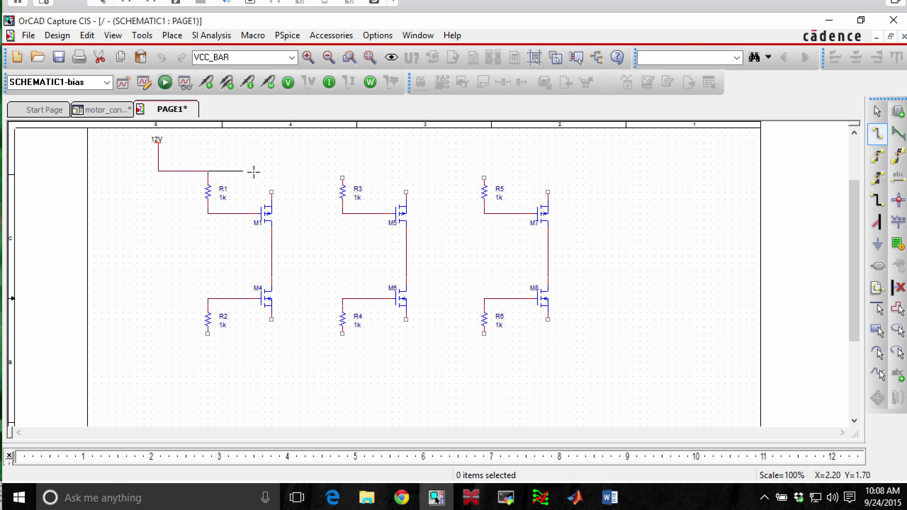
pyautogui.click(272, 192)
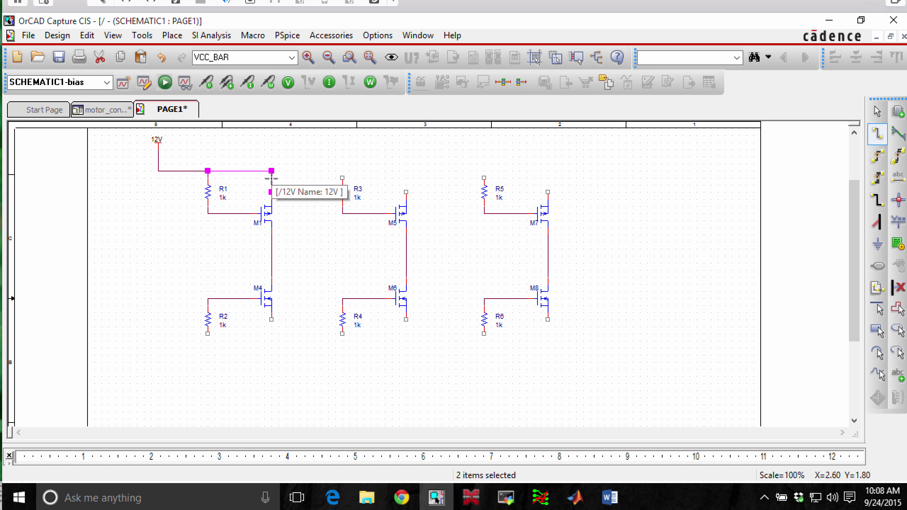
# - Extend the 12V rail from above M1 to the upper ends of R3 and R5 and the upper terminals of M5 and M7
pyautogui.click(271, 171)
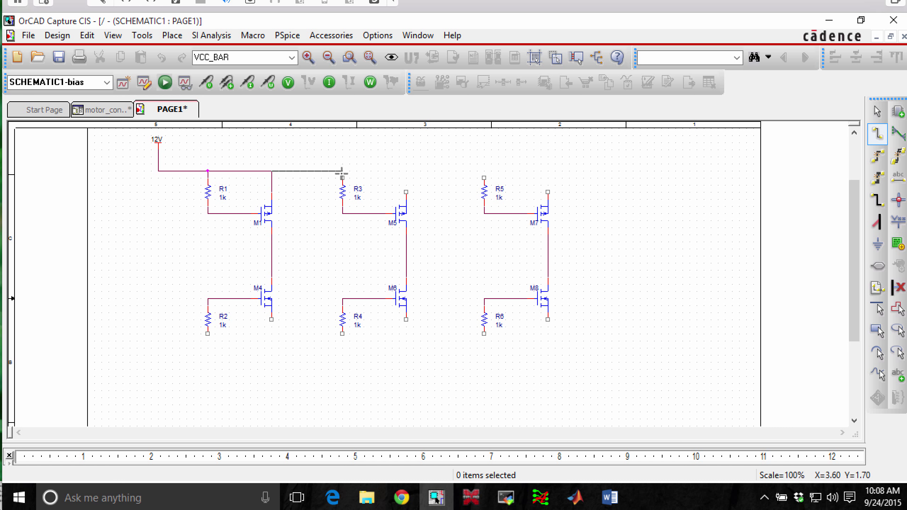
pyautogui.click(342, 178)
pyautogui.click(342, 170)
pyautogui.click(406, 192)
pyautogui.click(406, 170)
pyautogui.click(484, 177)
pyautogui.click(484, 171)
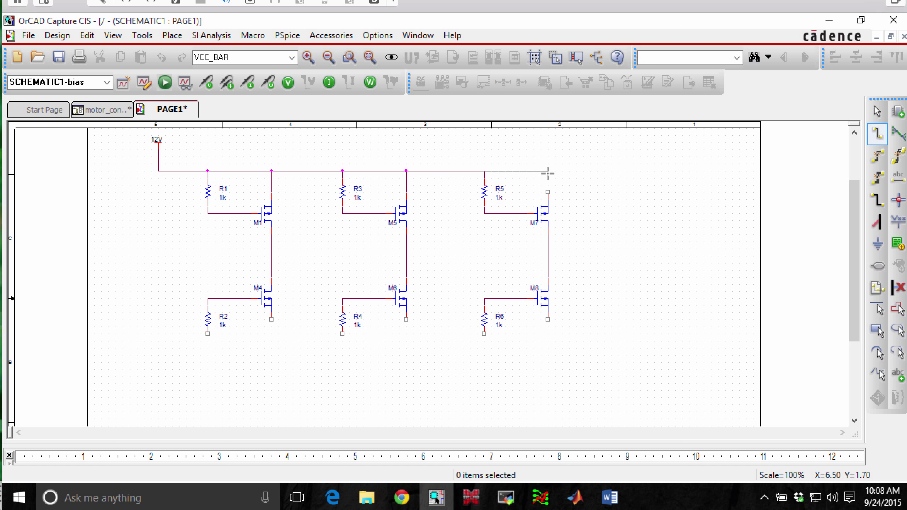
pyautogui.click(548, 192)
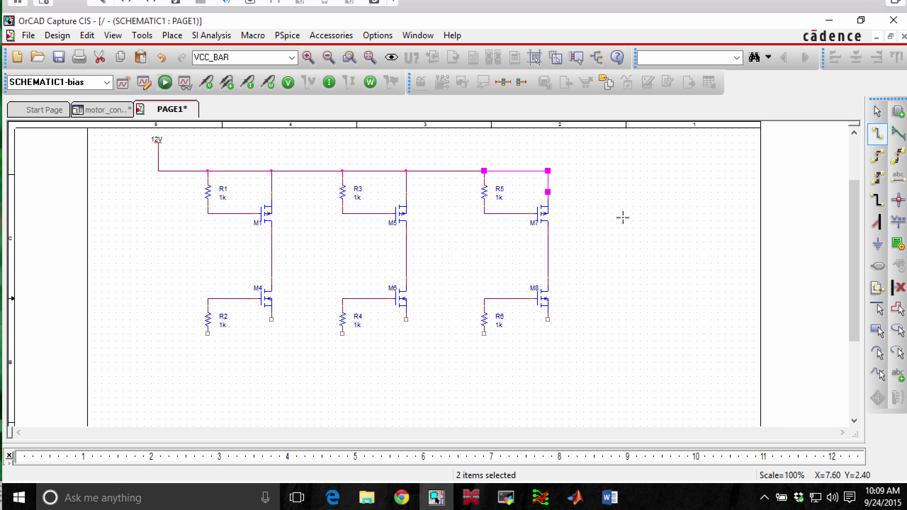
pyautogui.press('Escape')
pyautogui.click(611, 240)
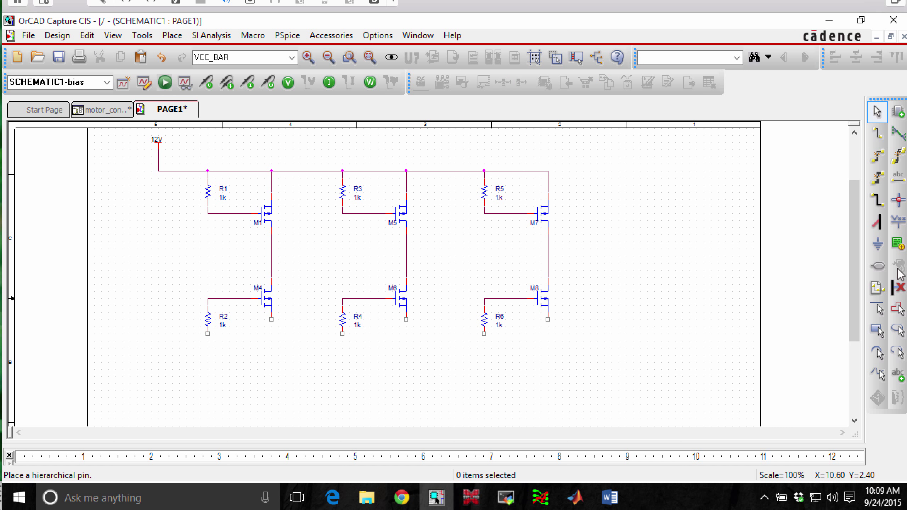
# - Place a 0 ground symbol from the CAPSYM library below and slightly to the right of M8
pyautogui.click(880, 244)
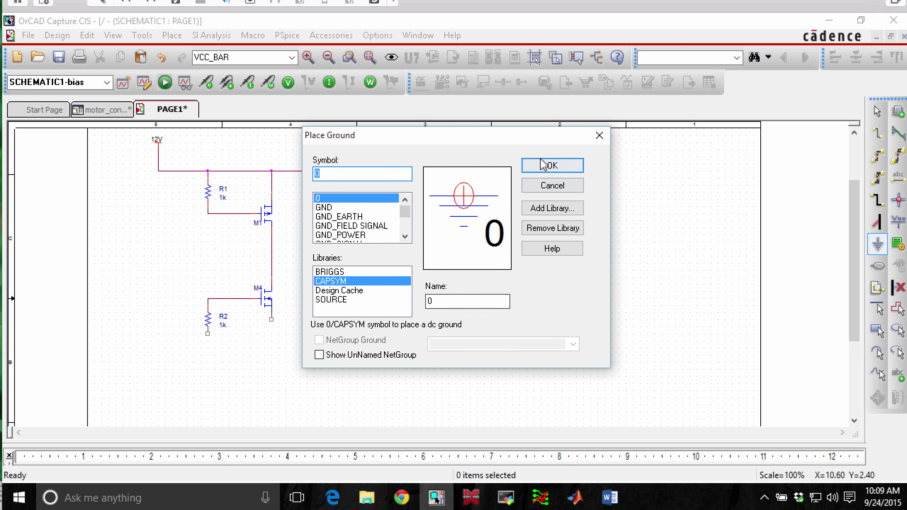
pyautogui.click(543, 165)
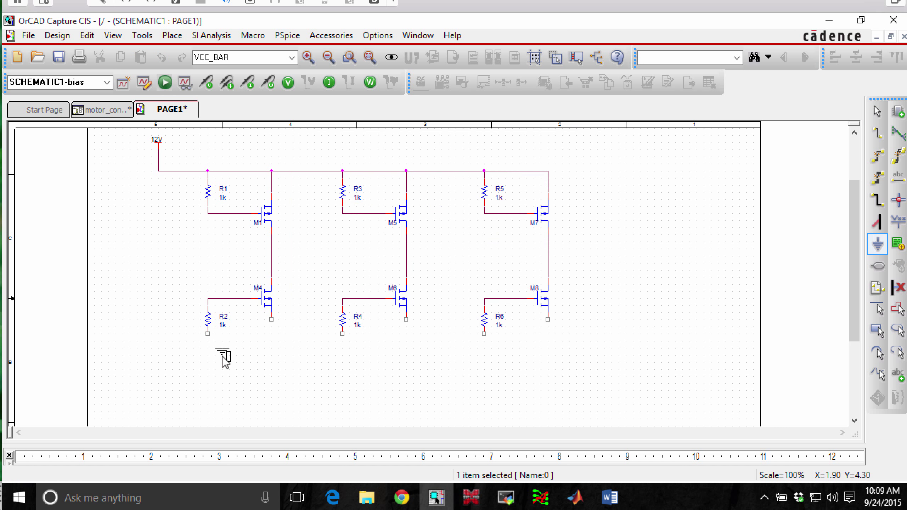
pyautogui.click(564, 370)
# - Wire the lower end of R2 to the ground symbol, forming a ground rail beneath the half-bridges
pyautogui.press('w')
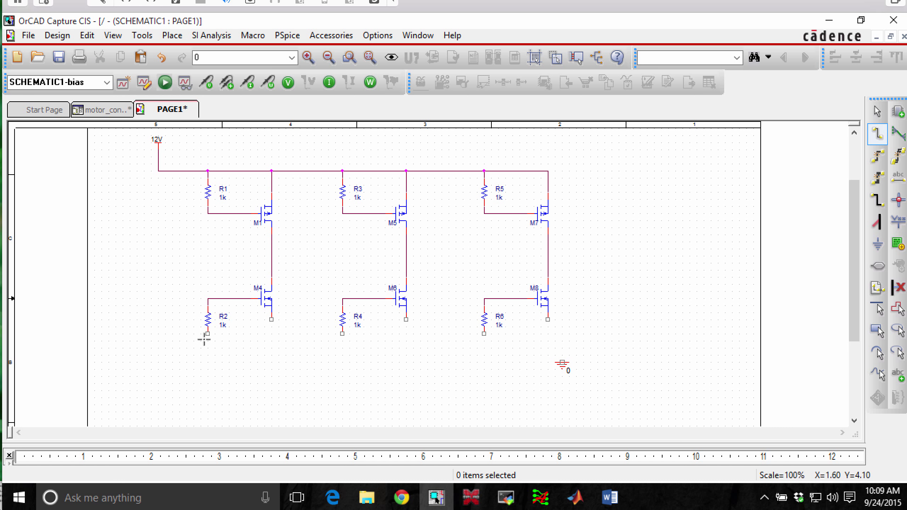
pyautogui.click(208, 334)
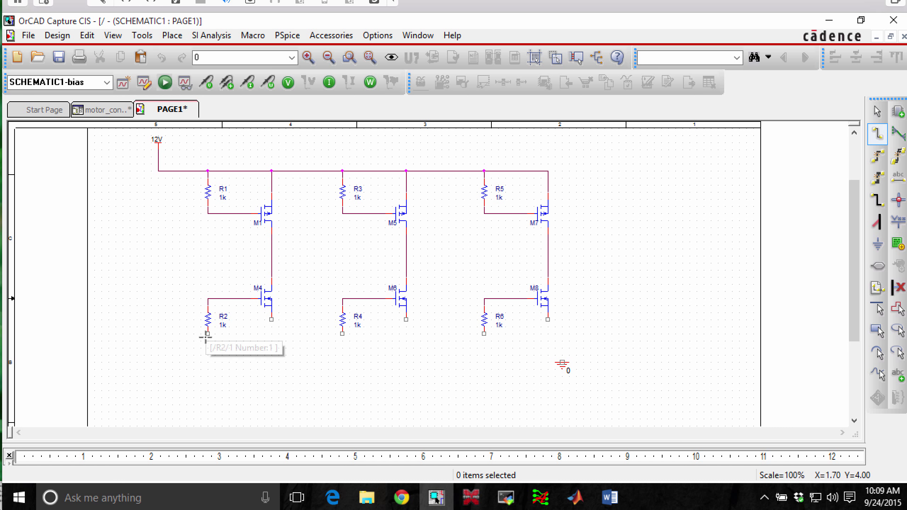
pyautogui.click(562, 357)
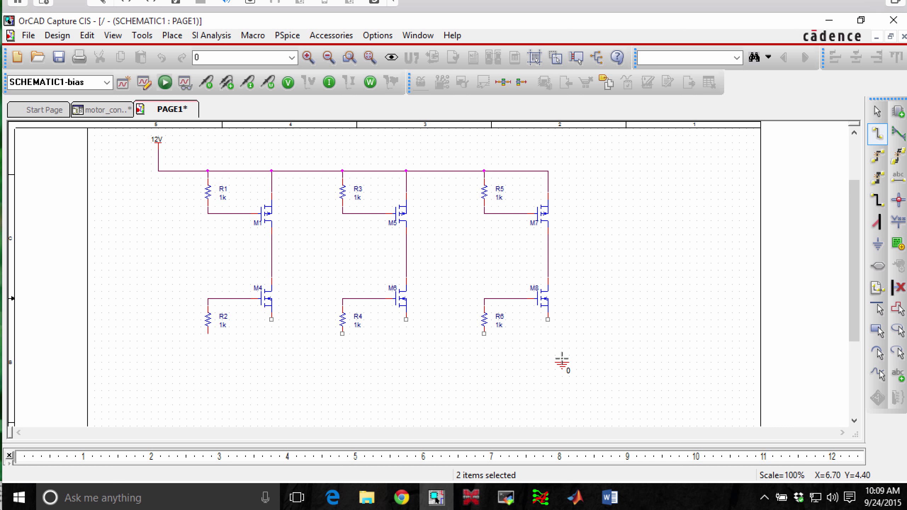
pyautogui.press('Escape')
# - Wire the lower terminals of M4 and M6 and the lower end of R4 down to the ground rail
pyautogui.press('w')
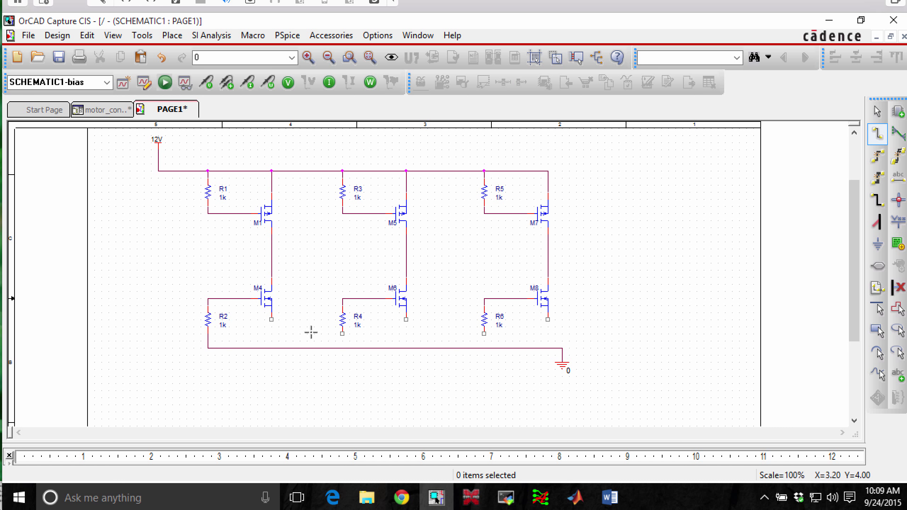
pyautogui.click(271, 320)
pyautogui.click(271, 347)
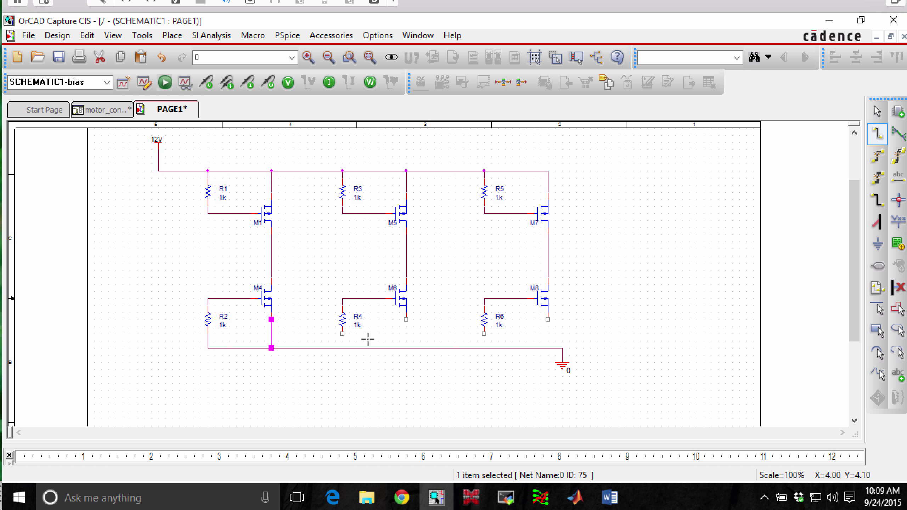
pyautogui.click(342, 334)
pyautogui.click(342, 347)
pyautogui.click(405, 320)
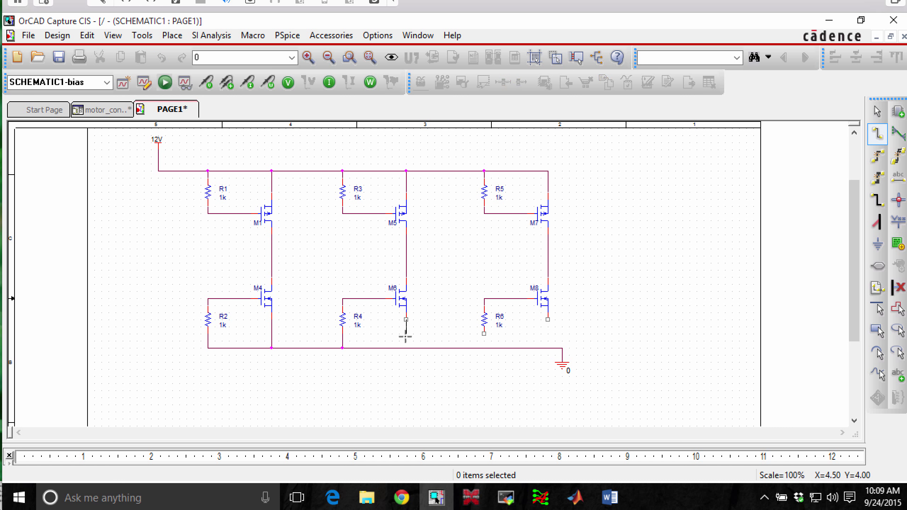
pyautogui.click(406, 347)
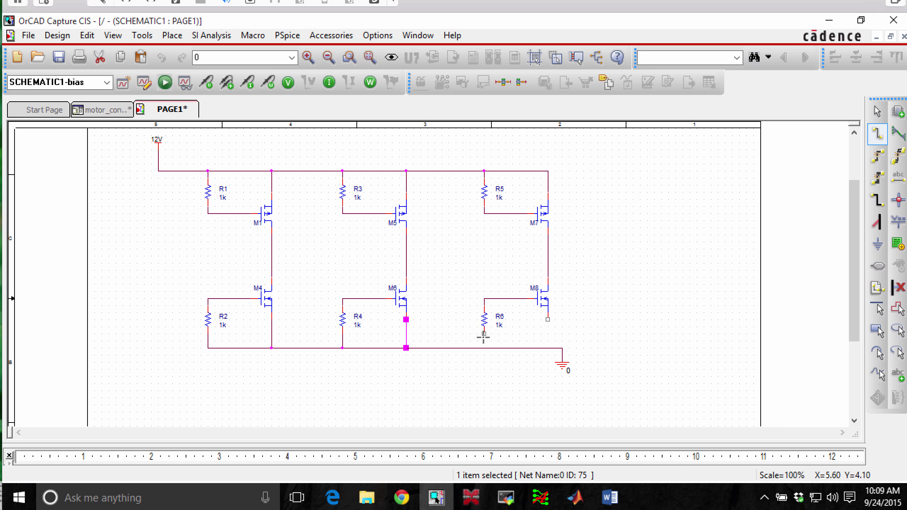
# - Wire the lower end of R6 and the lower terminal of M8 down to the ground rail
pyautogui.click(484, 333)
pyautogui.click(485, 347)
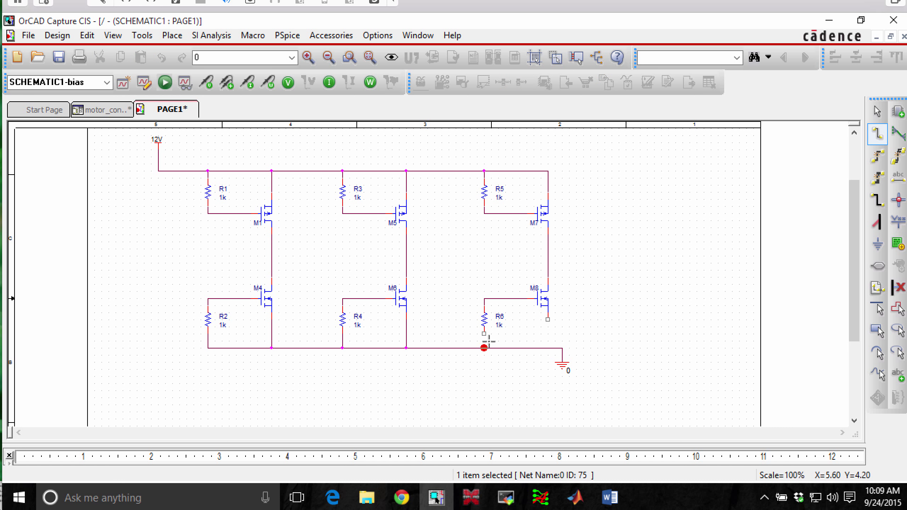
pyautogui.click(549, 320)
pyautogui.click(548, 347)
pyautogui.press('Escape')
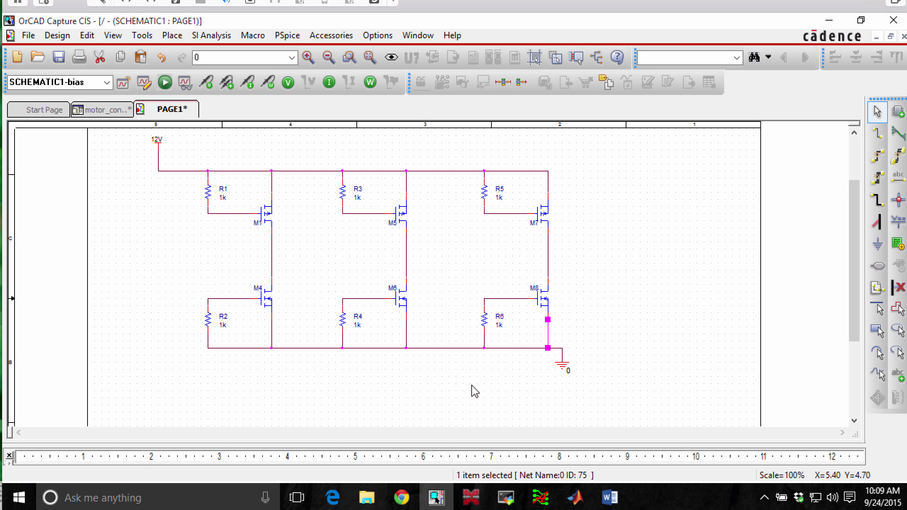
pyautogui.click(471, 385)
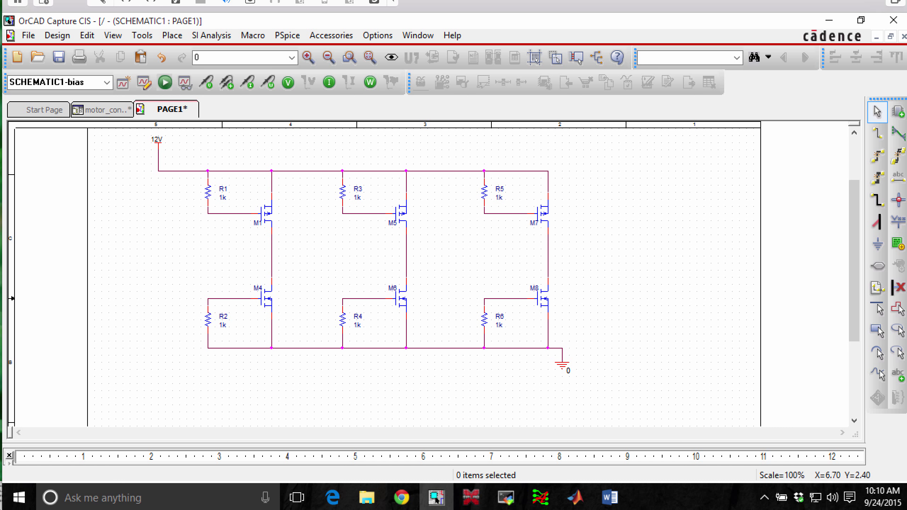
# - Open part placement and remove the CONNECTOR library from the list of libraries
pyautogui.click(182, 39)
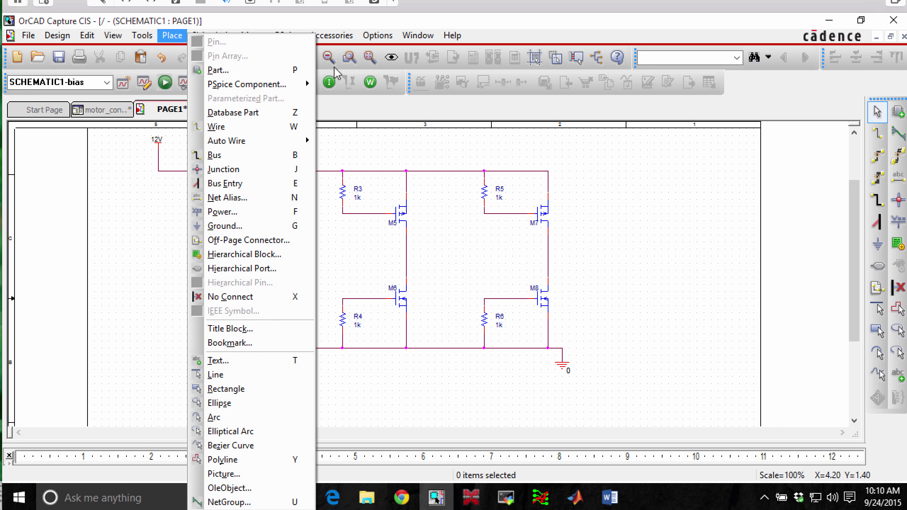
pyautogui.click(218, 70)
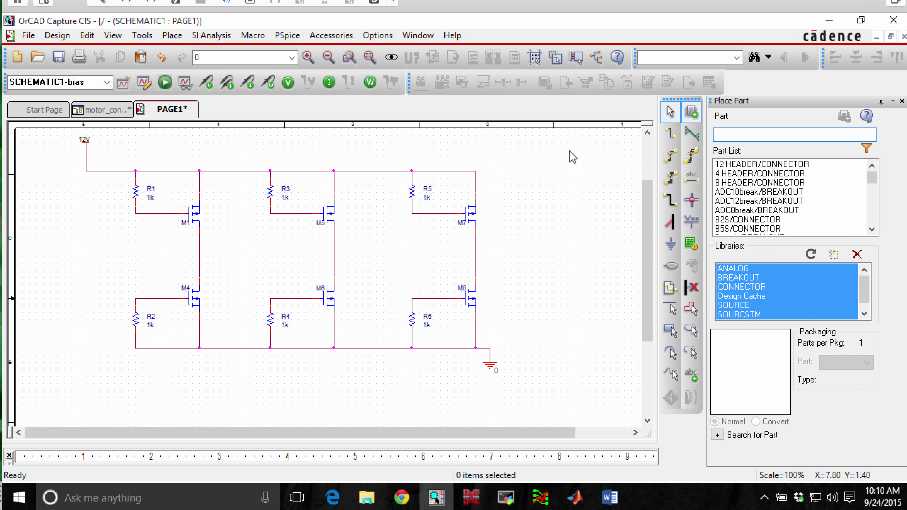
pyautogui.click(751, 287)
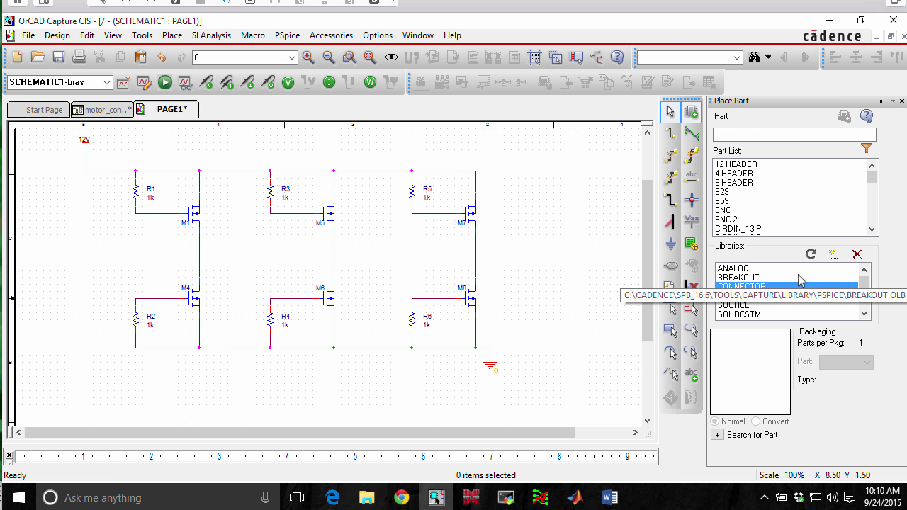
pyautogui.click(856, 255)
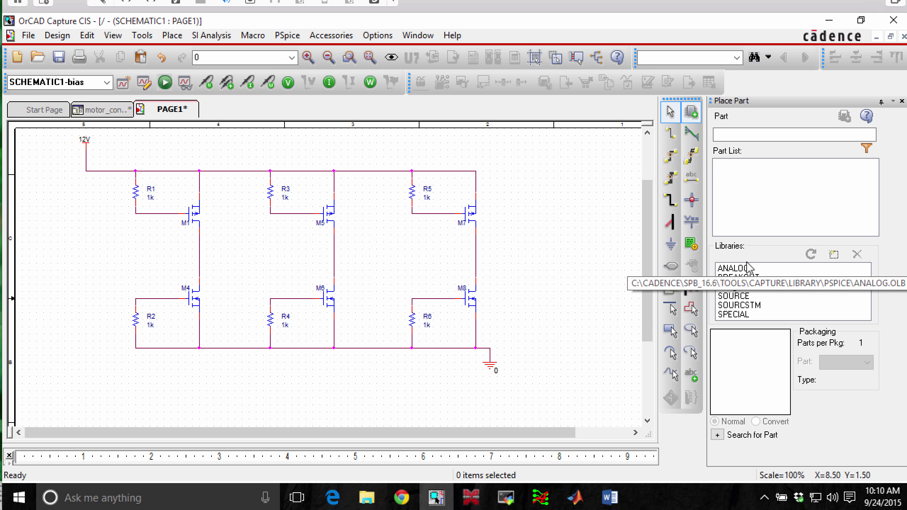
# - Expand the part search options and float the Place Part window over the schematic so its complete search section fits on screen
pyautogui.click(718, 435)
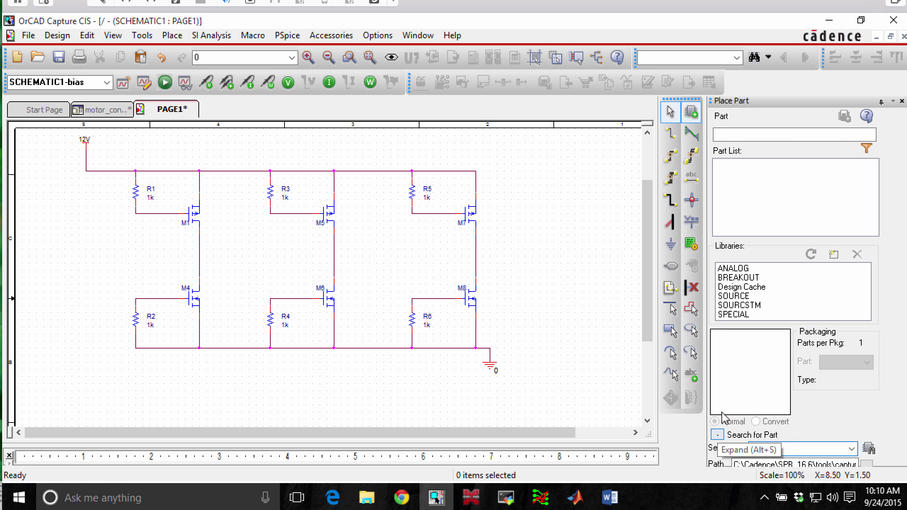
pyautogui.click(882, 102)
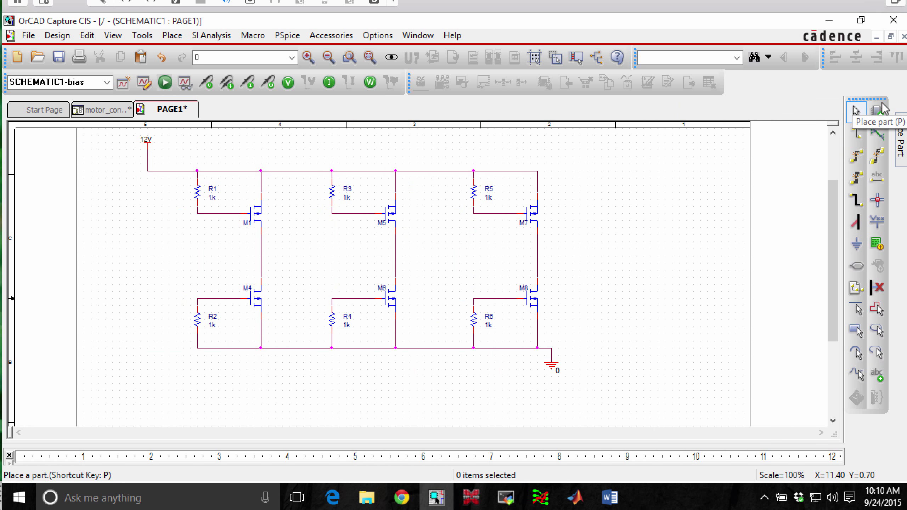
pyautogui.moveTo(901, 125)
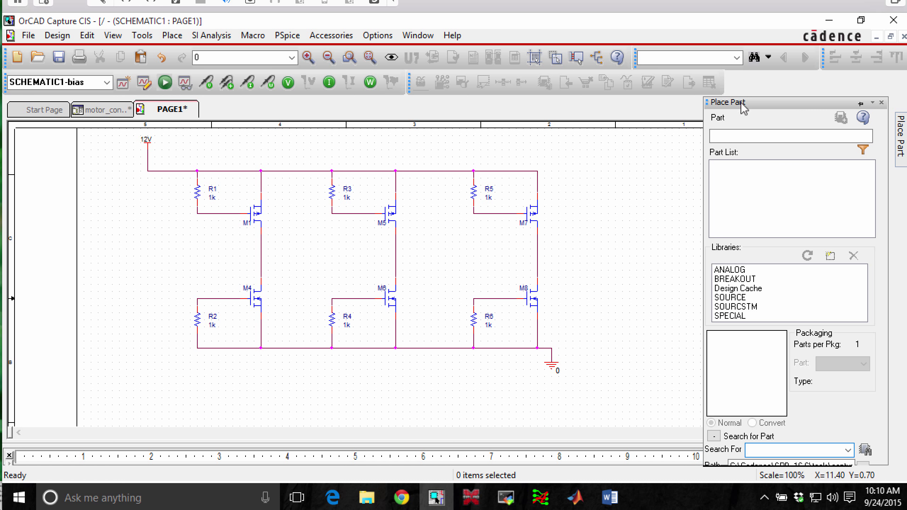
pyautogui.moveTo(902, 143)
pyautogui.click(861, 103)
pyautogui.moveTo(838, 101)
pyautogui.mouseDown()
pyautogui.moveTo(679, 113)
pyautogui.moveTo(471, 107)
pyautogui.mouseUp()
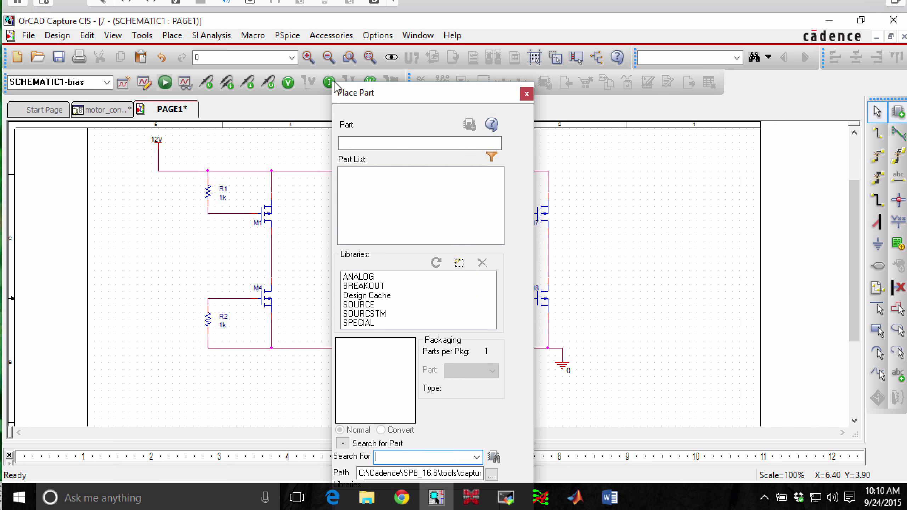
pyautogui.moveTo(335, 86); pyautogui.dragTo(47, 162)
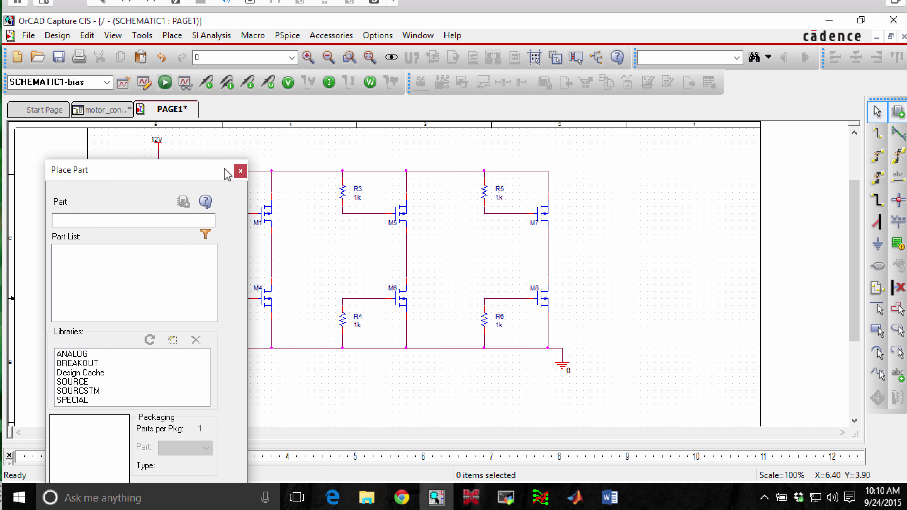
pyautogui.moveTo(227, 175); pyautogui.dragTo(467, 70)
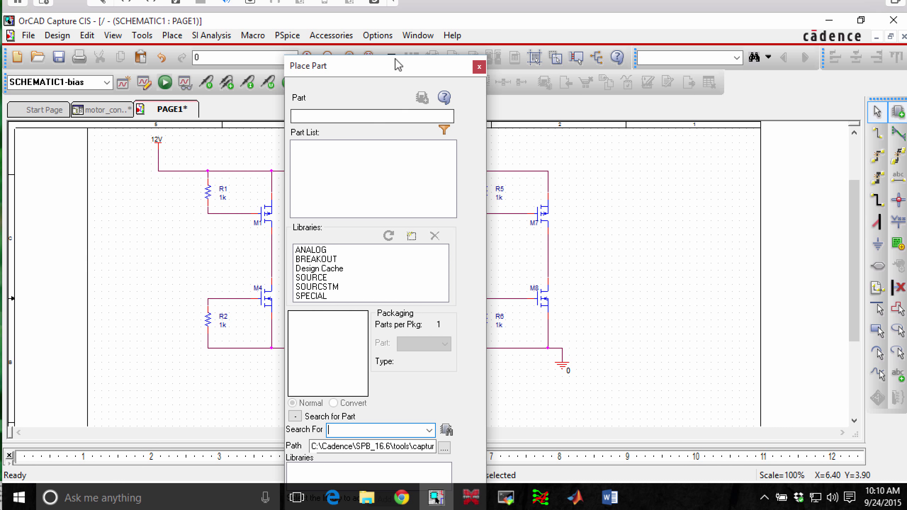
pyautogui.moveTo(395, 59); pyautogui.dragTo(397, 19)
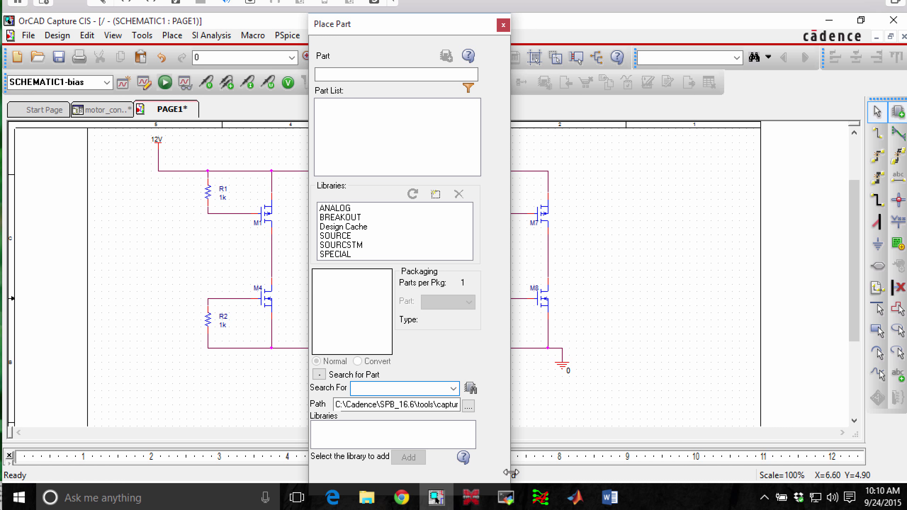
pyautogui.moveTo(512, 477); pyautogui.dragTo(721, 441)
pyautogui.moveTo(378, 14); pyautogui.dragTo(476, 19)
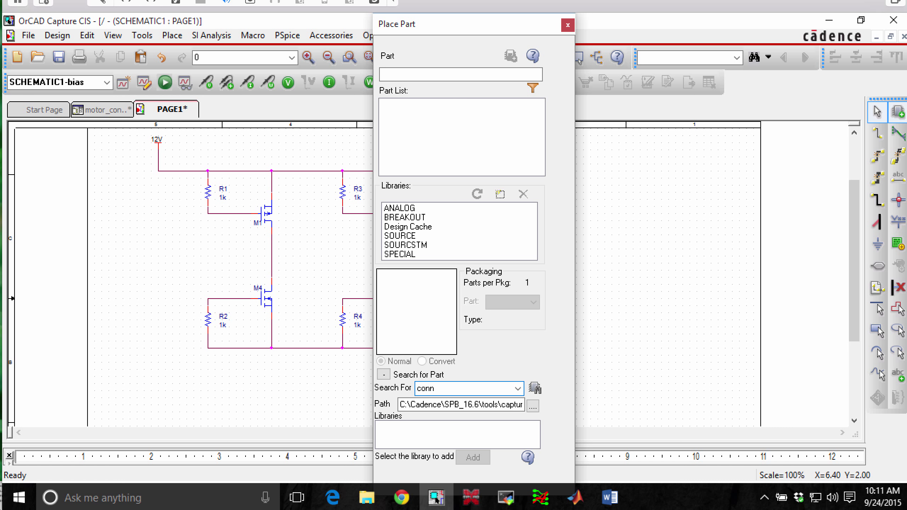
# - Search the part libraries for conn, and repeat the search with the wildcard string conn*
pyautogui.click(535, 389)
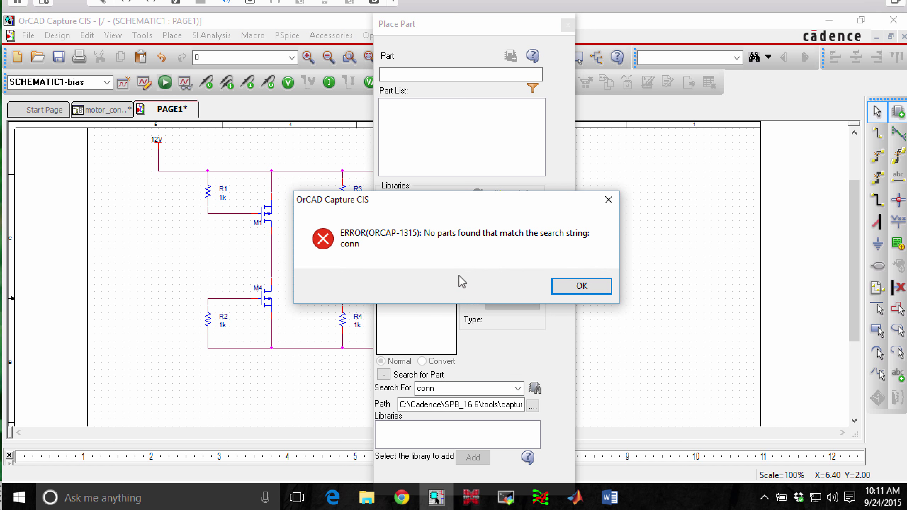
pyautogui.click(581, 285)
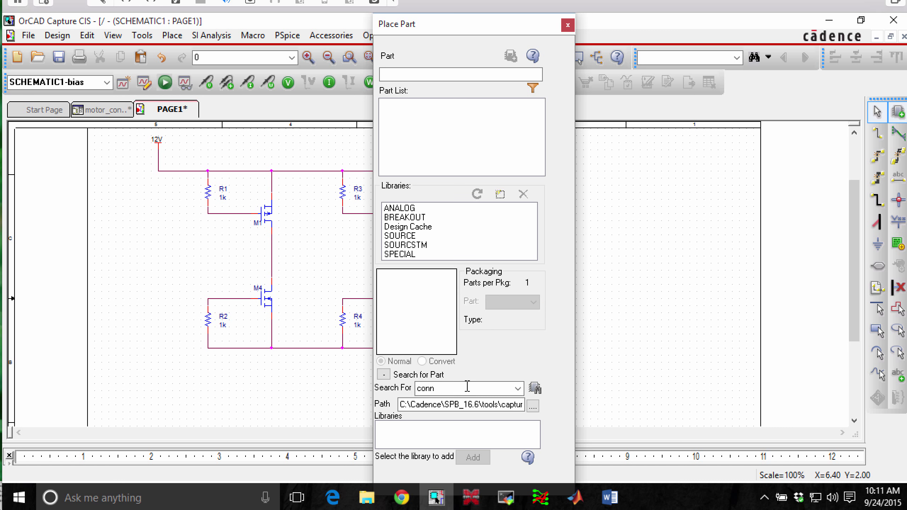
pyautogui.click(443, 388)
pyautogui.click(446, 388)
pyautogui.click(535, 388)
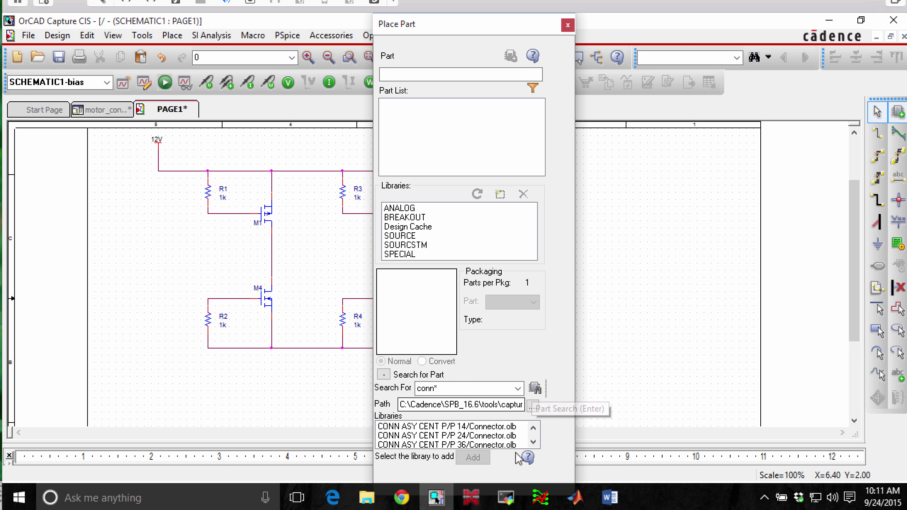
# - Look through the conn* results, and narrow the part search to conn*3
pyautogui.moveTo(533, 443); pyautogui.dragTo(533, 443)
pyautogui.click(533, 442)
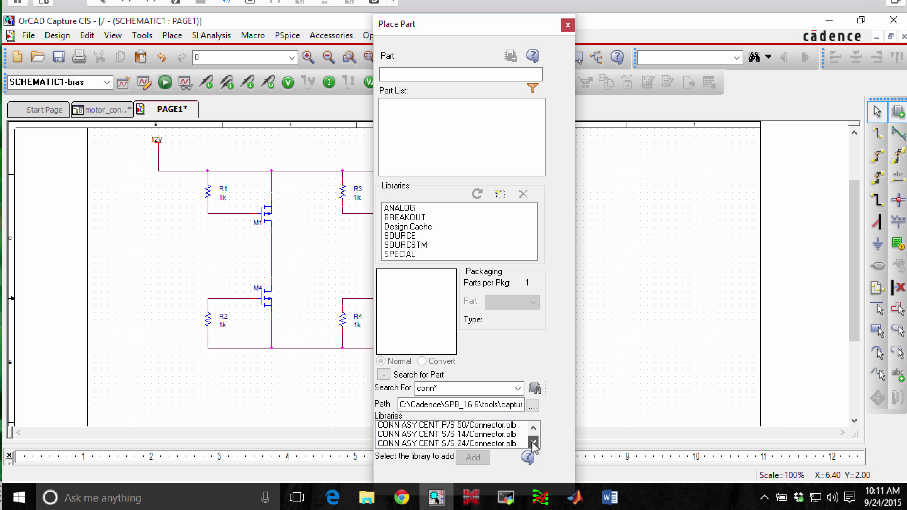
pyautogui.moveTo(534, 442); pyautogui.dragTo(534, 442)
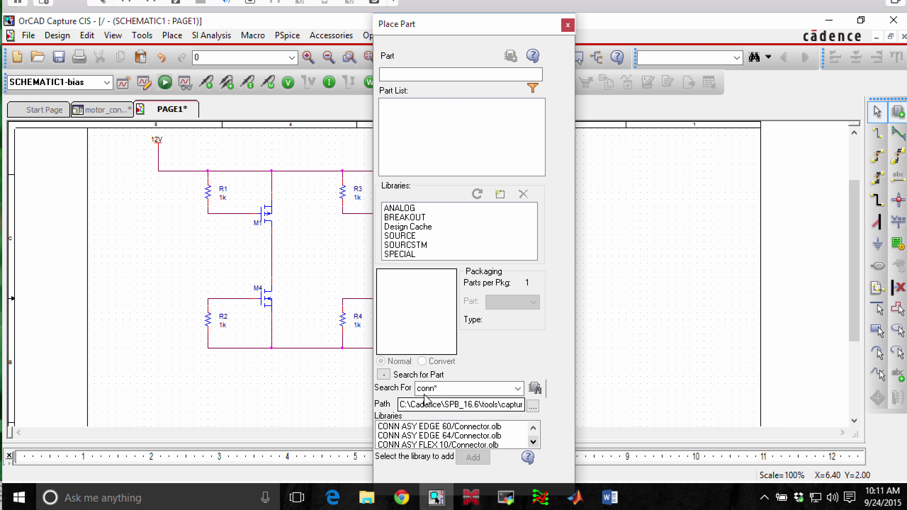
pyautogui.click(443, 389)
pyautogui.click(449, 389)
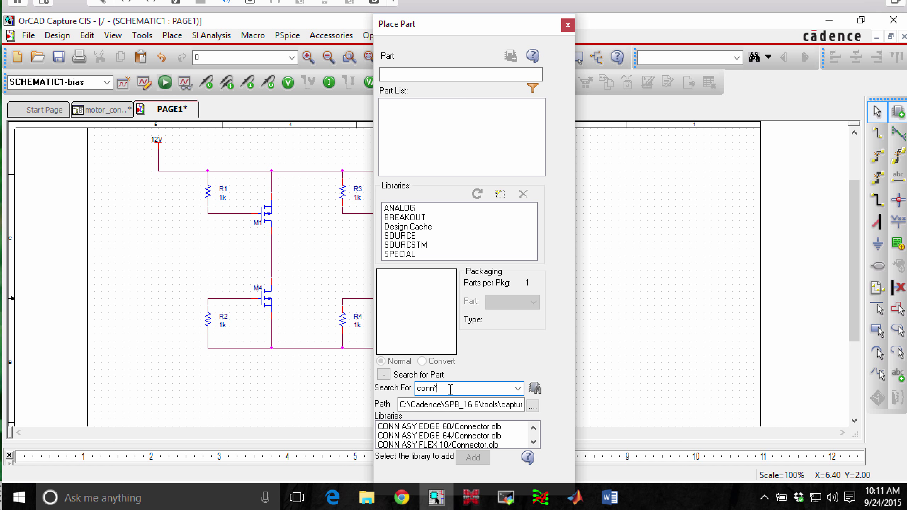
pyautogui.write('3')
pyautogui.click(534, 388)
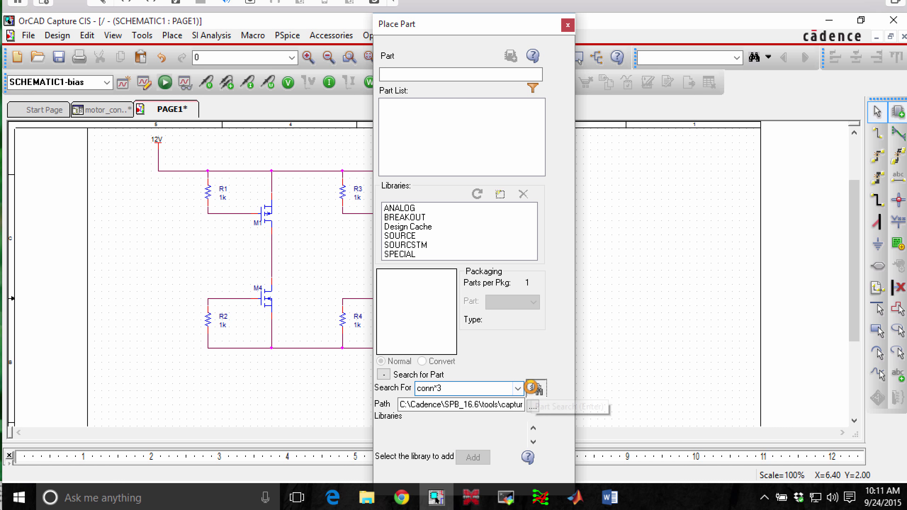
# - Browse the conn*3 results and preview the CONN ASY PLUG 3 and CONN ASY RCPT 3 connector parts
pyautogui.moveTo(534, 443); pyautogui.dragTo(534, 443)
pyautogui.click(533, 442)
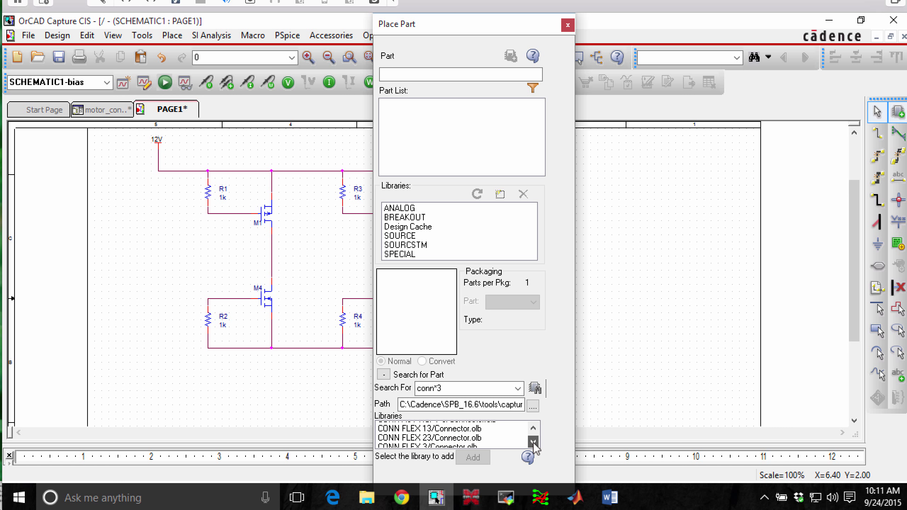
pyautogui.click(534, 428)
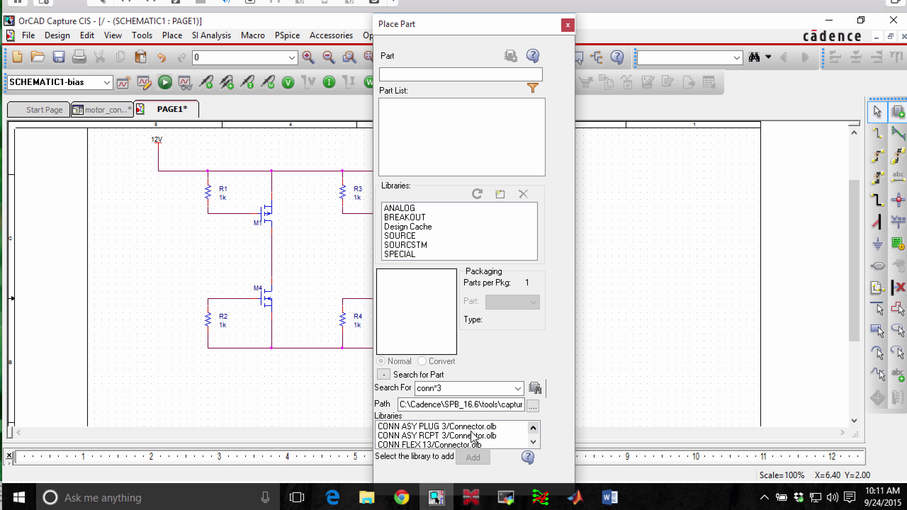
pyautogui.click(437, 427)
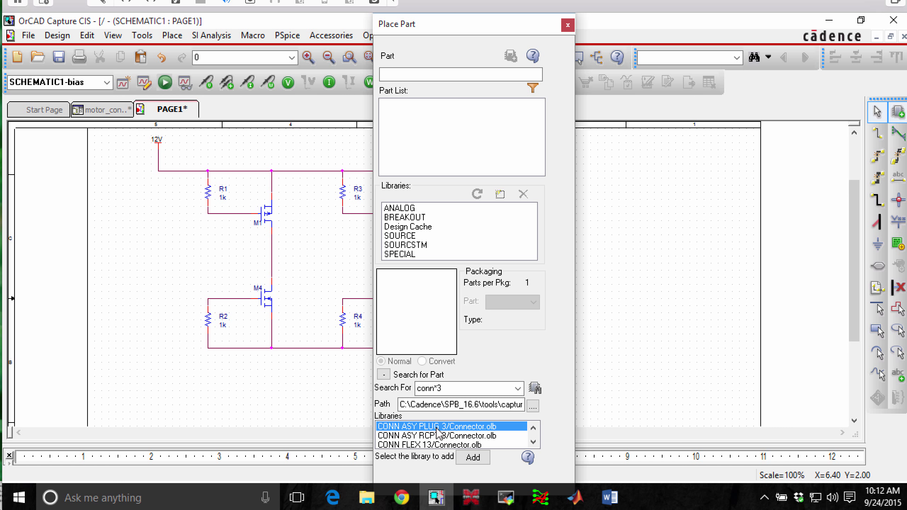
pyautogui.doubleClick(439, 430)
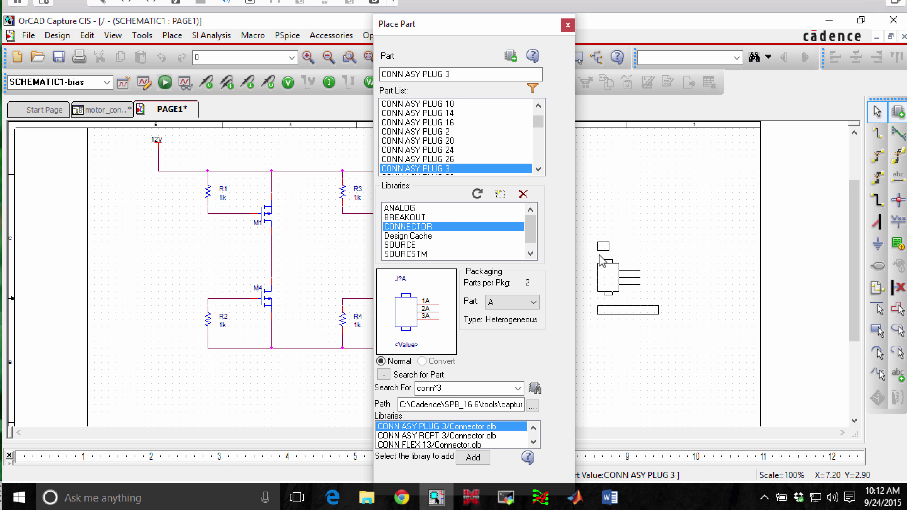
pyautogui.doubleClick(451, 435)
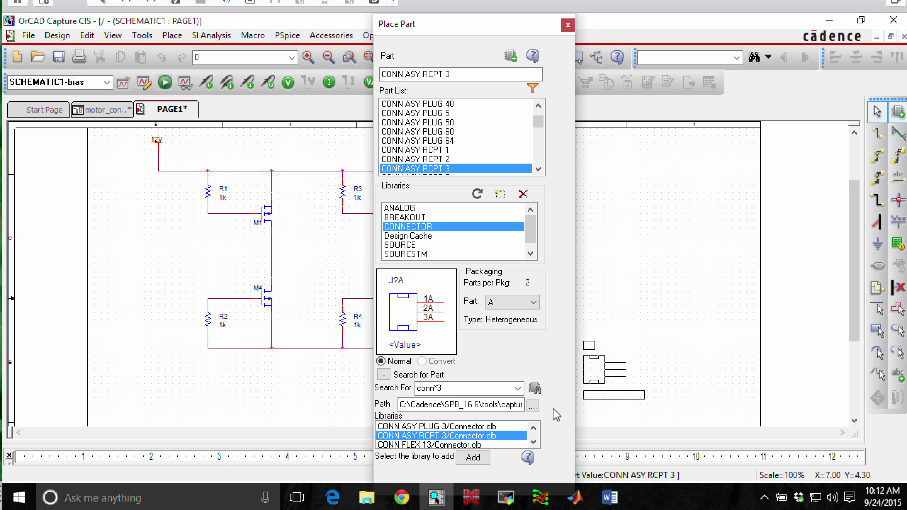
# - Place one CONN PCB 3 connector from the Connector library beside the M7/M8 half-bridge and close the Place Part window
pyautogui.click(534, 442)
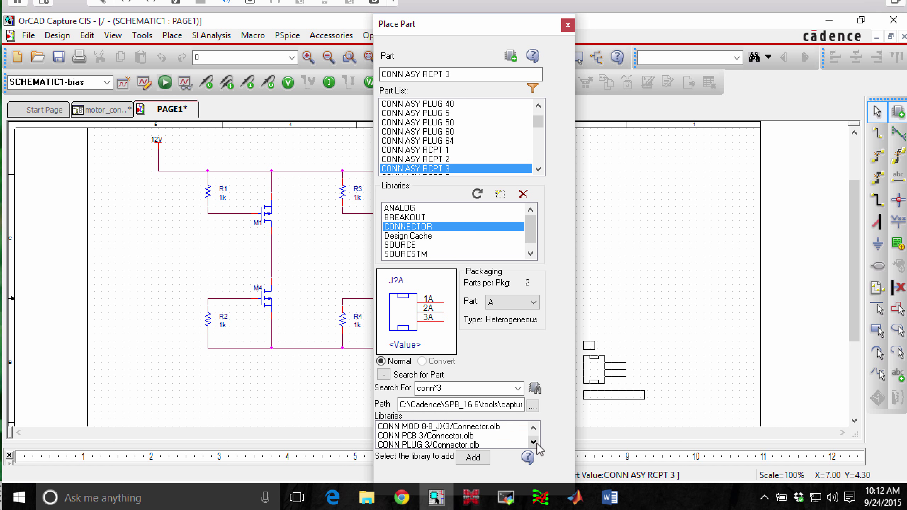
pyautogui.click(426, 438)
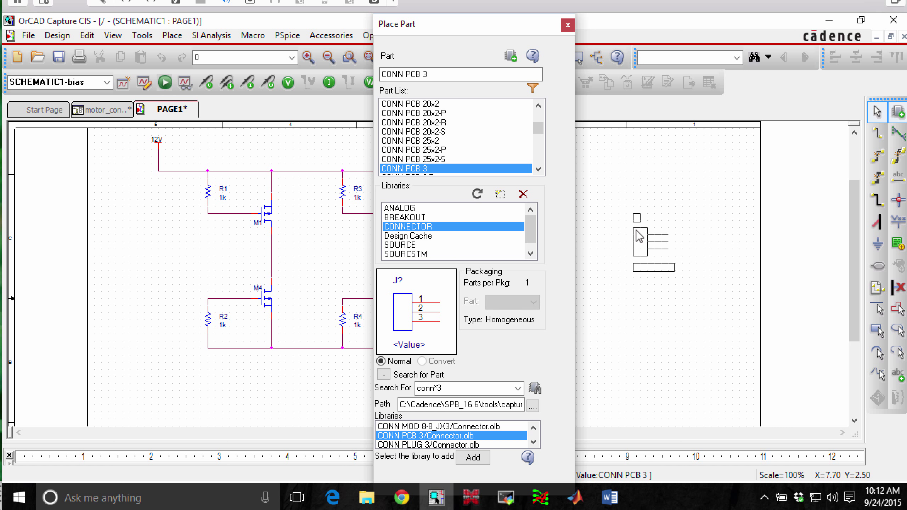
pyautogui.click(639, 237)
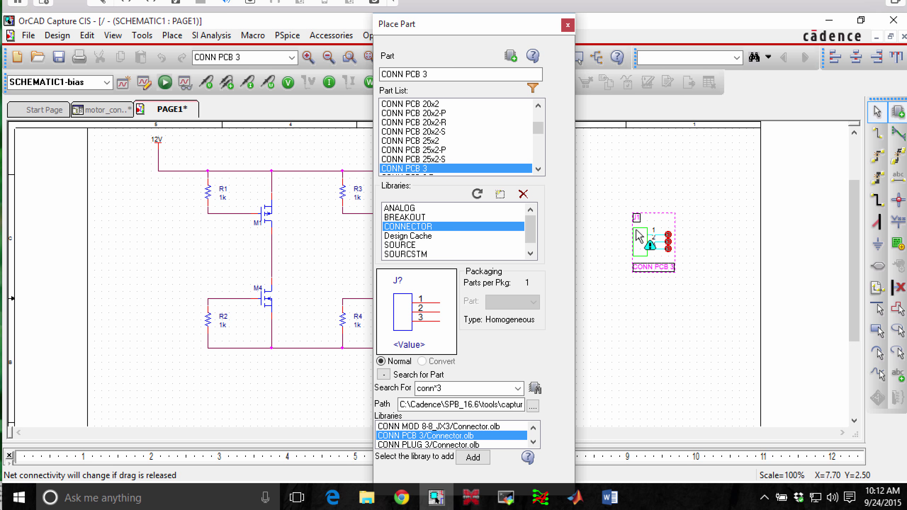
pyautogui.click(568, 26)
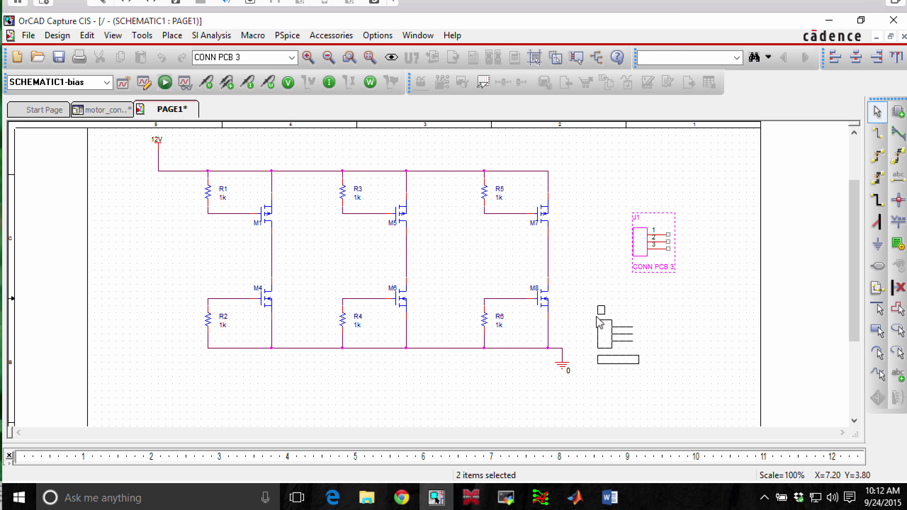
pyautogui.press('Escape')
pyautogui.click(656, 291)
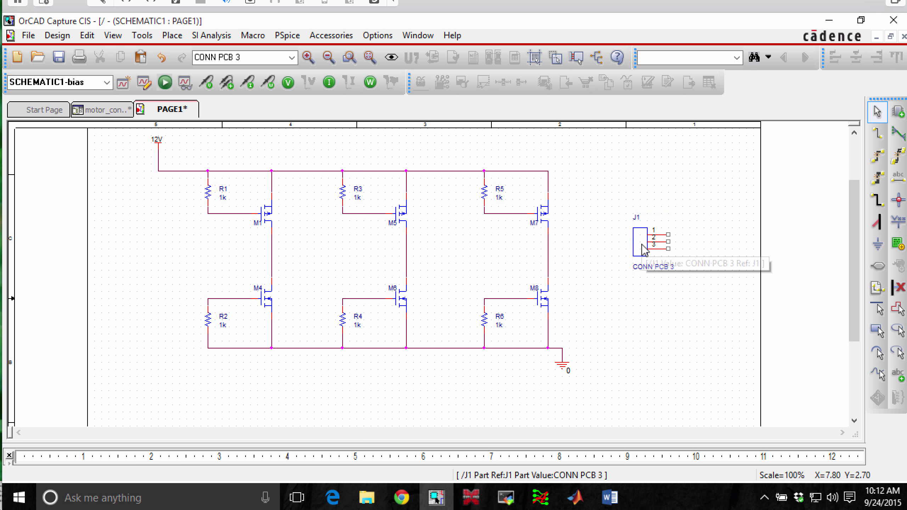
# - Mirror connector J1 horizontally so its pins face the half-bridges, and move it slightly farther away from them and down
pyautogui.rightClick(642, 244)
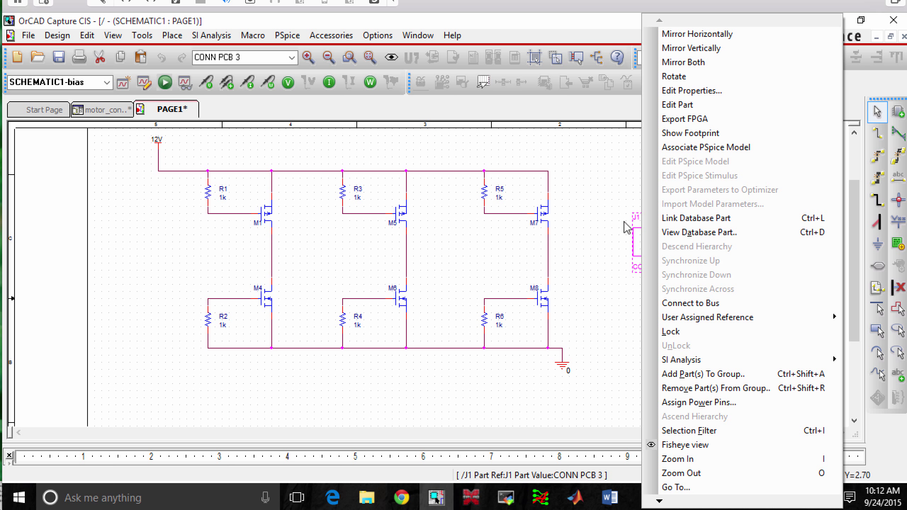
pyautogui.click(680, 34)
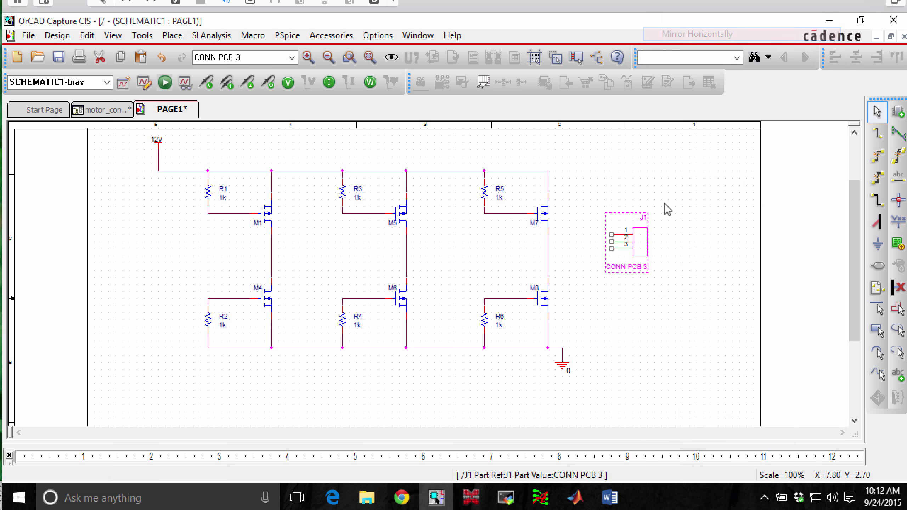
pyautogui.click(635, 246)
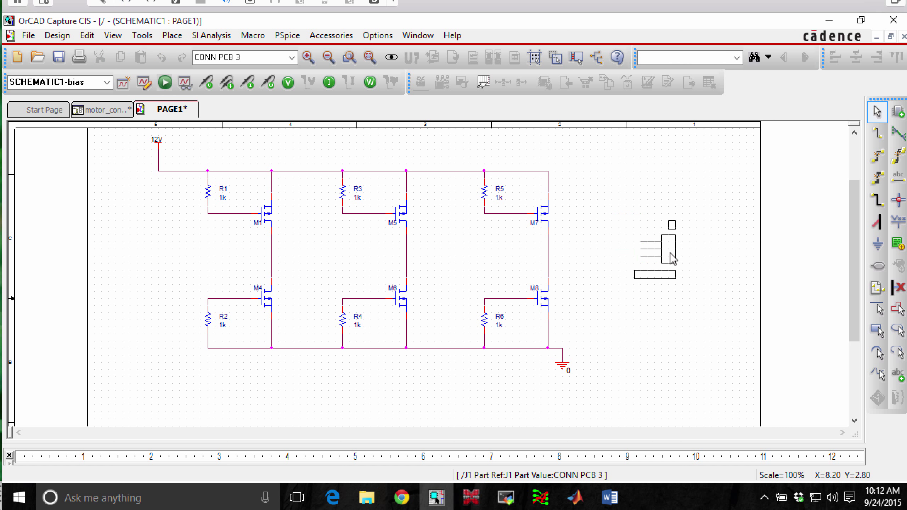
pyautogui.moveTo(635, 245); pyautogui.dragTo(664, 260)
pyautogui.click(645, 320)
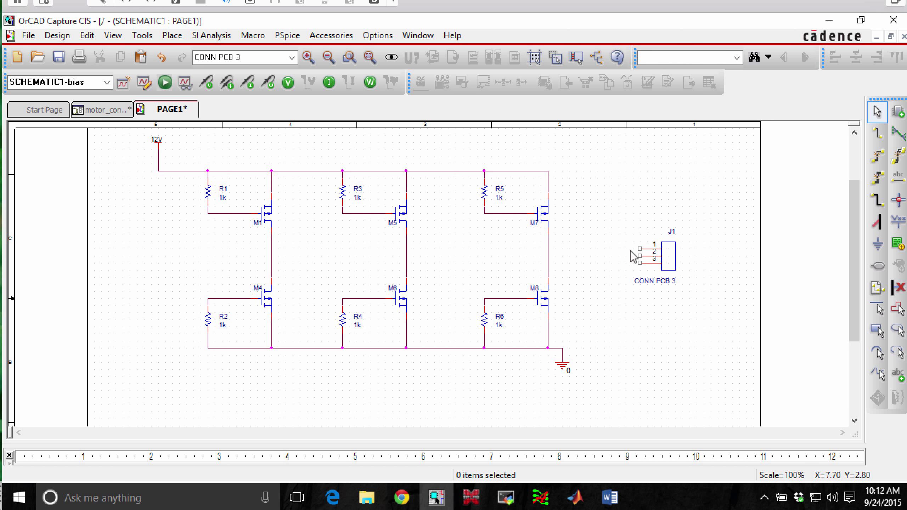
# - Wire J1 pins 1, 2 and 3 to the midpoints of the M1/M4, M5/M6 and M7/M8 half-bridges respectively
pyautogui.press('w')
pyautogui.click(636, 248)
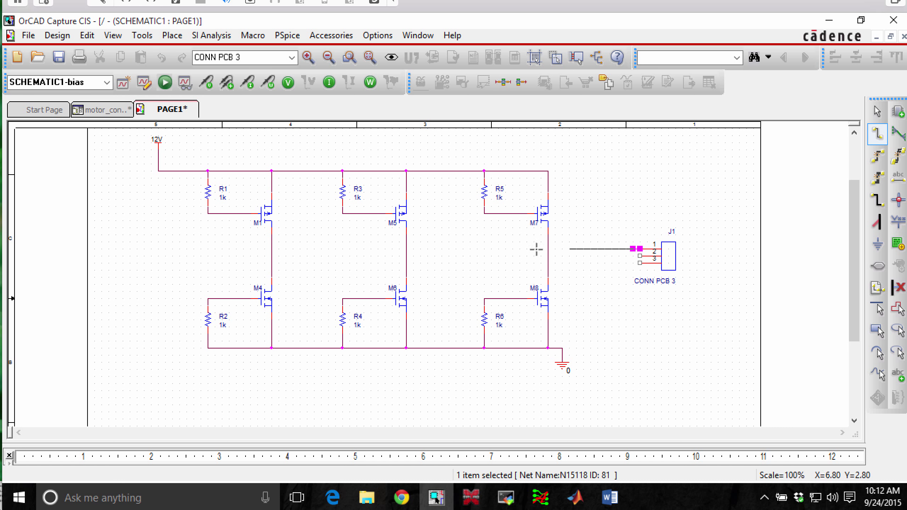
pyautogui.click(271, 248)
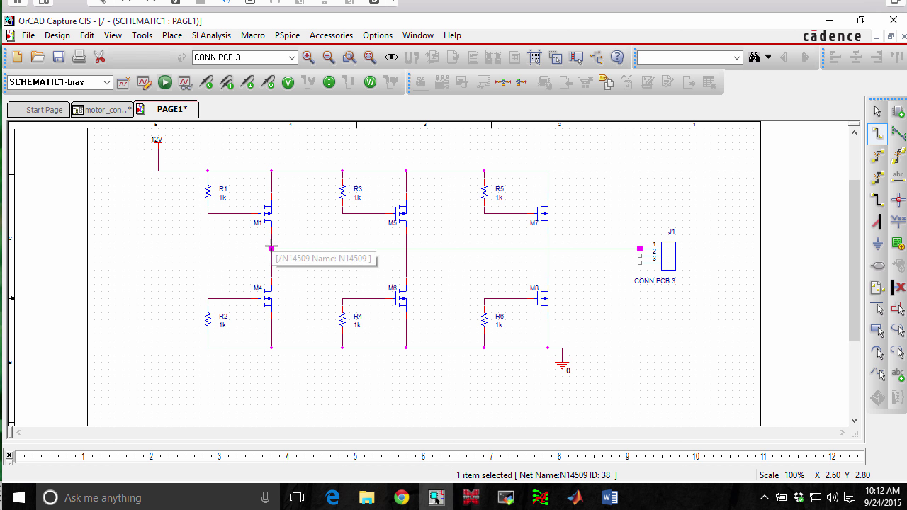
pyautogui.click(640, 256)
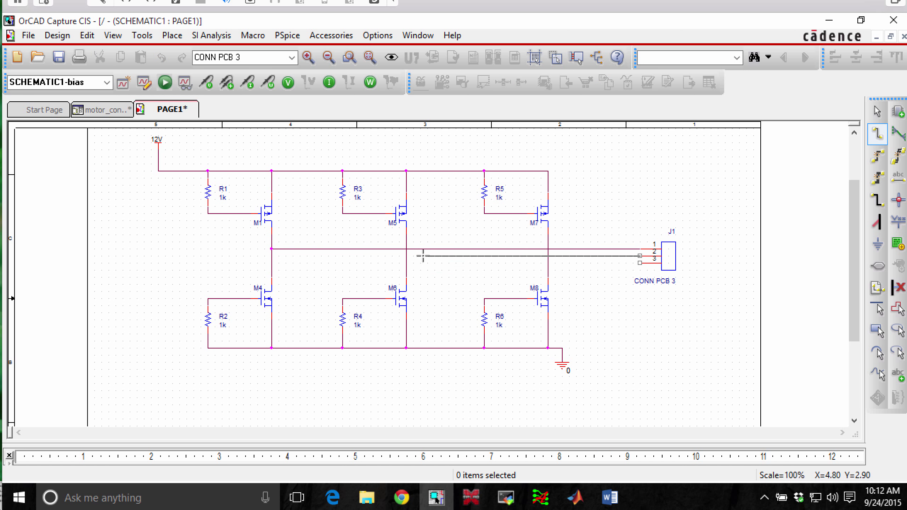
pyautogui.click(406, 256)
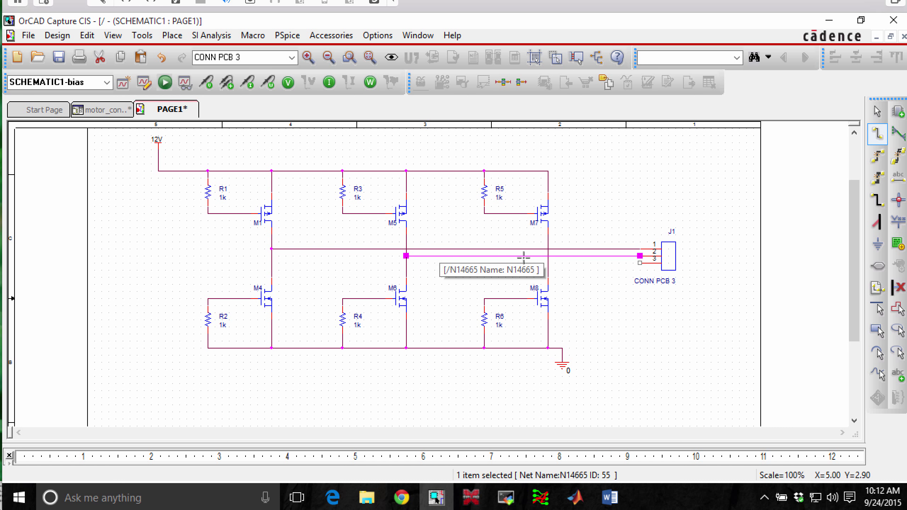
pyautogui.click(640, 263)
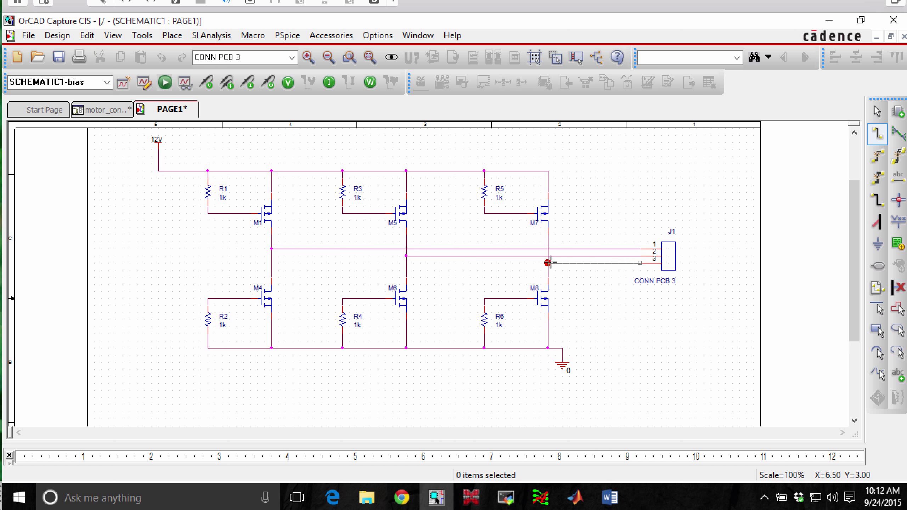
pyautogui.click(548, 263)
pyautogui.press('Escape')
pyautogui.press('Escape')
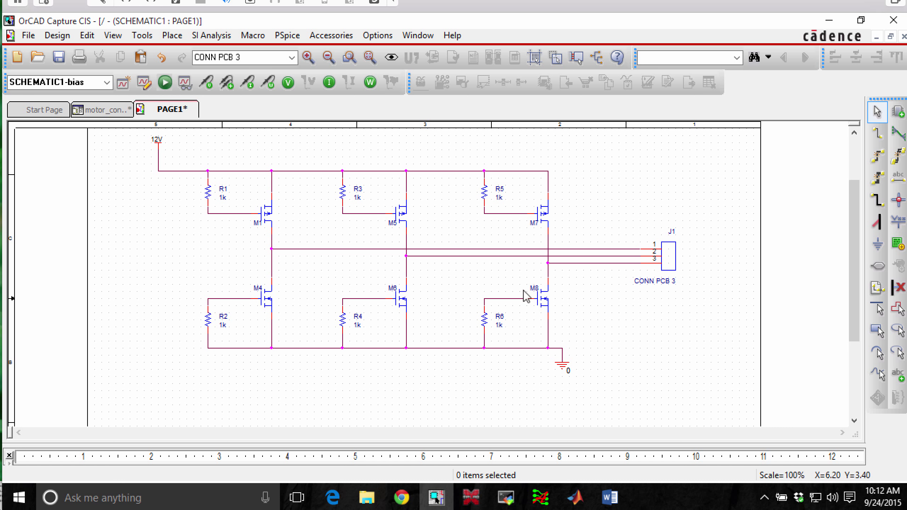
# - Try to rename the net of the wire between J1 pin 1 and the M1/M4 midpoint to MOTOR_A in its properties
pyautogui.click(331, 249)
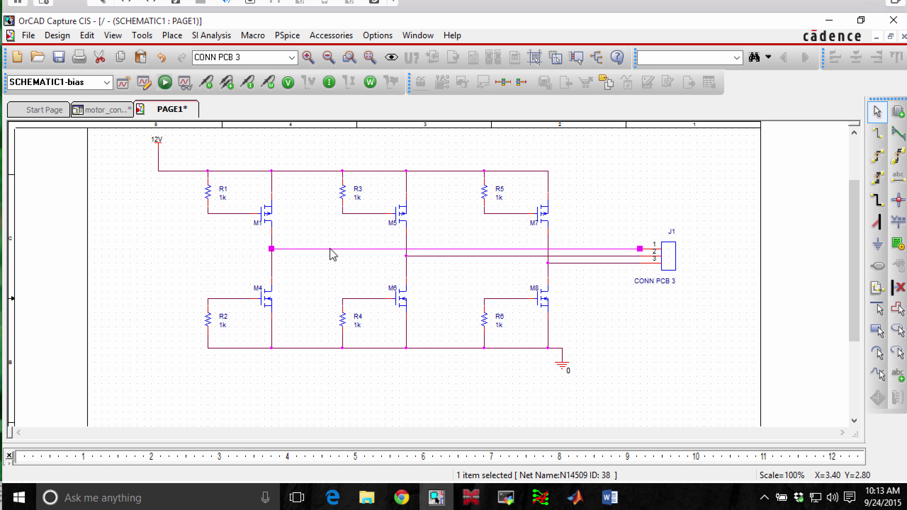
pyautogui.doubleClick(330, 248)
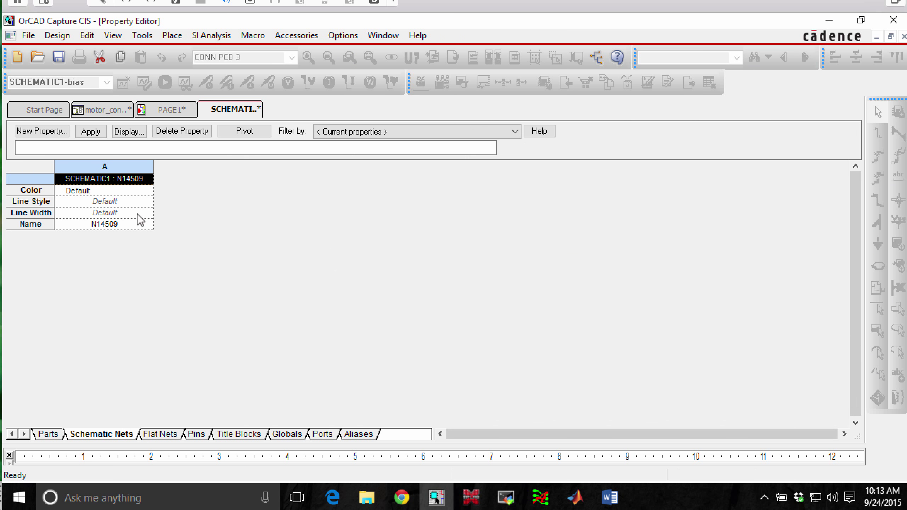
pyautogui.click(133, 224)
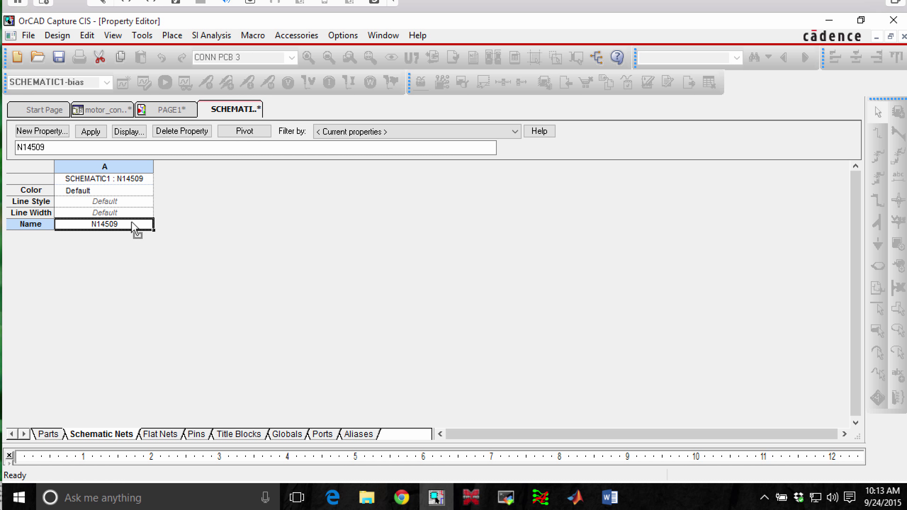
pyautogui.doubleClick(120, 223)
pyautogui.moveTo(133, 224); pyautogui.dragTo(72, 222)
pyautogui.write('MOTOR_A')
pyautogui.press('Return')
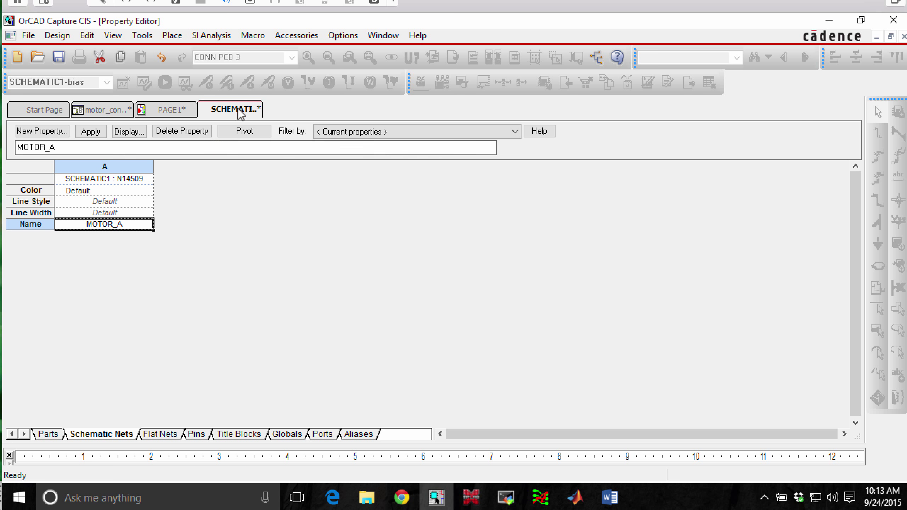
# - Save the schematic page and close the property editor
pyautogui.rightClick(238, 108)
pyautogui.click(261, 179)
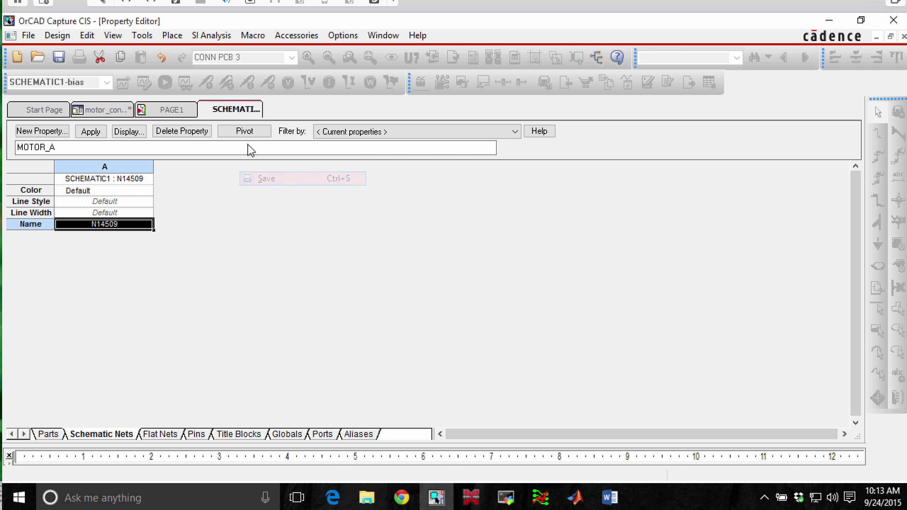
pyautogui.rightClick(234, 109)
pyautogui.click(246, 189)
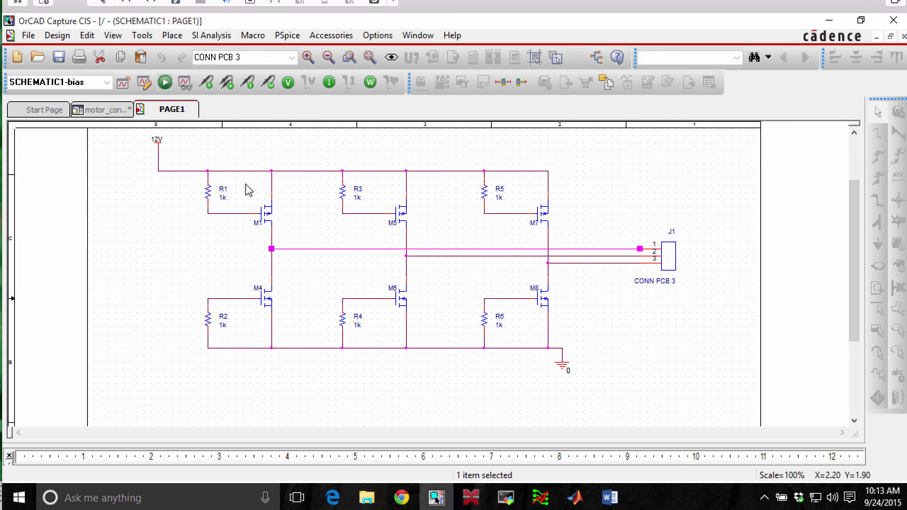
# - Check the net properties of all three wires leading to J1 together, then close the property editor and deselect the wires
pyautogui.click(318, 249)
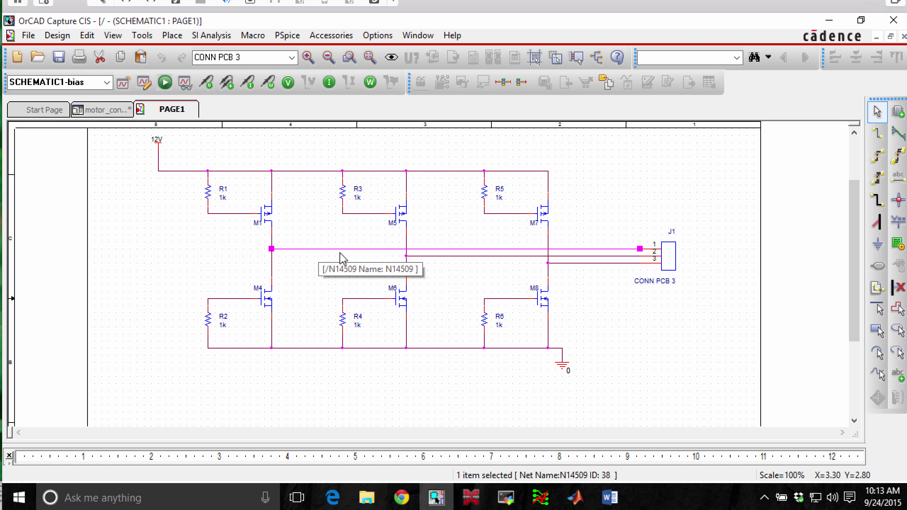
pyautogui.keyDown('ctrl'); pyautogui.click(451, 256); pyautogui.keyUp('ctrl')
pyautogui.keyDown('ctrl'); pyautogui.click(607, 264); pyautogui.keyUp('ctrl')
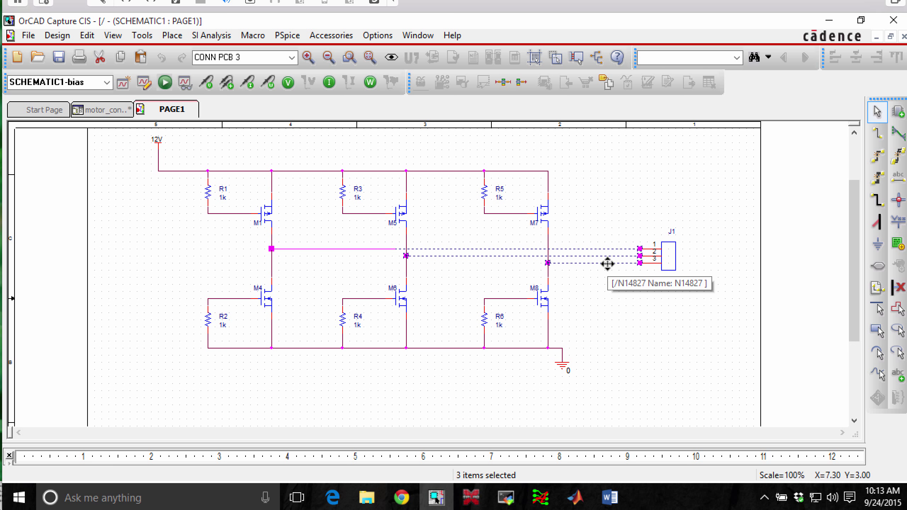
pyautogui.hotkey('ctrl', 'e')
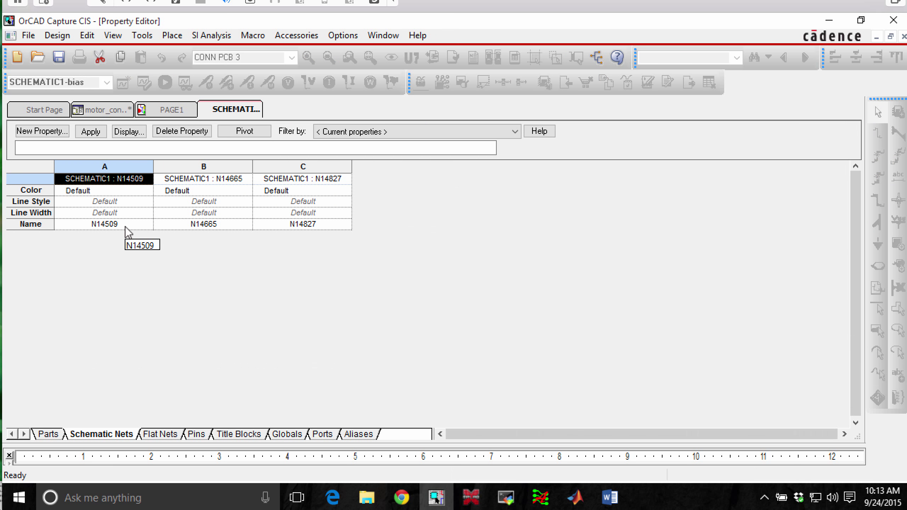
pyautogui.rightClick(250, 108)
pyautogui.click(275, 188)
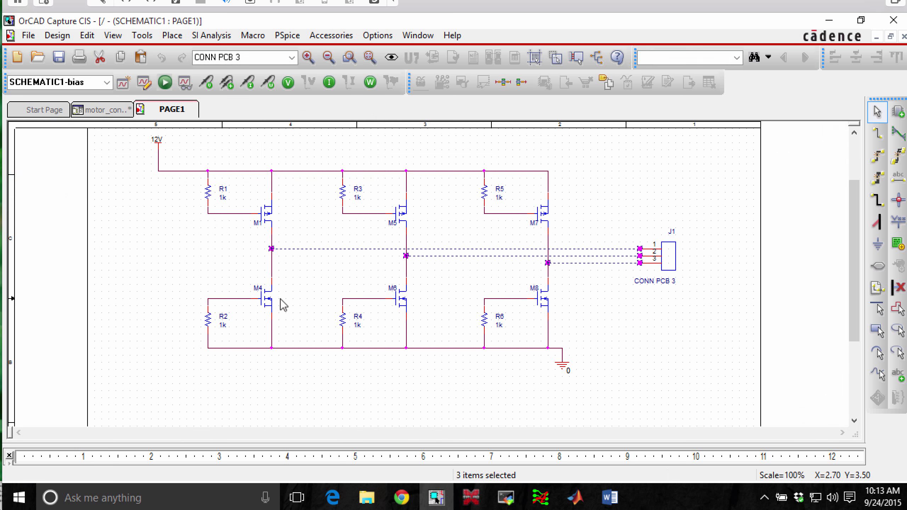
pyautogui.click(314, 279)
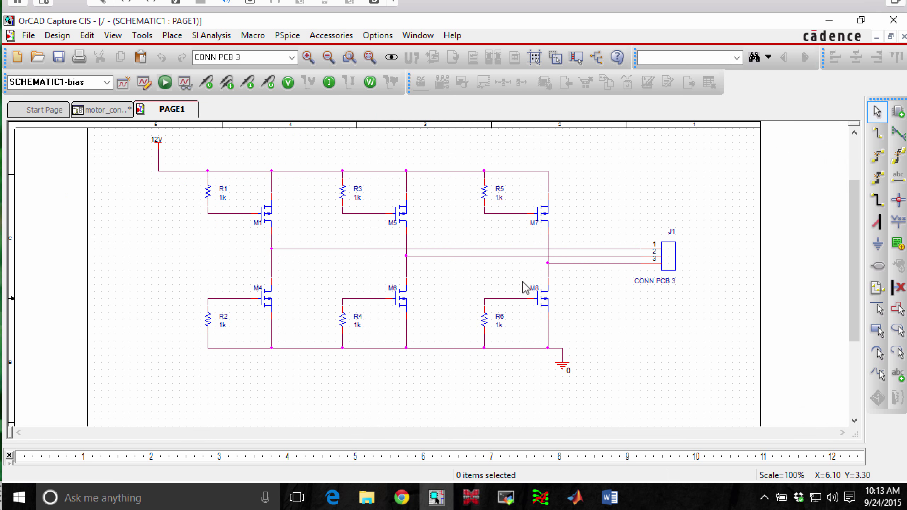
# - Place the net alias MOTOR_A on the wire from the M1/M4 midpoint to J1 pin 1
pyautogui.click(898, 179)
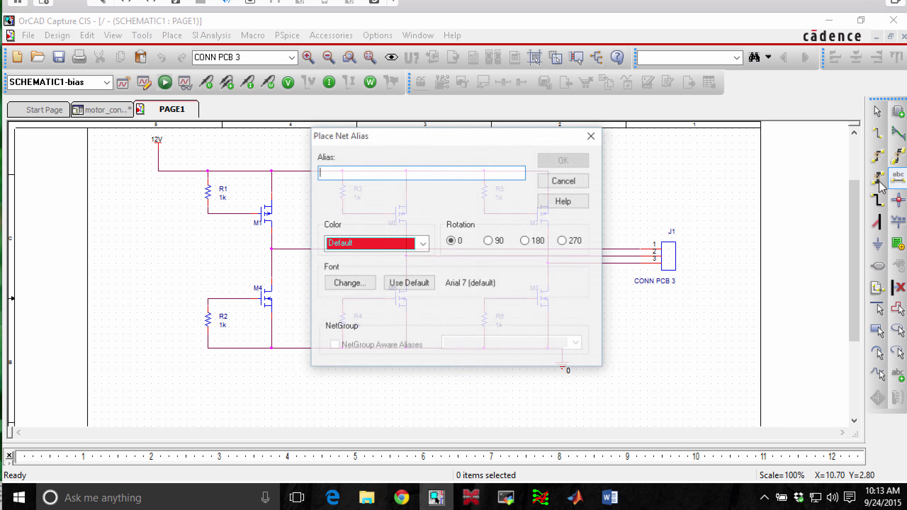
pyautogui.write('Mot')
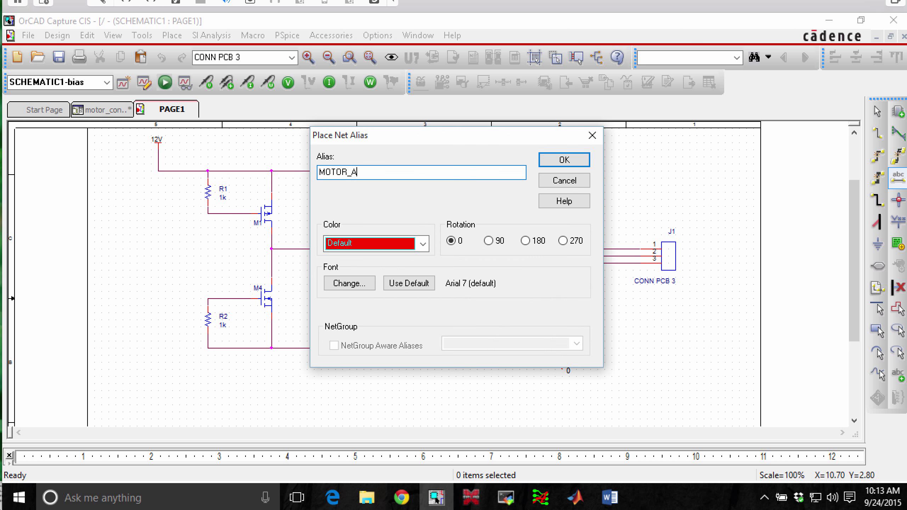
pyautogui.press('Return')
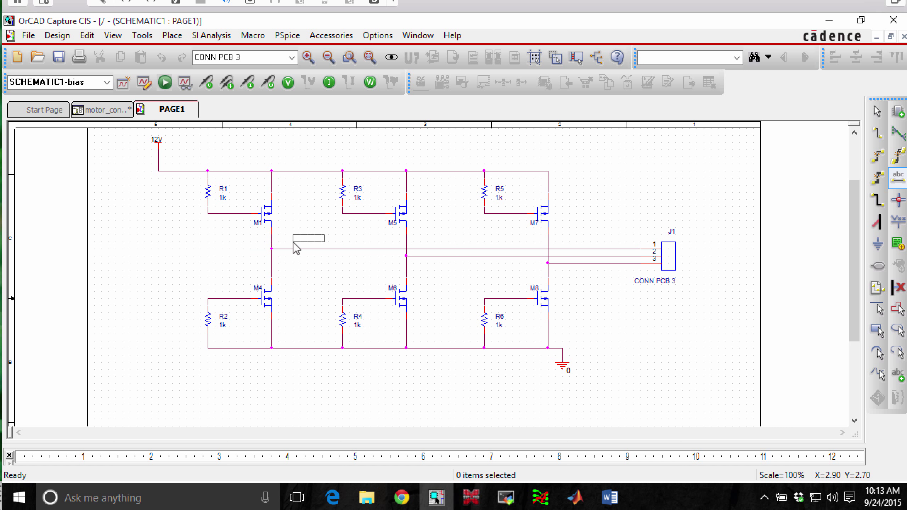
pyautogui.click(310, 252)
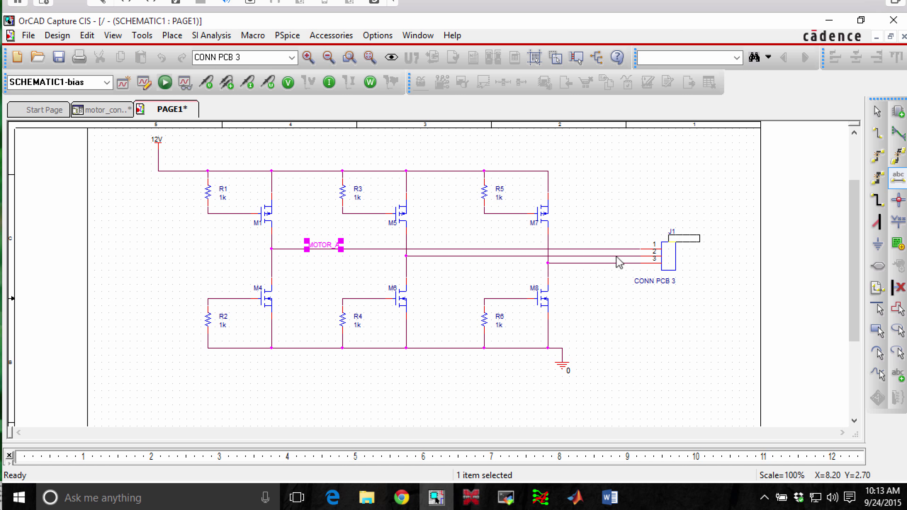
pyautogui.press('Escape')
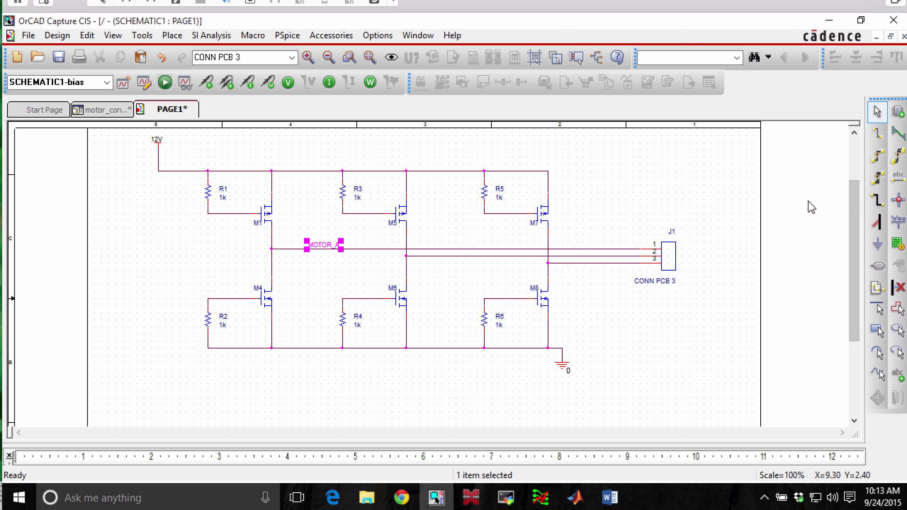
# - Place the net alias MOTOR_B on the wire from the M5/M6 midpoint to J1 pin 2
pyautogui.click(899, 178)
pyautogui.write('MOT')
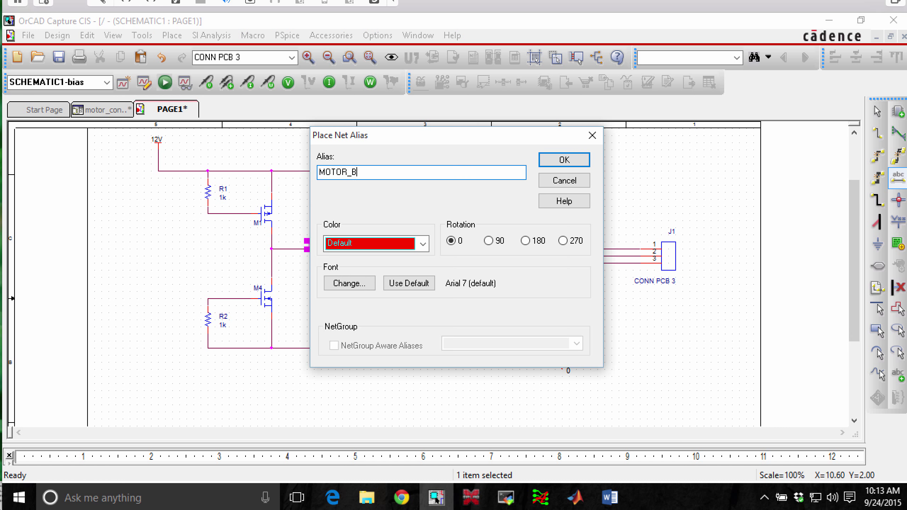
pyautogui.write('OR_B')
pyautogui.press('Return')
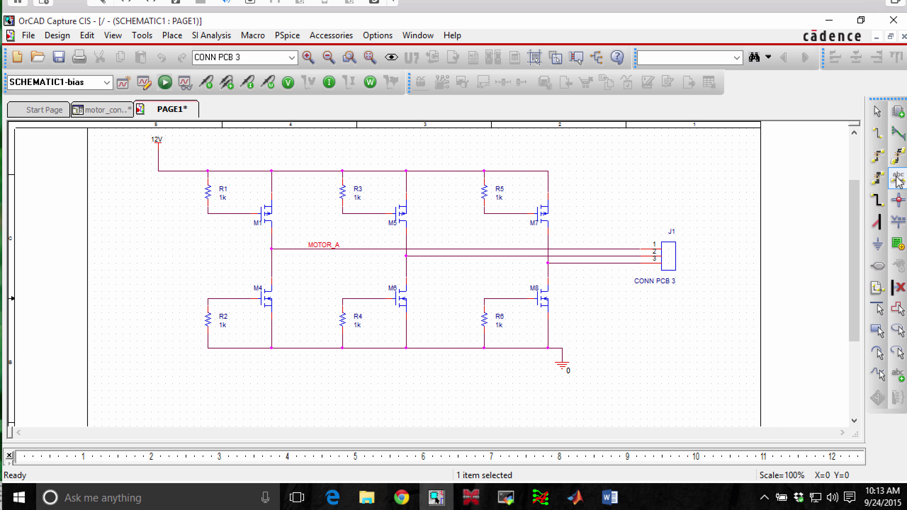
pyautogui.click(449, 257)
pyautogui.press('Escape')
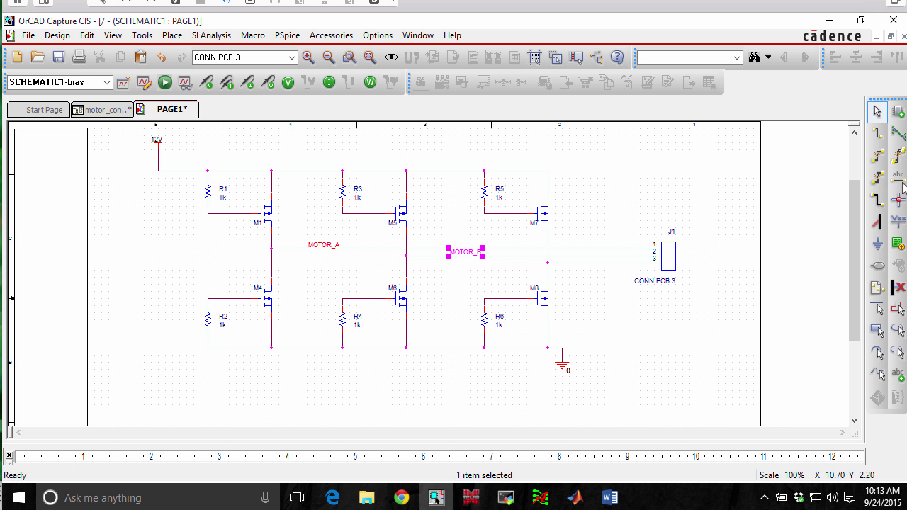
# - Place the net alias MOTOR_C on the wire from the M7/M8 midpoint to J1 pin 3
pyautogui.click(899, 179)
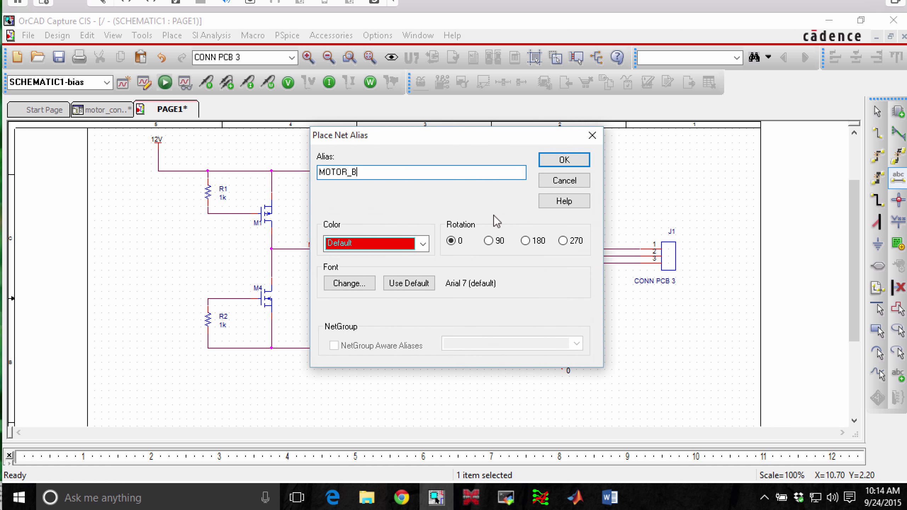
pyautogui.write('C')
pyautogui.press('Return')
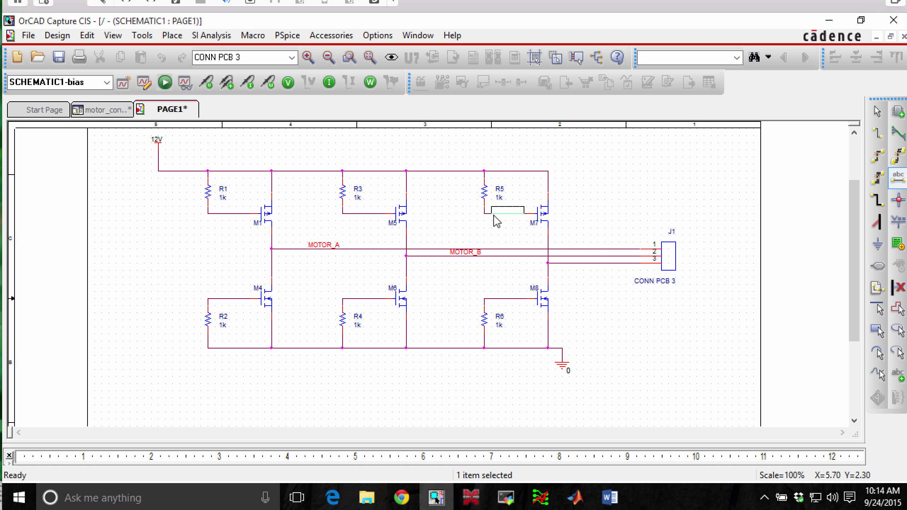
pyautogui.click(565, 265)
pyautogui.press('Escape')
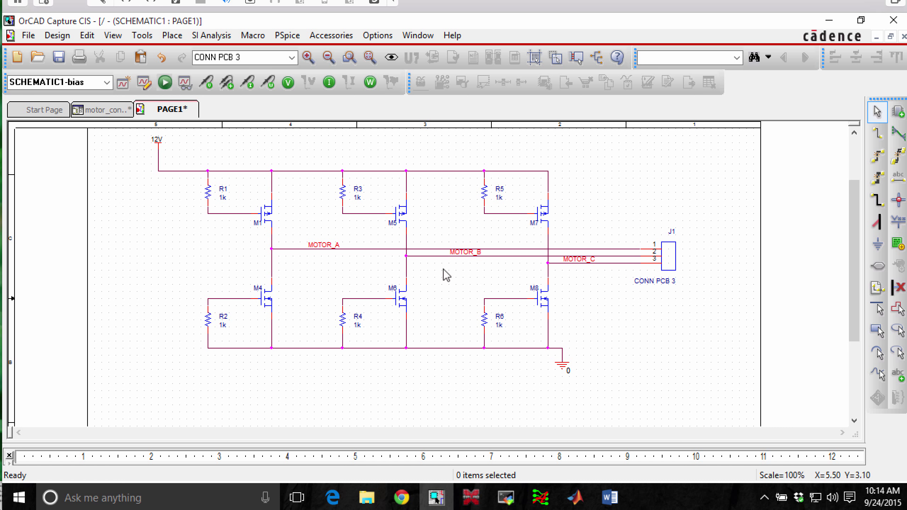
# - Place three PSpice resistors in a descending diagonal below J1, beside the ground symbol
pyautogui.scroll(-3, 583, 310)
pyautogui.scroll(-3, 584, 311)
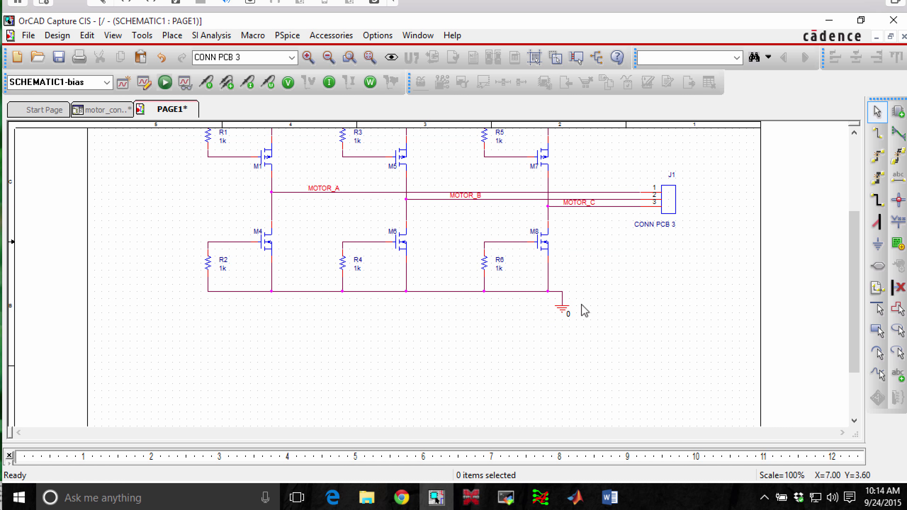
pyautogui.scroll(-1, 585, 310)
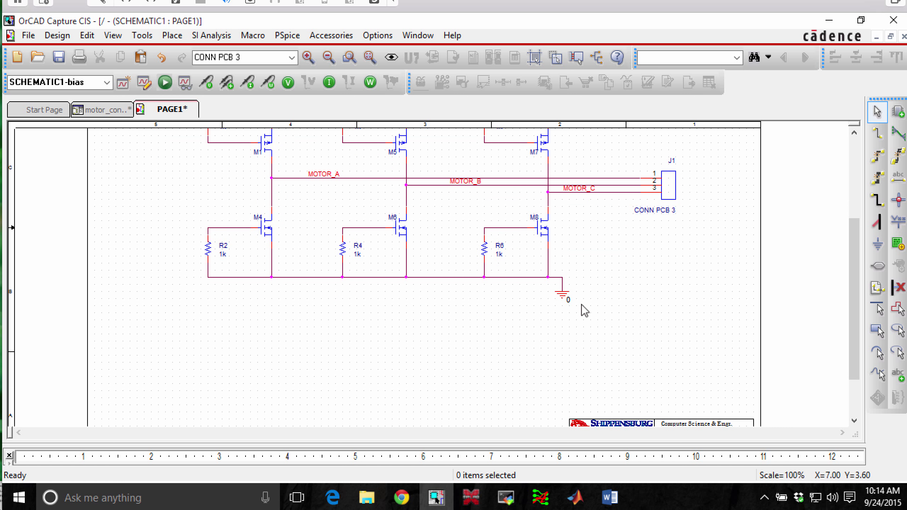
pyautogui.scroll(6, 486, 216)
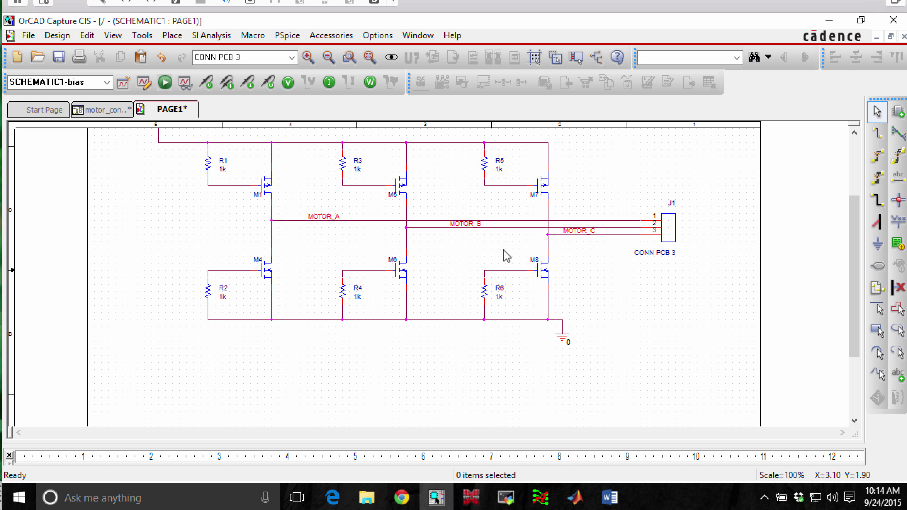
pyautogui.click(173, 36)
pyautogui.moveTo(241, 89)
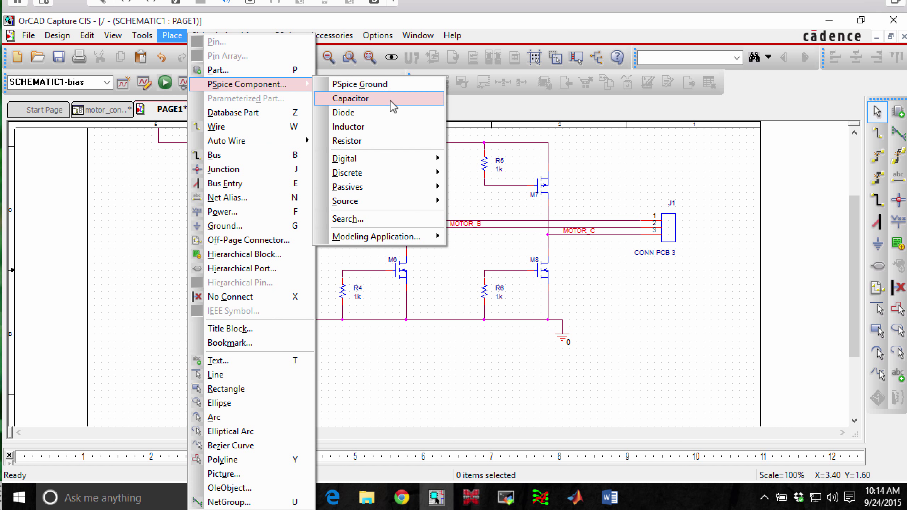
pyautogui.click(368, 140)
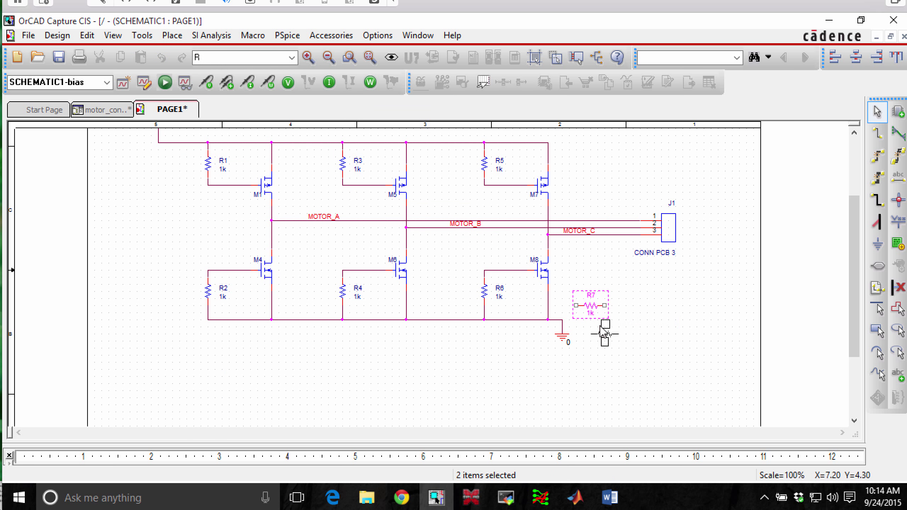
pyautogui.click(590, 306)
pyautogui.click(604, 334)
pyautogui.click(610, 358)
pyautogui.press('Escape')
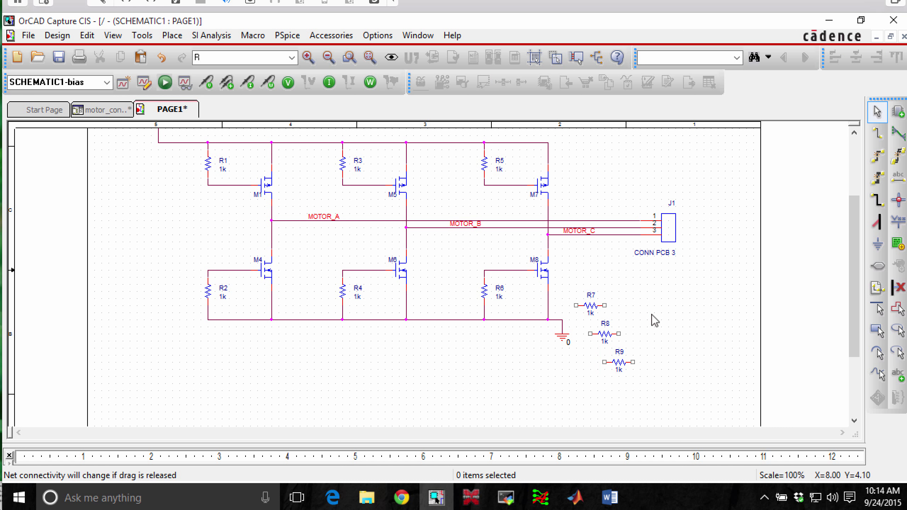
# - Rotate resistors R7, R8 and R9 to a vertical orientation
pyautogui.click(591, 305)
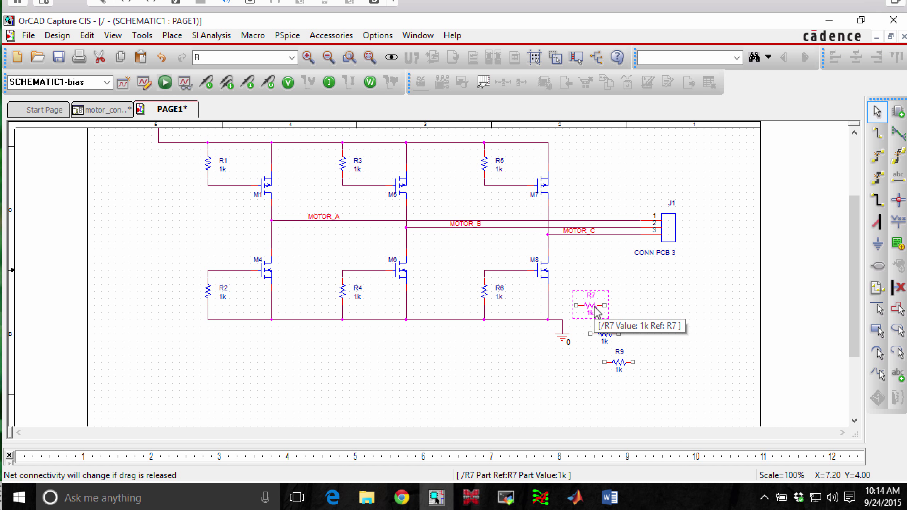
pyautogui.press('r')
pyautogui.click(643, 312)
pyautogui.click(614, 335)
pyautogui.press('r')
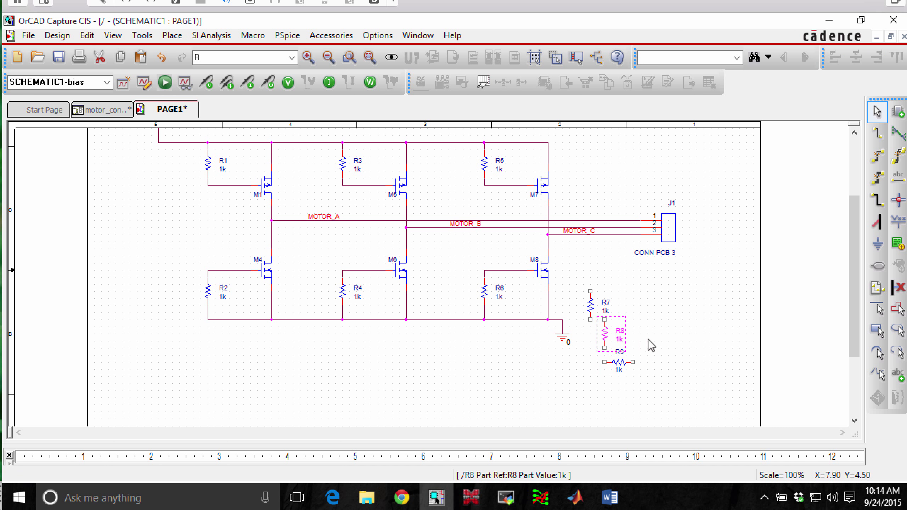
pyautogui.click(652, 344)
pyautogui.click(621, 363)
pyautogui.press('r')
pyautogui.click(568, 308)
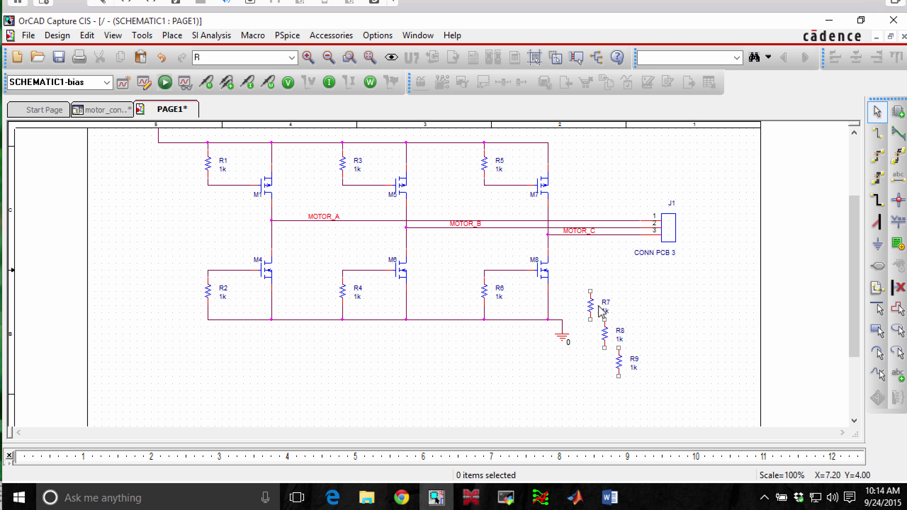
# - Move R7, R8 and R9 up closer to the motor wires, keeping them staggered
pyautogui.moveTo(593, 303); pyautogui.dragTo(586, 275)
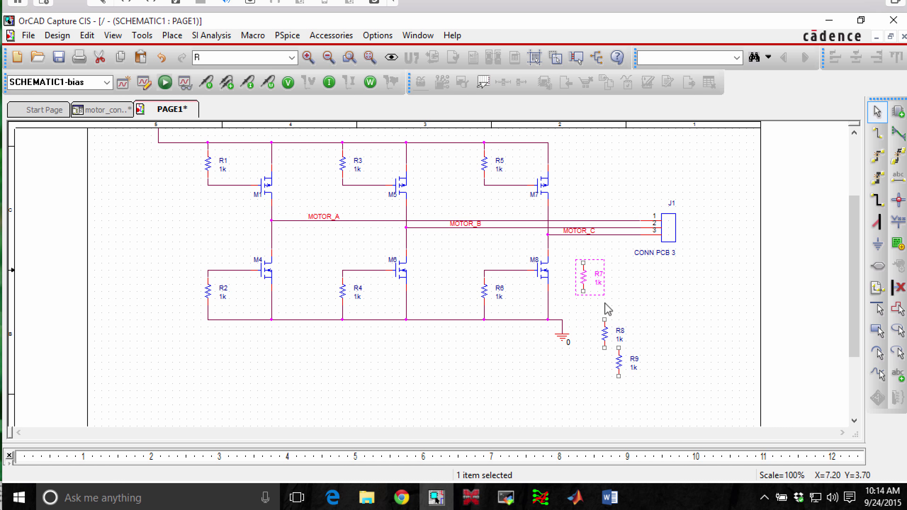
pyautogui.moveTo(609, 336); pyautogui.dragTo(597, 304)
pyautogui.moveTo(622, 363); pyautogui.dragTo(623, 338)
# - Wire the upper ends of R7, R8 and R9 to the MOTOR_A, MOTOR_B and MOTOR_C nets respectively
pyautogui.press('w')
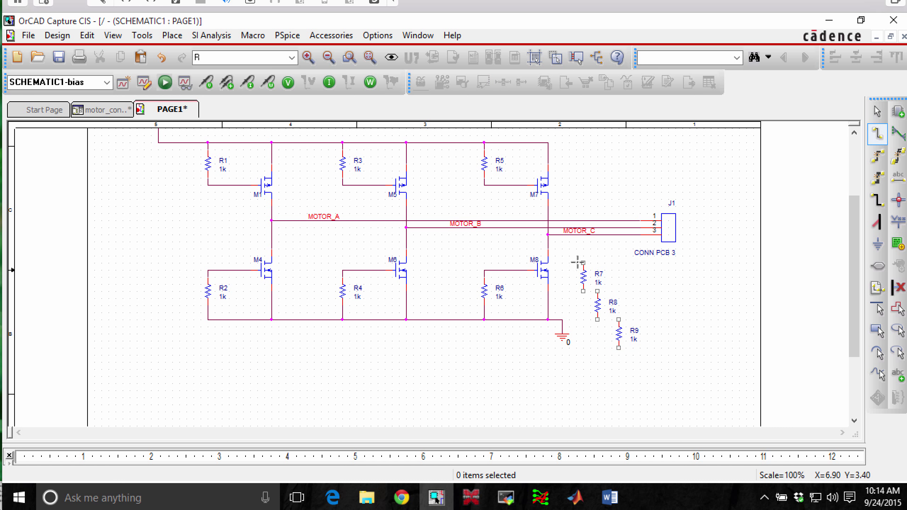
pyautogui.click(577, 220)
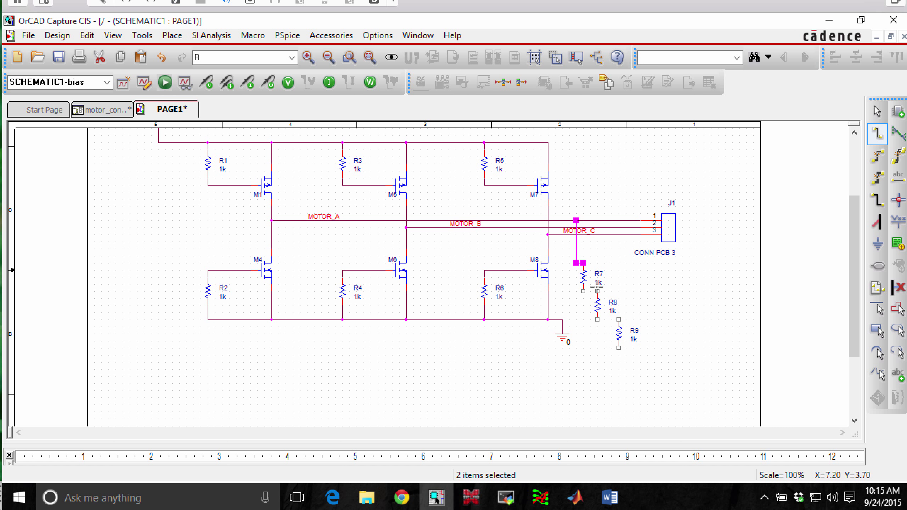
pyautogui.click(597, 291)
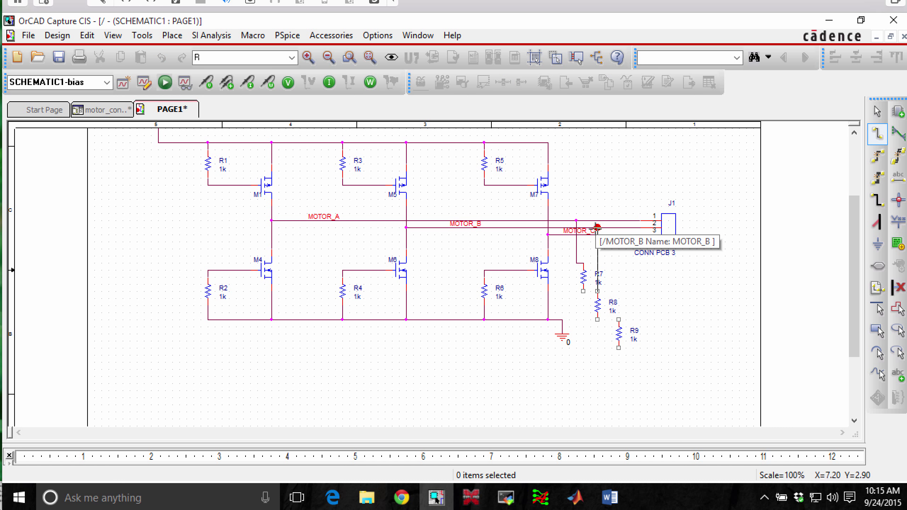
pyautogui.click(597, 226)
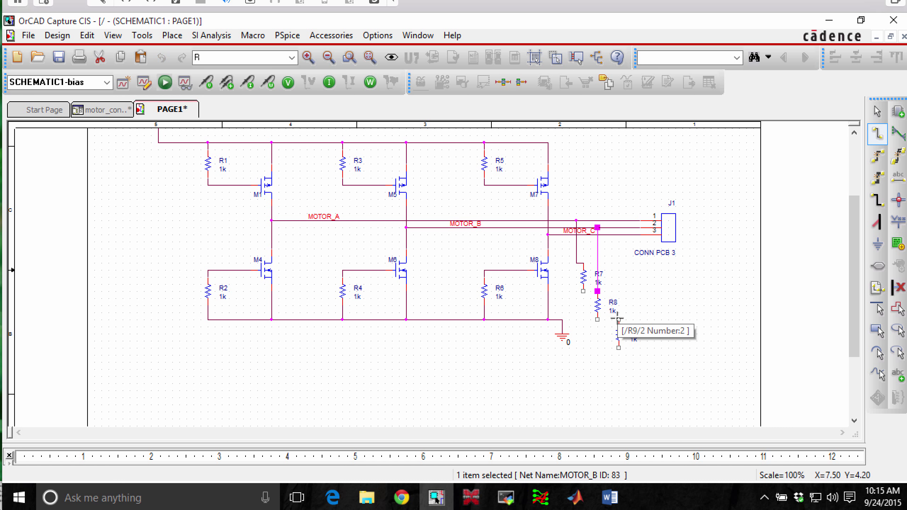
pyautogui.click(619, 319)
pyautogui.click(619, 235)
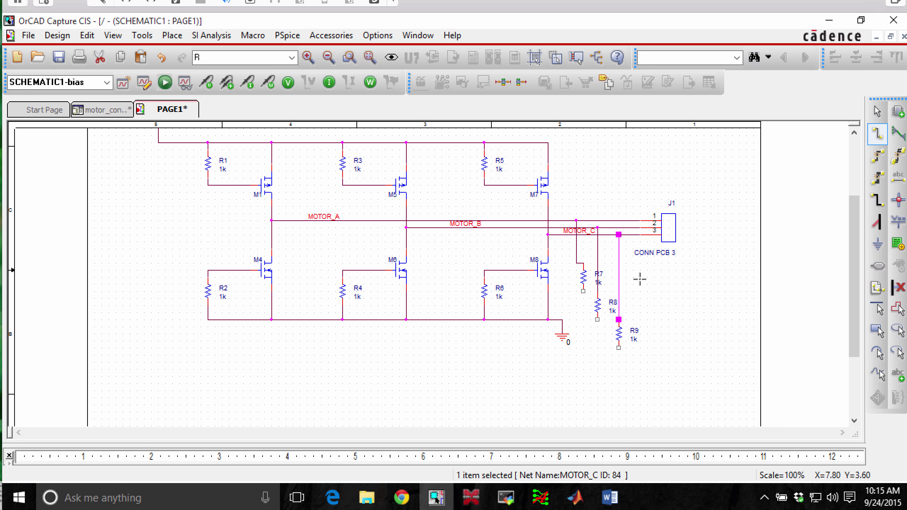
# - Wire the lower ends of R7, R8 and R9 together into one common node
pyautogui.click(584, 292)
pyautogui.click(583, 320)
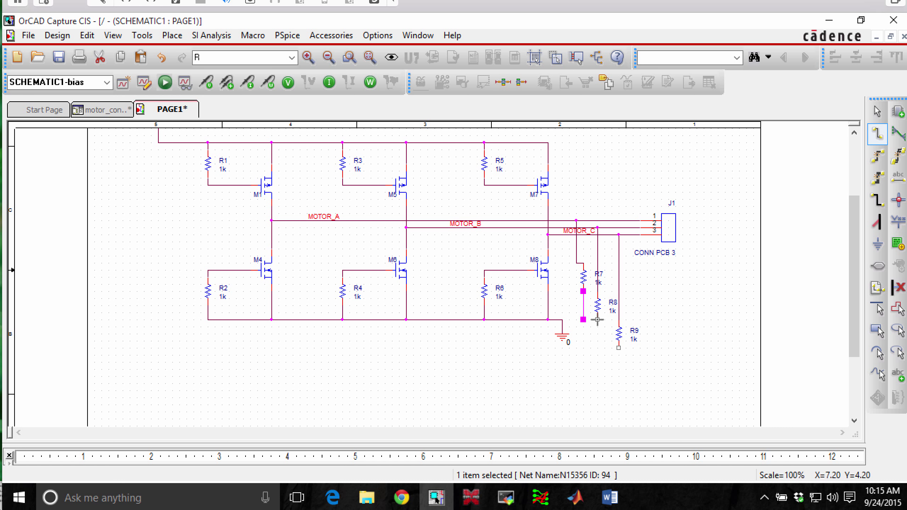
pyautogui.click(597, 319)
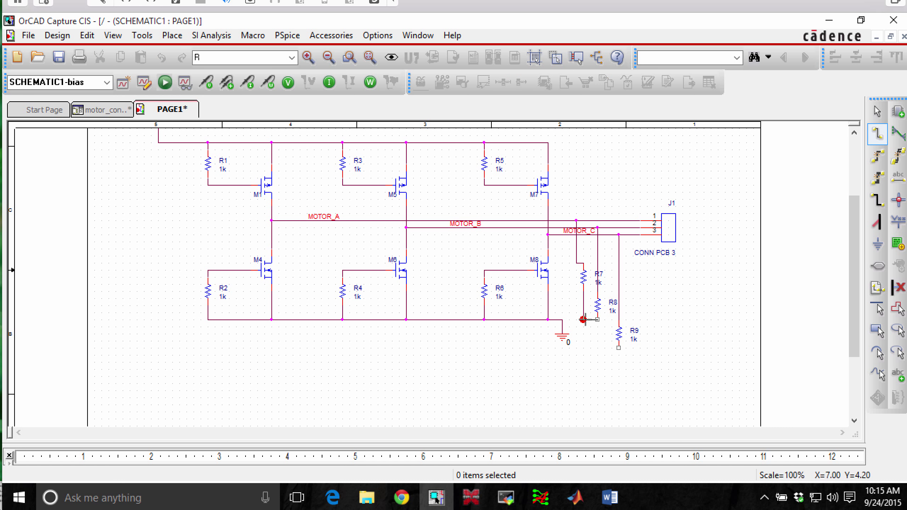
pyautogui.click(583, 320)
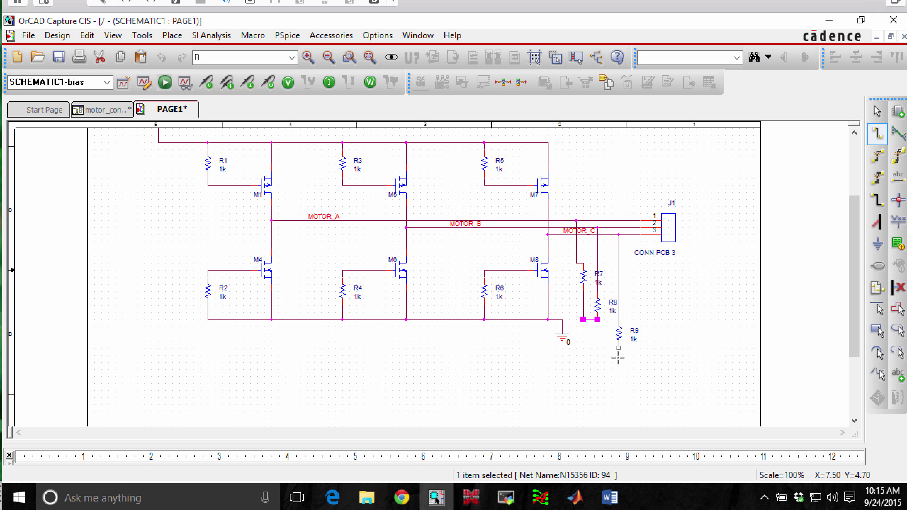
pyautogui.click(619, 348)
pyautogui.click(618, 362)
pyautogui.click(611, 362)
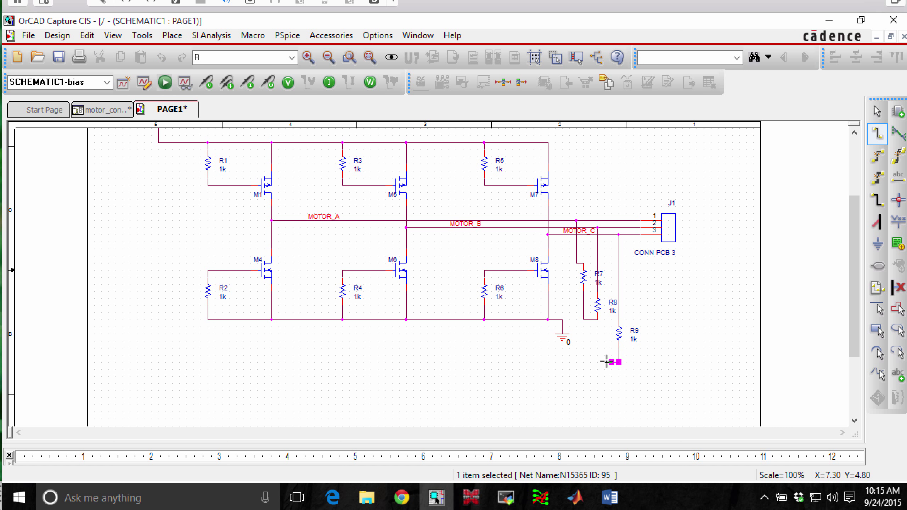
pyautogui.click(598, 322)
pyautogui.press('Escape')
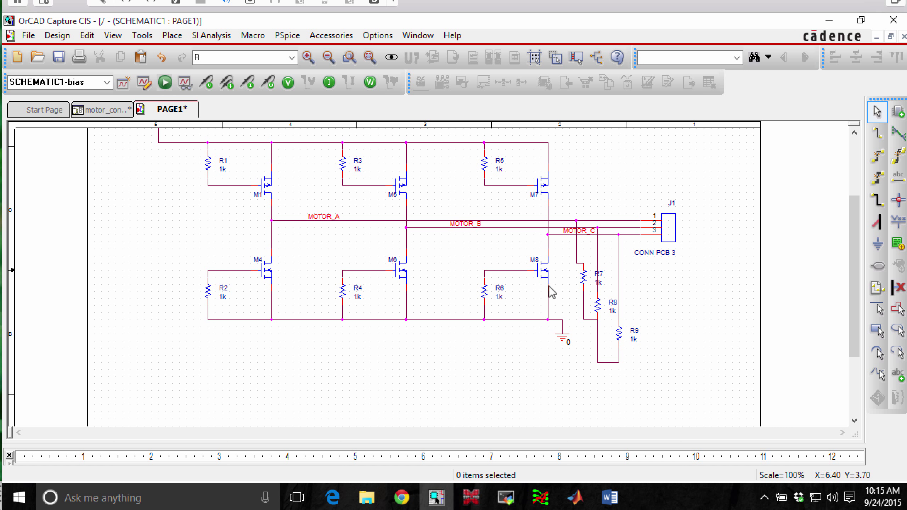
# - Align R7 under its MOTOR_A junction and shift R8 and R9 outward to space the three resistors apart
pyautogui.moveTo(585, 278); pyautogui.dragTo(575, 277)
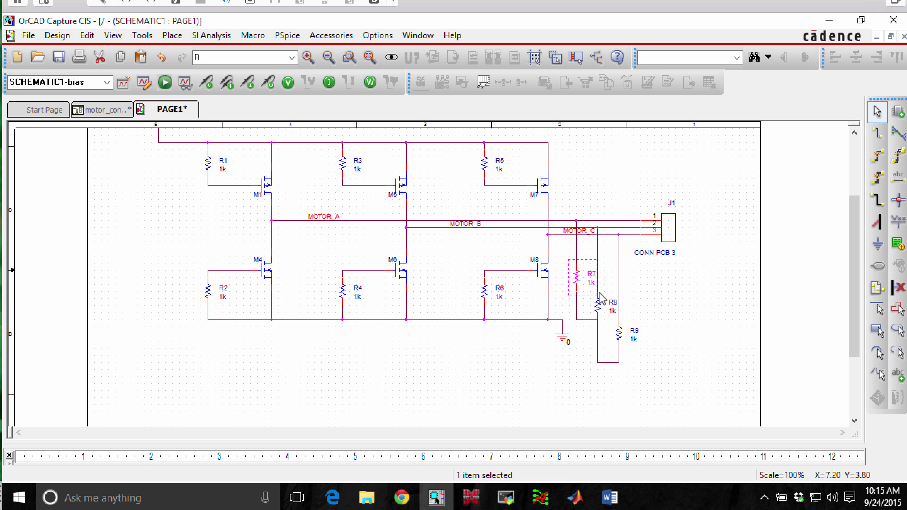
pyautogui.click(620, 335)
pyautogui.moveTo(620, 336); pyautogui.dragTo(605, 306)
pyautogui.click(615, 354)
pyautogui.click(630, 341)
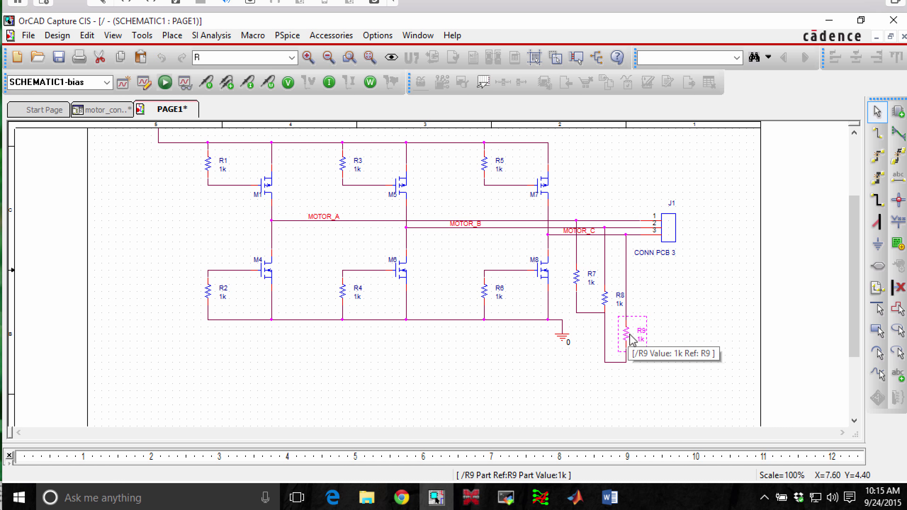
pyautogui.moveTo(630, 341); pyautogui.dragTo(637, 342)
pyautogui.click(630, 386)
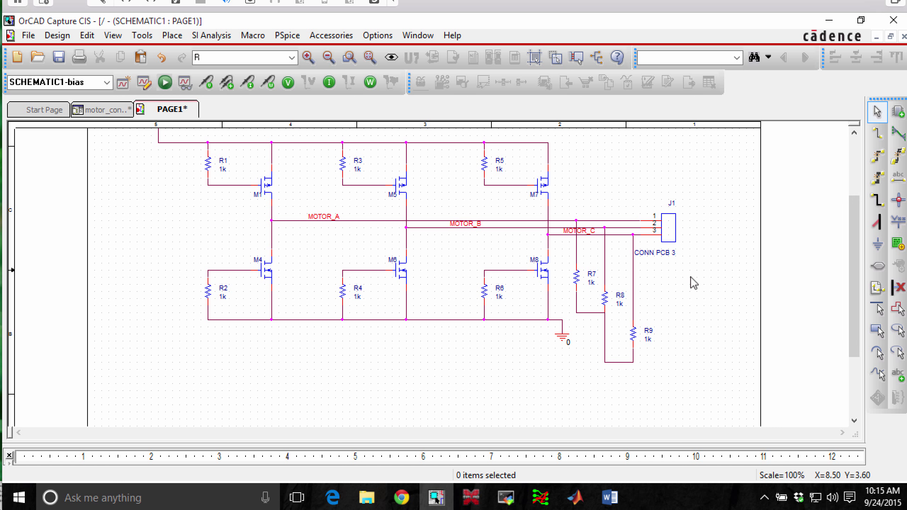
# - Search the part libraries for connectors matching conn*4
pyautogui.press('p')
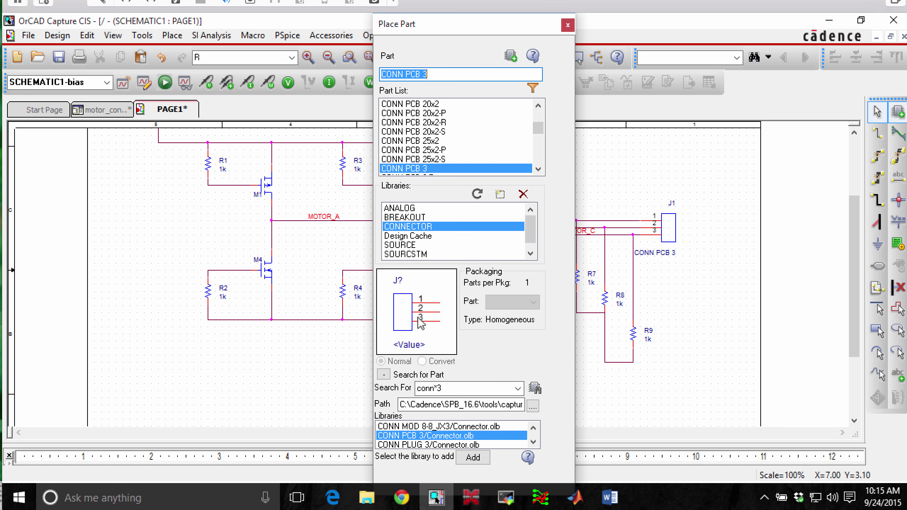
pyautogui.click(452, 388)
pyautogui.click(453, 388)
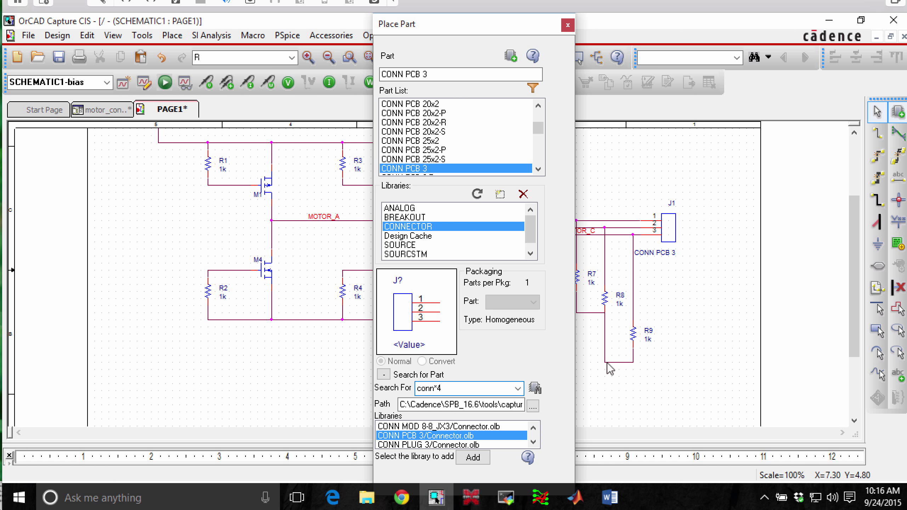
pyautogui.click(535, 389)
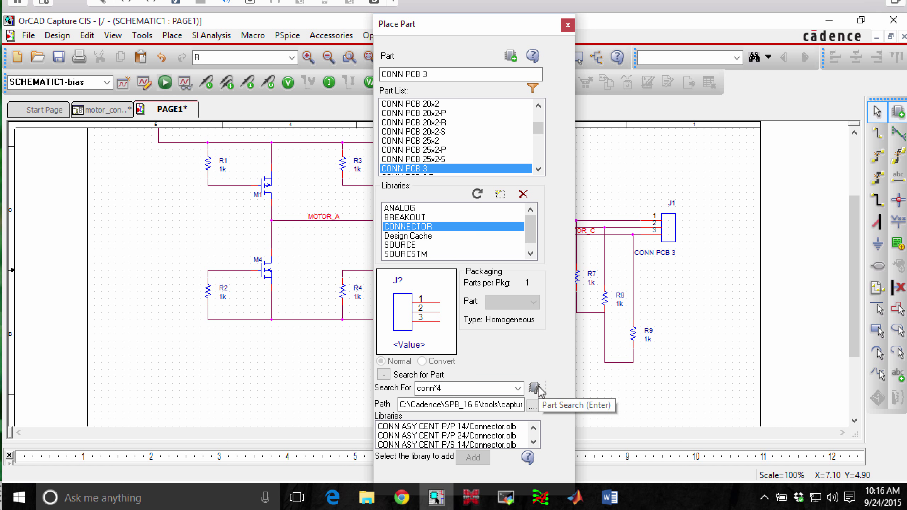
# - Look through the matching library parts for a four-pin PCB connector
pyautogui.click(534, 442)
pyautogui.click(534, 442)
pyautogui.click(533, 442)
pyautogui.click(534, 442)
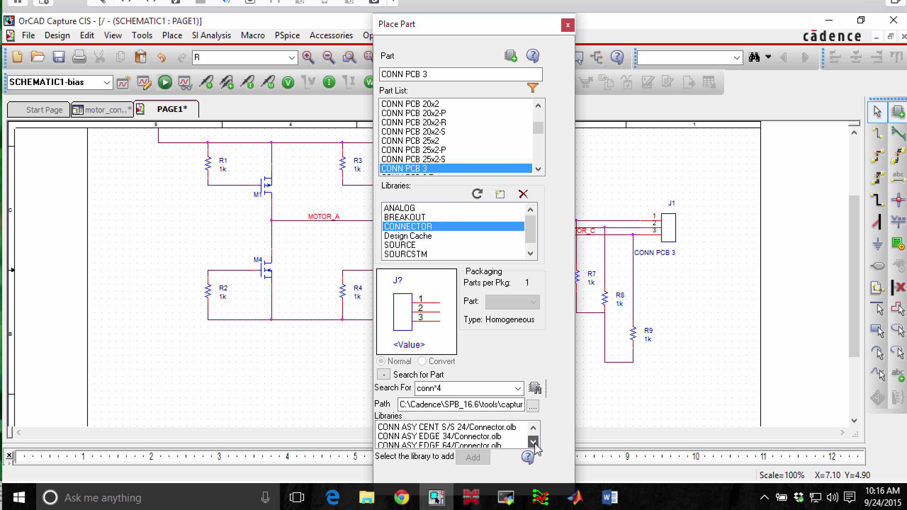
pyautogui.click(533, 443)
pyautogui.click(533, 442)
pyautogui.click(533, 442)
pyautogui.click(534, 443)
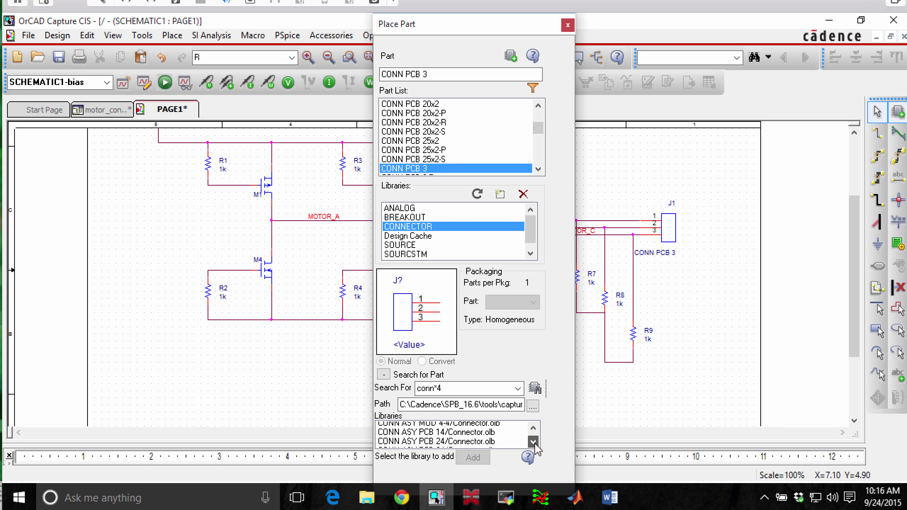
pyautogui.click(534, 442)
pyautogui.click(534, 442)
pyautogui.click(534, 442)
pyautogui.click(534, 442)
pyautogui.click(534, 442)
pyautogui.click(534, 442)
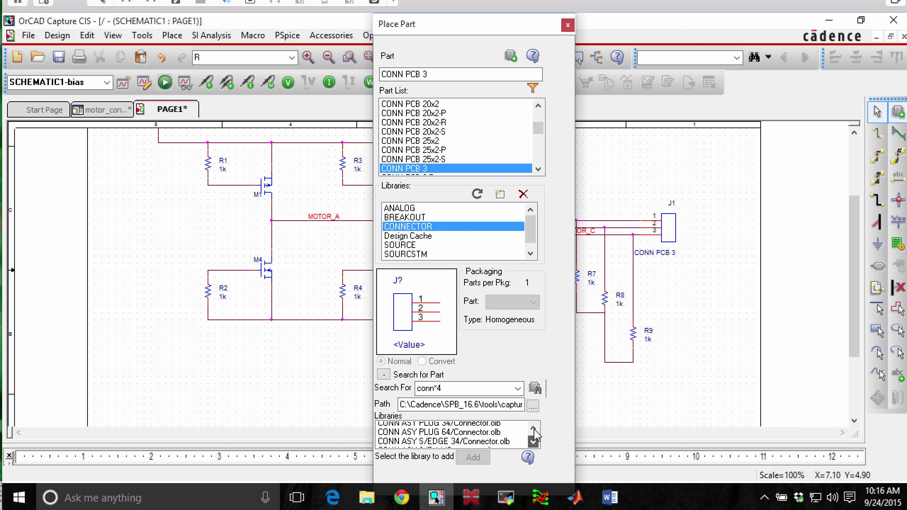
pyautogui.click(535, 429)
pyautogui.click(533, 428)
pyautogui.click(534, 428)
pyautogui.click(534, 428)
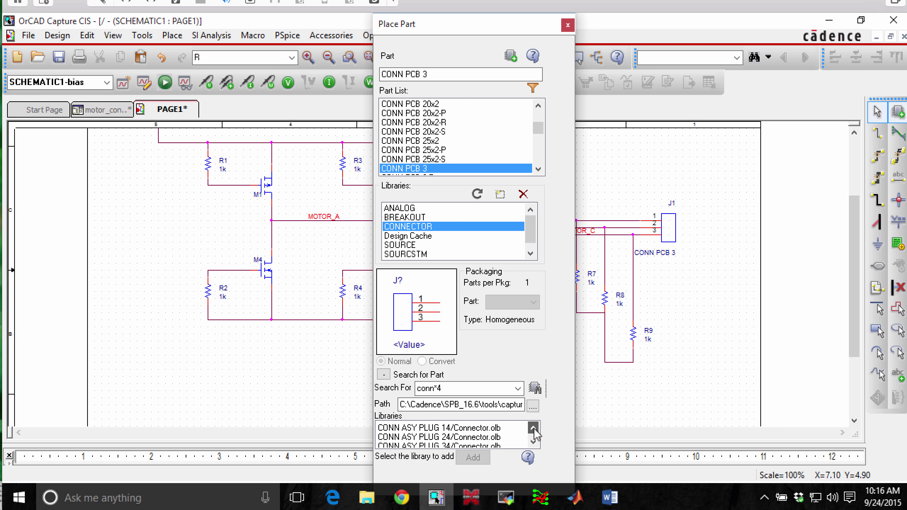
pyautogui.click(533, 428)
pyautogui.click(534, 429)
pyautogui.click(533, 428)
pyautogui.click(534, 428)
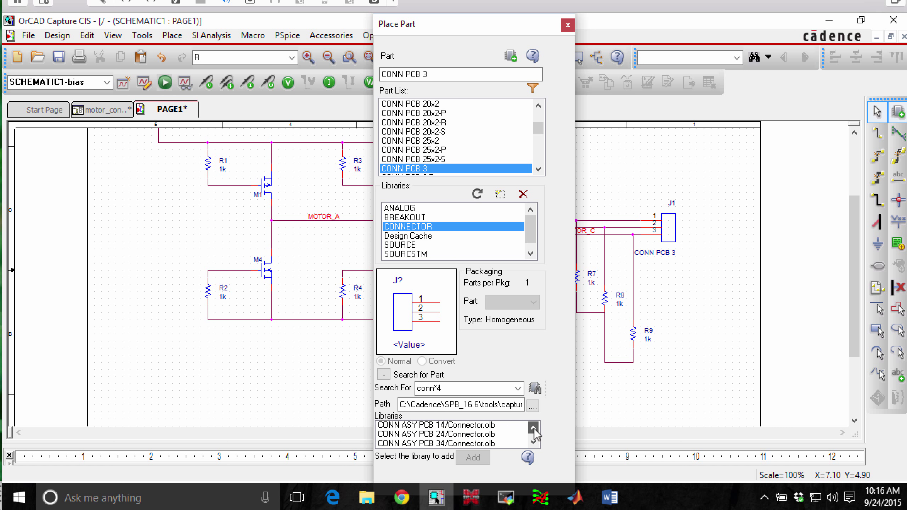
pyautogui.click(534, 428)
pyautogui.click(534, 429)
# - Refine the library part search to conn asy pcb 4
pyautogui.doubleClick(456, 389)
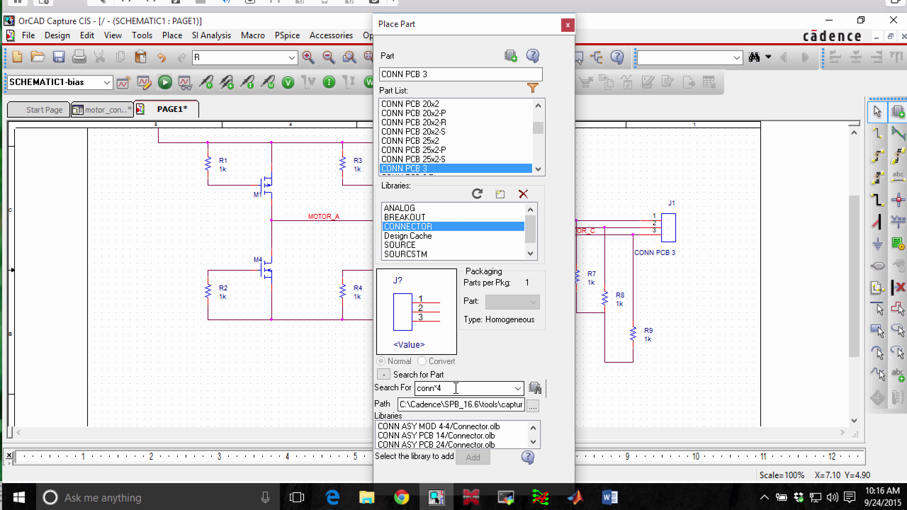
pyautogui.press('Left')
pyautogui.press('Left')
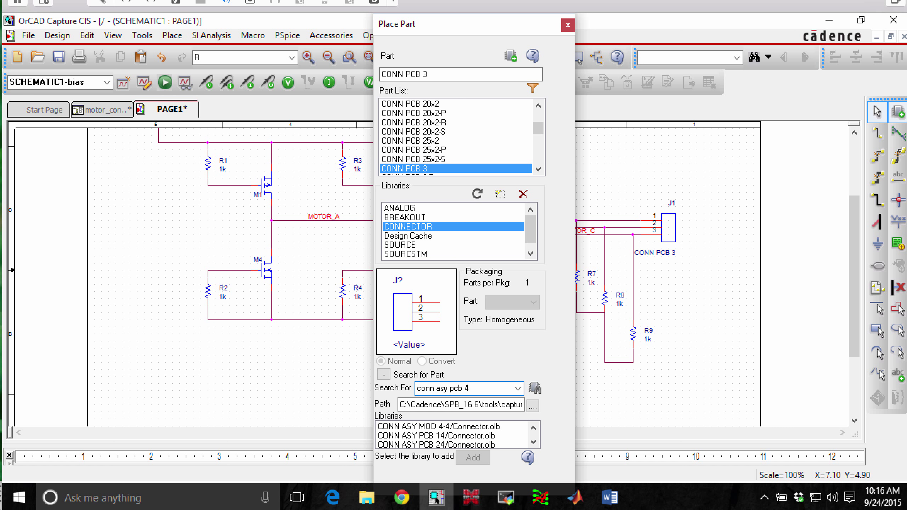
pyautogui.press('Return')
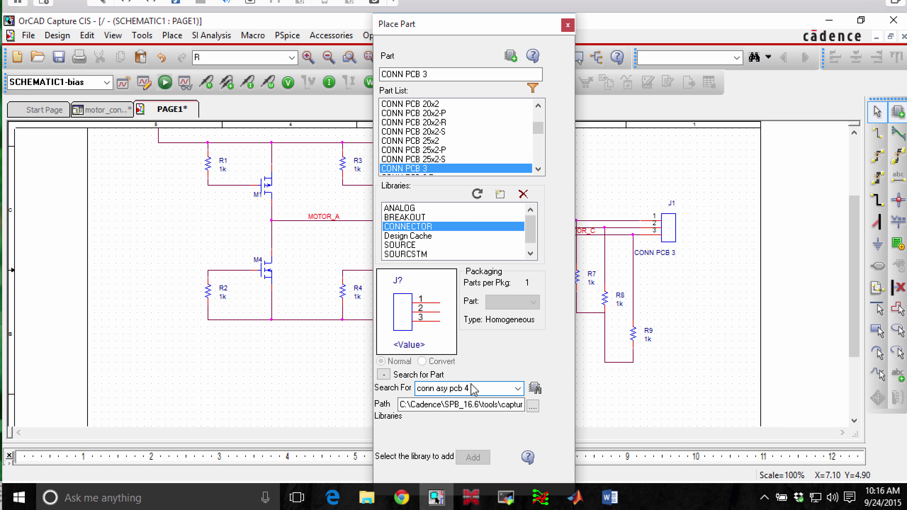
# - Place a CONN PCB 4 connector from the CONNECTOR library in the free area below J1, beside R9
pyautogui.click(581, 285)
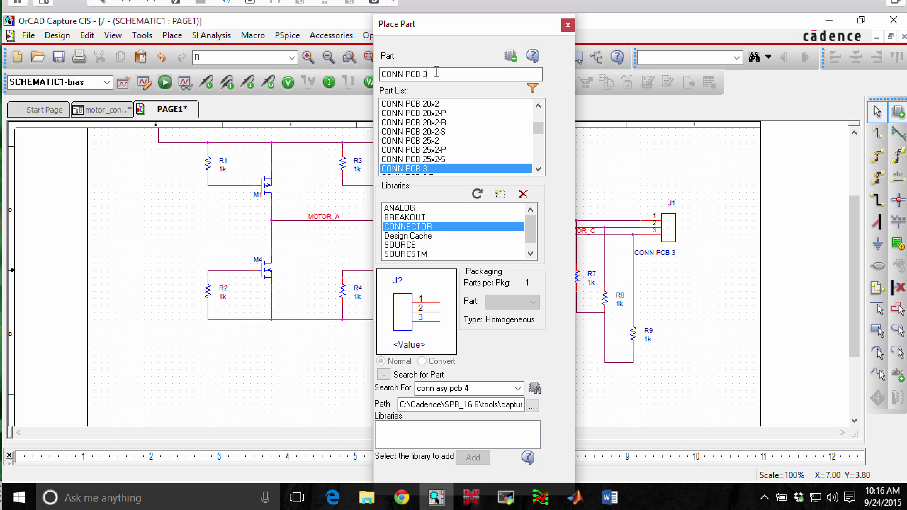
pyautogui.press('BackSpace')
pyautogui.write('4')
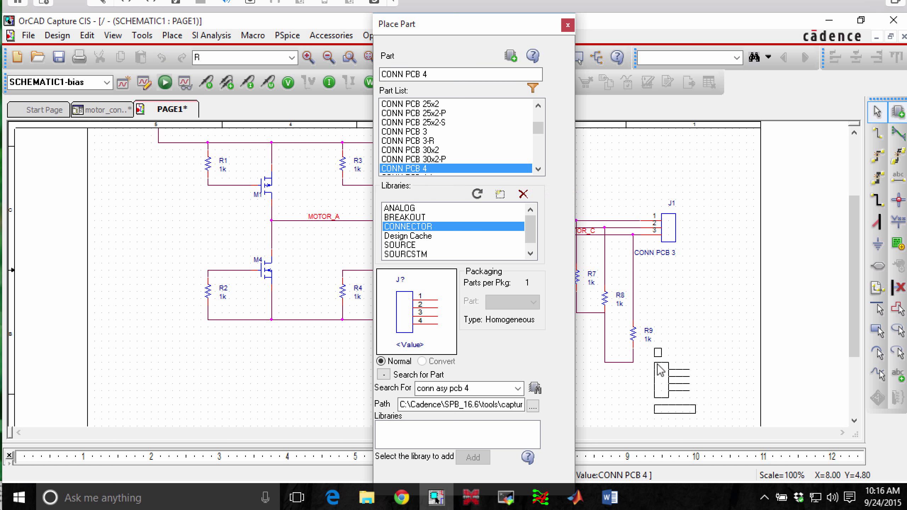
pyautogui.click(652, 396)
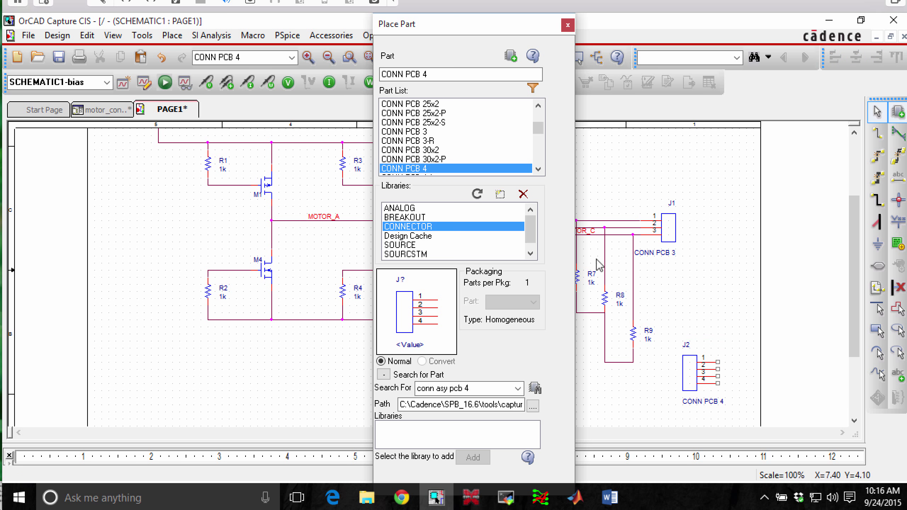
pyautogui.click(567, 25)
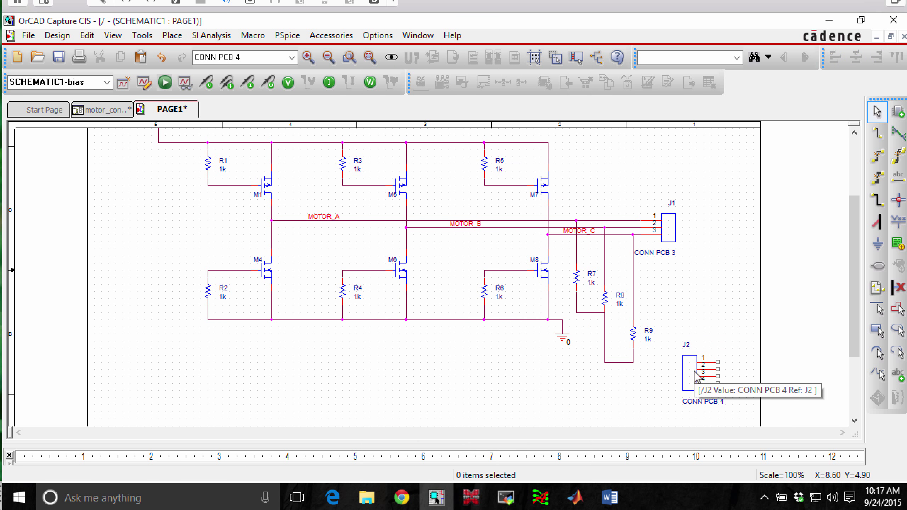
# - Mirror the four-pin connector J2 horizontally and move it up to just below J1
pyautogui.rightClick(712, 367)
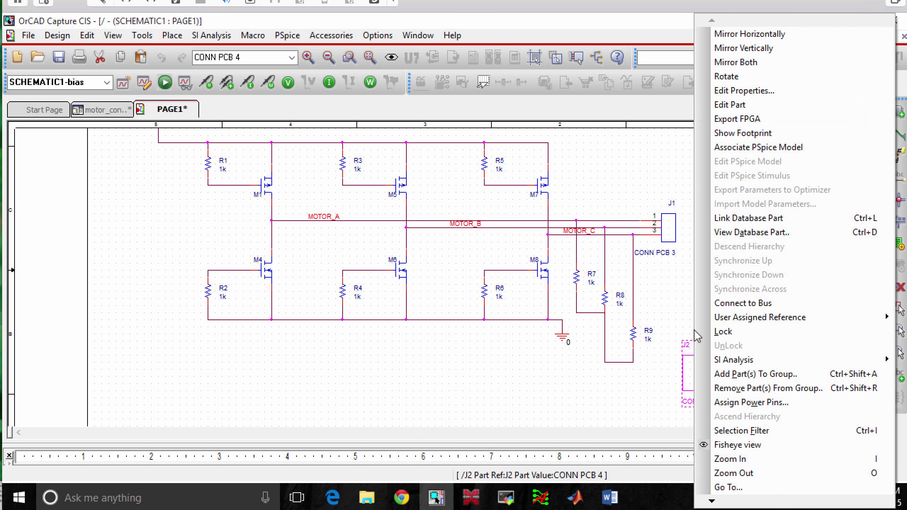
pyautogui.click(722, 34)
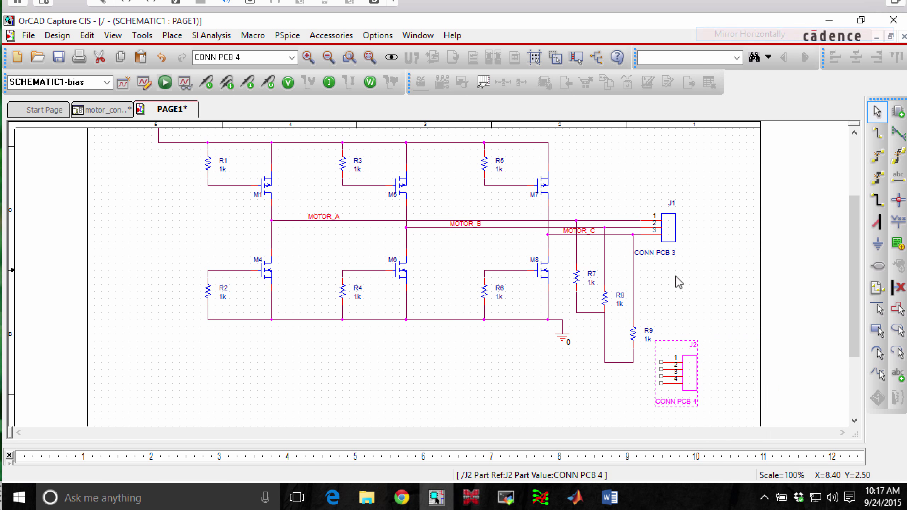
pyautogui.click(687, 294)
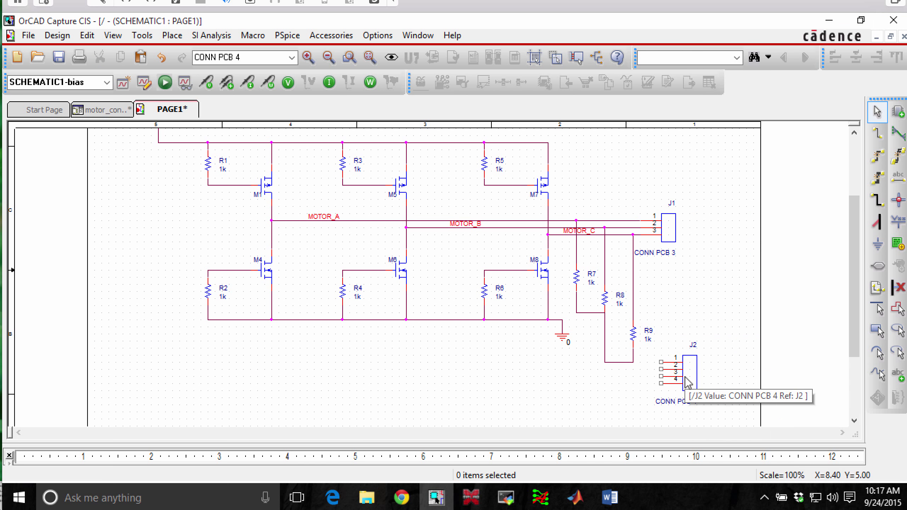
pyautogui.moveTo(687, 382); pyautogui.dragTo(699, 303)
# - Wire J2 pins 1, 2 and 3 to the MOTOR_A, MOTOR_B and MOTOR_C wires above R7, R8 and R9
pyautogui.press('w')
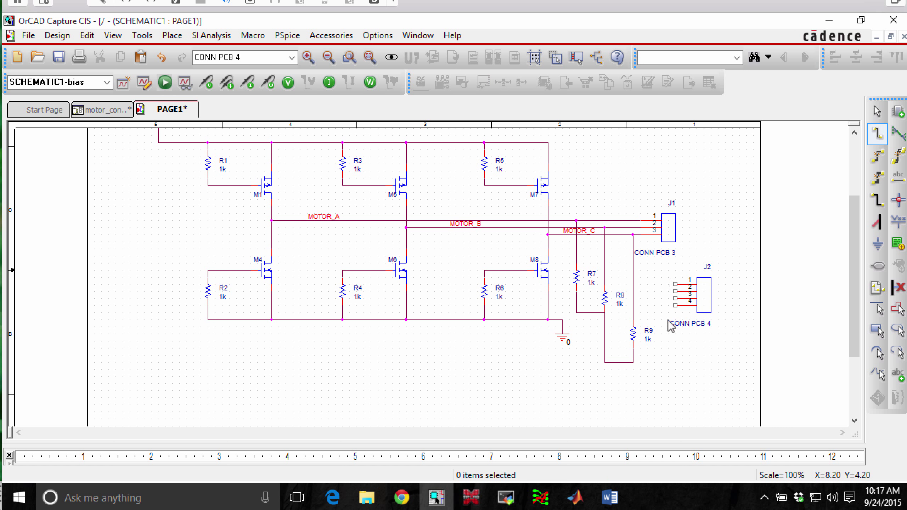
pyautogui.click(674, 283)
pyautogui.click(650, 276)
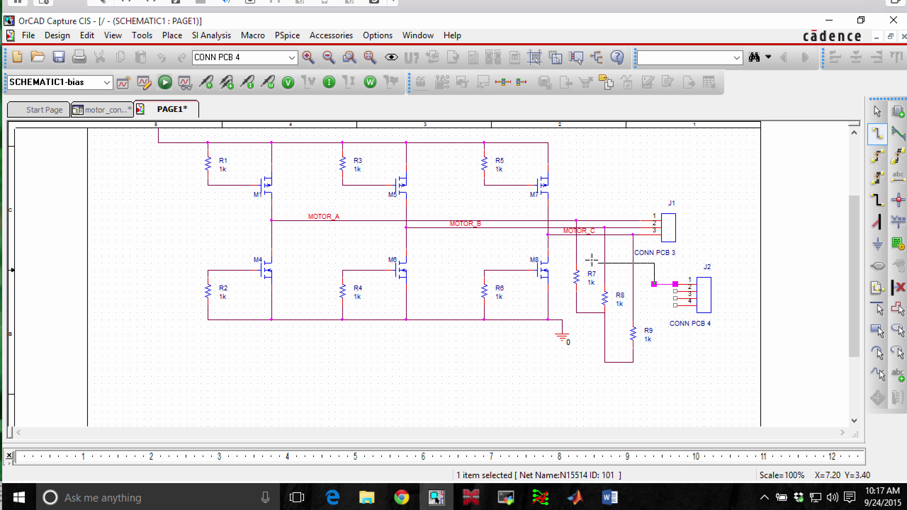
pyautogui.click(576, 256)
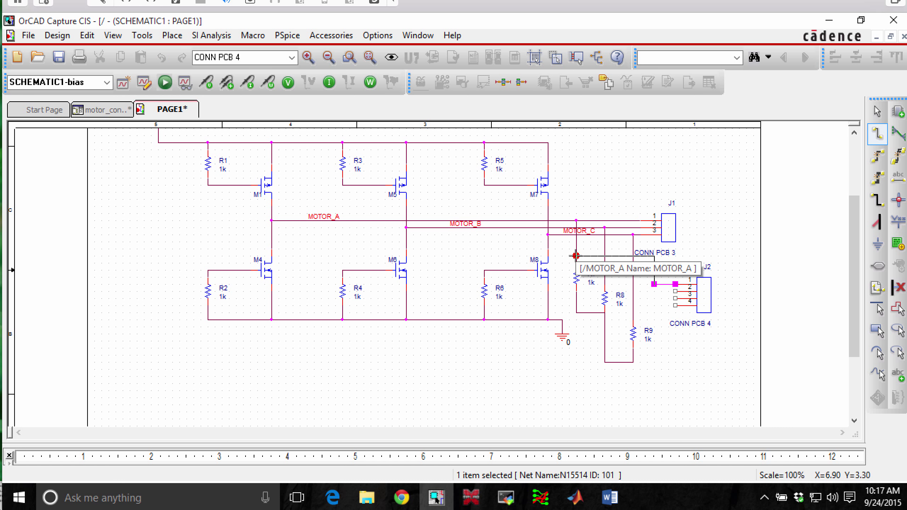
pyautogui.click(675, 291)
pyautogui.click(647, 292)
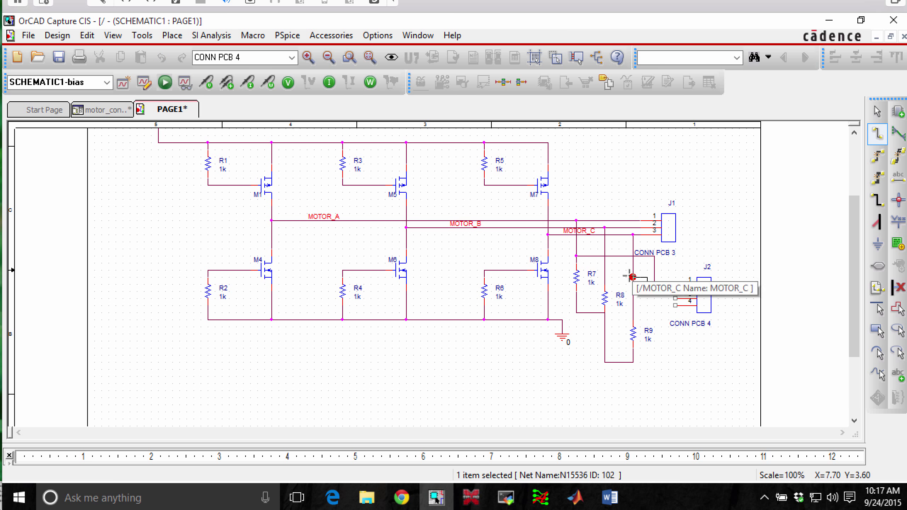
pyautogui.click(604, 270)
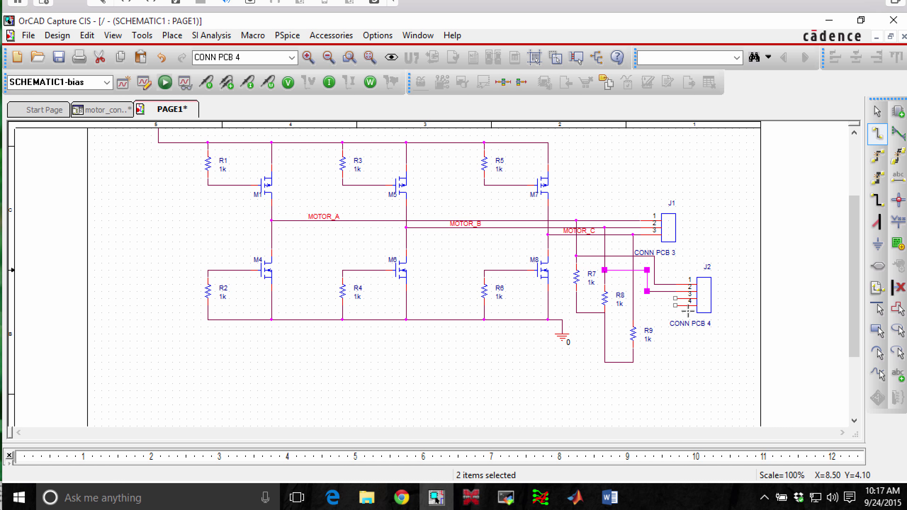
pyautogui.click(675, 300)
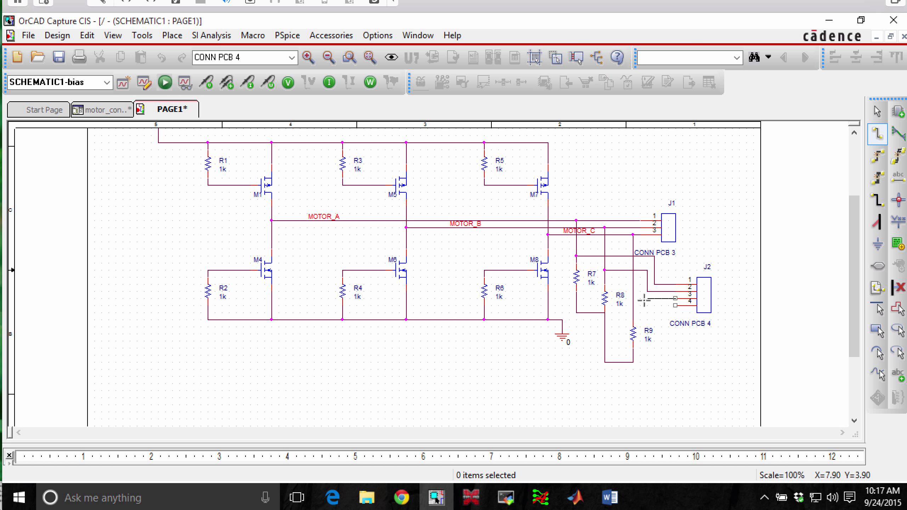
pyautogui.click(633, 299)
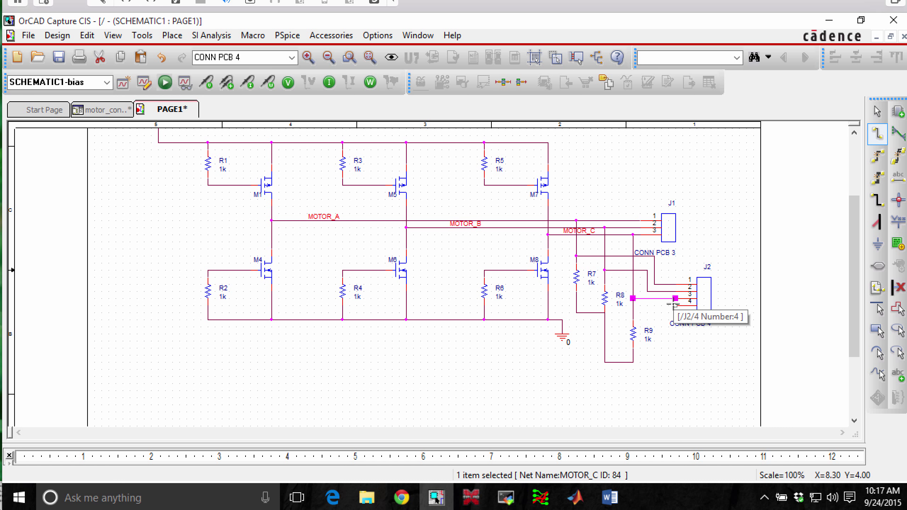
# - Wire J2 pin 4 to the common node at the lower end of R9
pyautogui.click(675, 305)
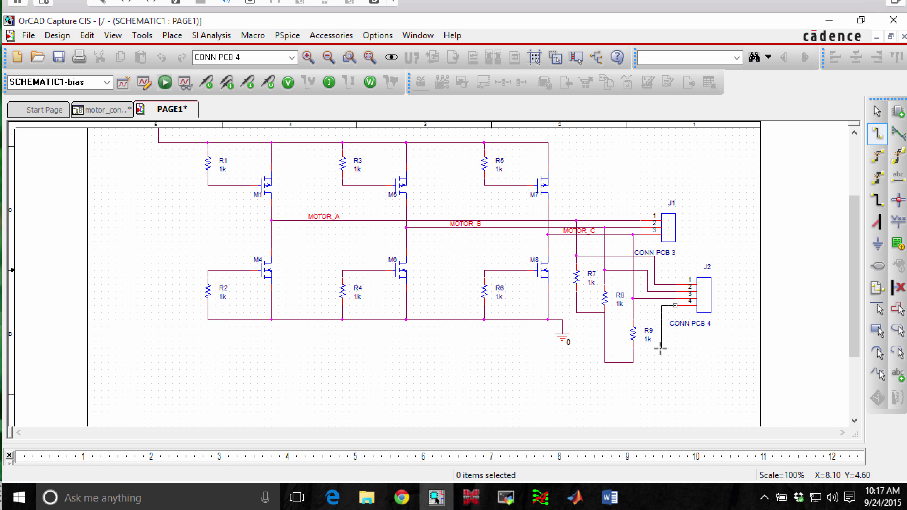
pyautogui.click(661, 363)
pyautogui.click(632, 362)
pyautogui.press('Escape')
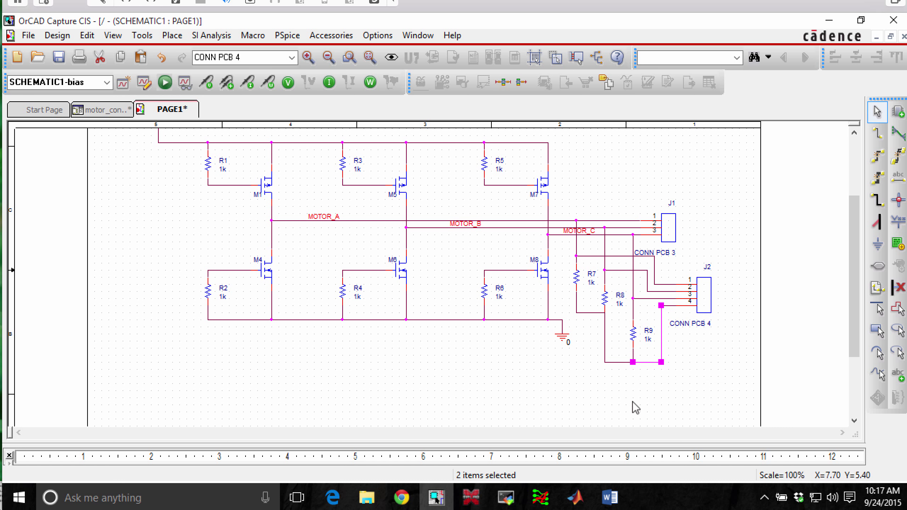
pyautogui.click(633, 402)
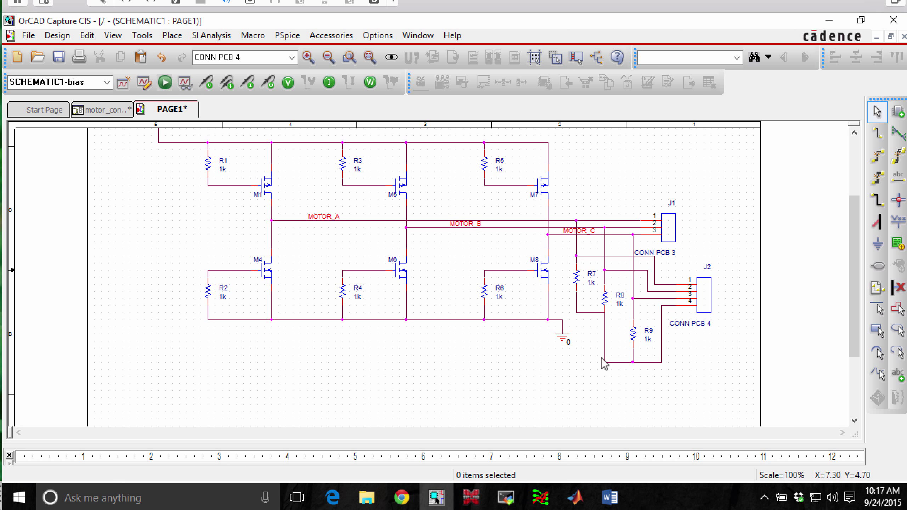
# - Place a CONN PCB 2 connector from the CONNECTOR library above J1
pyautogui.scroll(3, 602, 362)
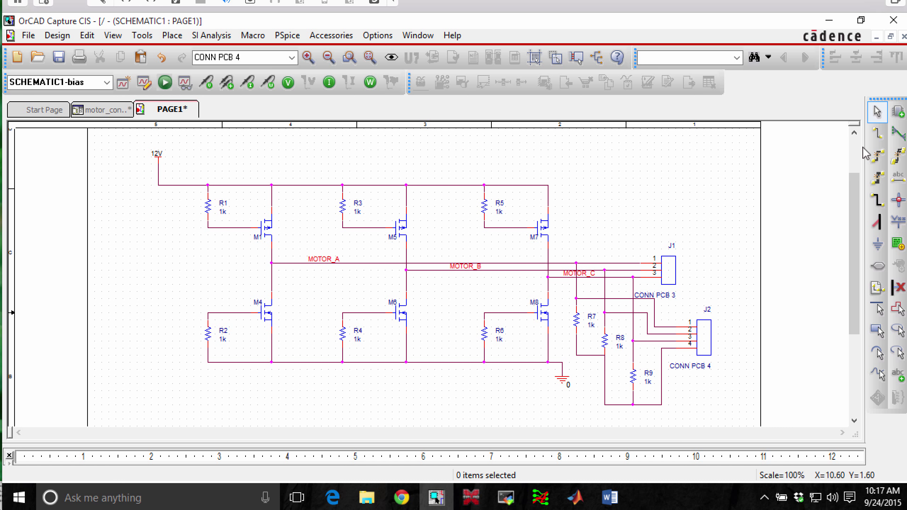
pyautogui.press('p')
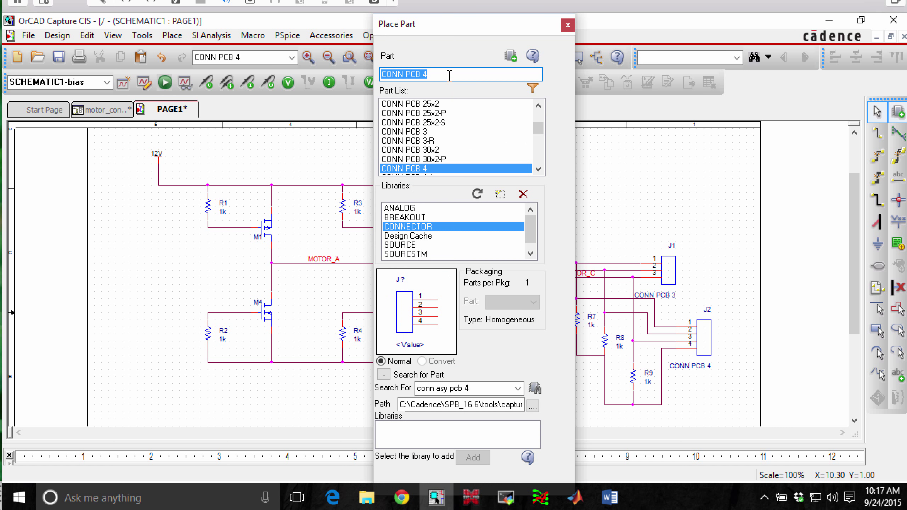
pyautogui.write('CONN PCB 2')
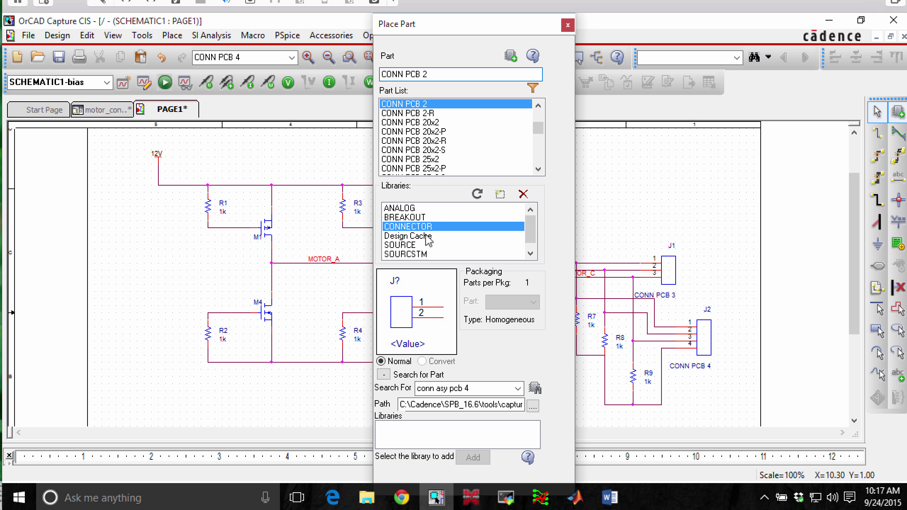
pyautogui.doubleClick(446, 103)
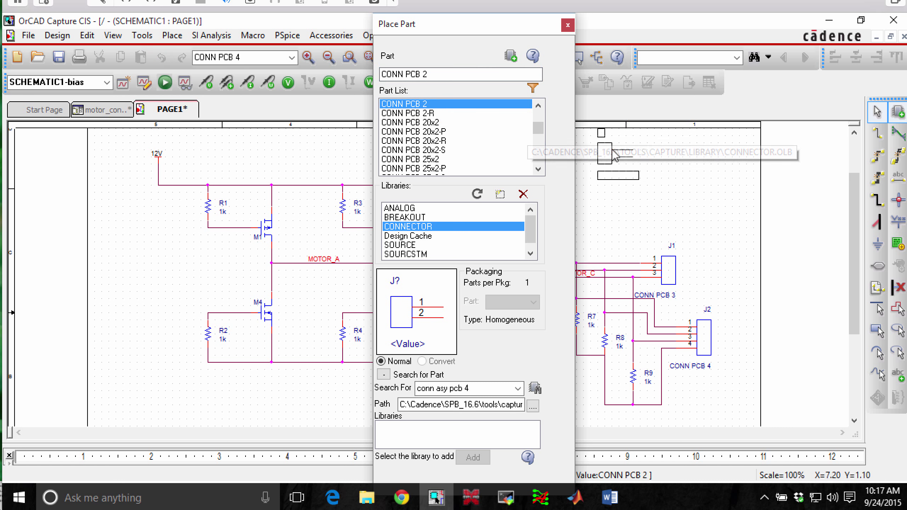
pyautogui.click(663, 171)
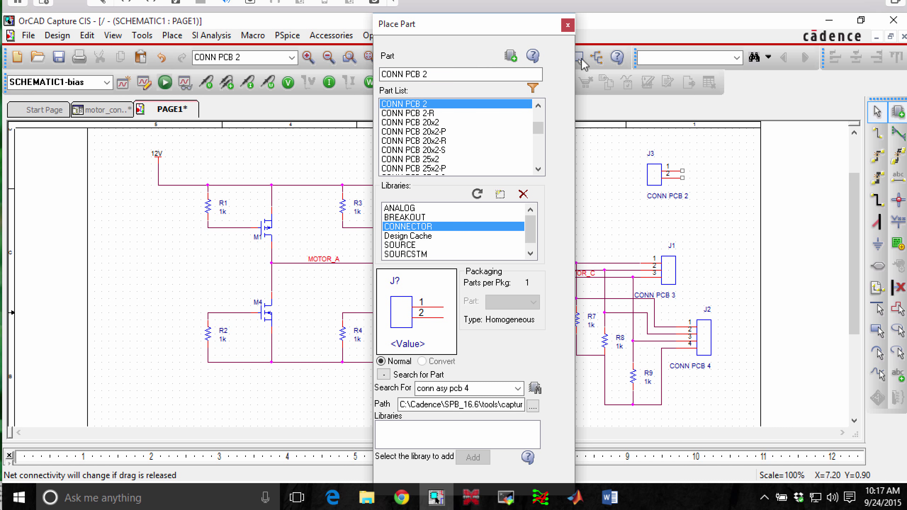
pyautogui.click(568, 26)
# - Mirror the two-pin connector J3 horizontally and move it slightly right so its pins face the circuit
pyautogui.click(656, 181)
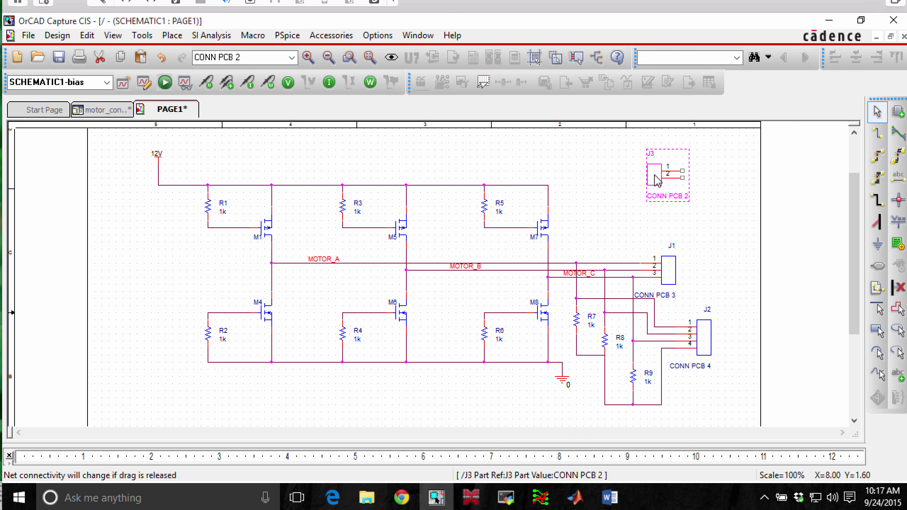
pyautogui.rightClick(656, 180)
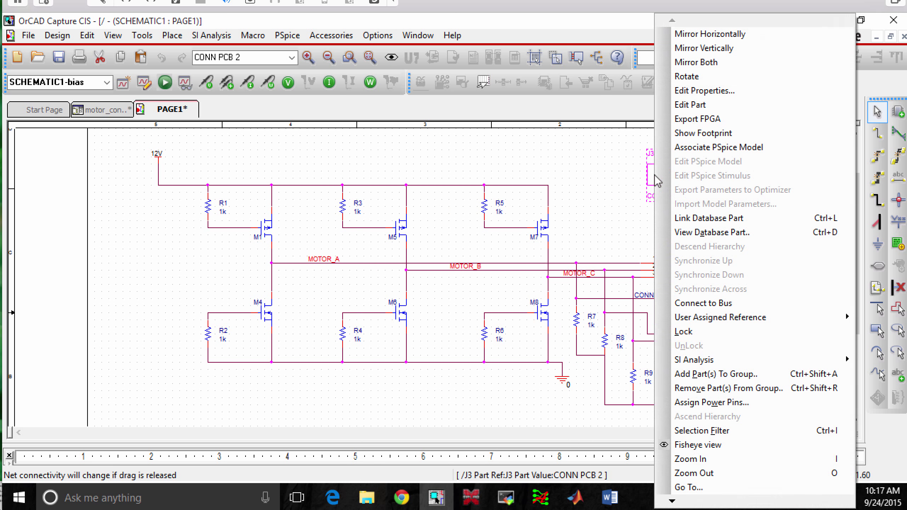
pyautogui.click(705, 34)
pyautogui.click(621, 170)
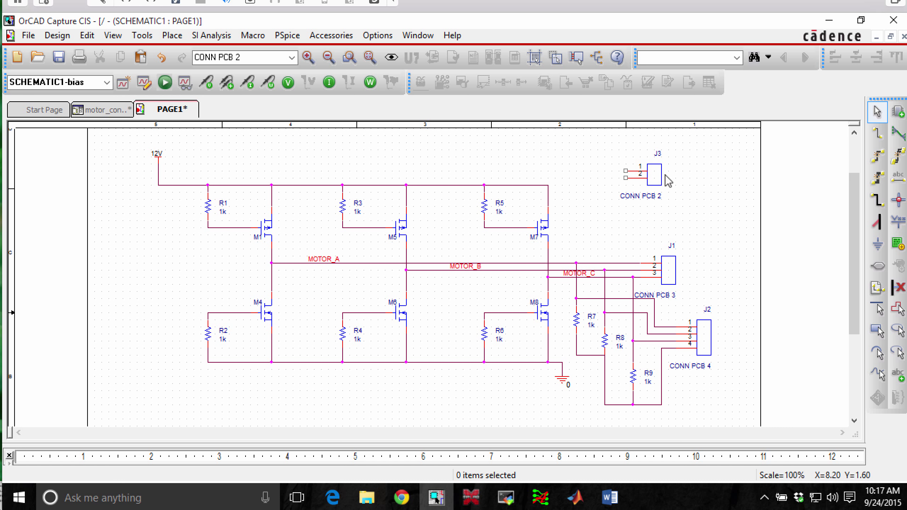
pyautogui.moveTo(666, 176); pyautogui.dragTo(697, 177)
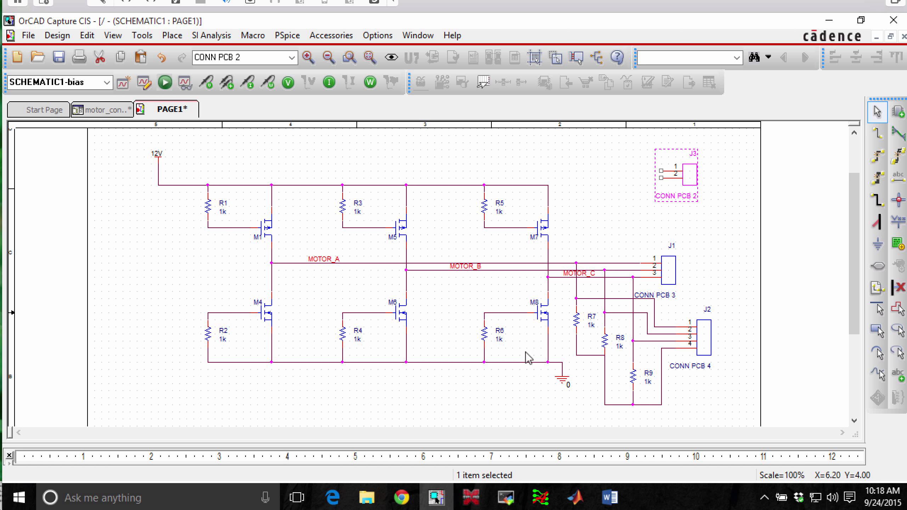
# - Place a 0 ground symbol from CAPSYM below and left of J3, and wire J3 pin 2 to it
pyautogui.click(877, 244)
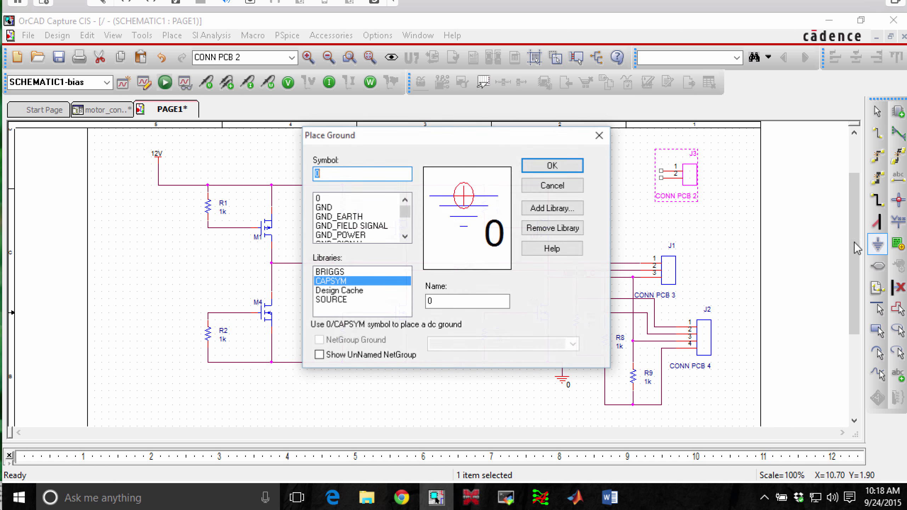
pyautogui.click(573, 167)
pyautogui.click(627, 201)
pyautogui.press('w')
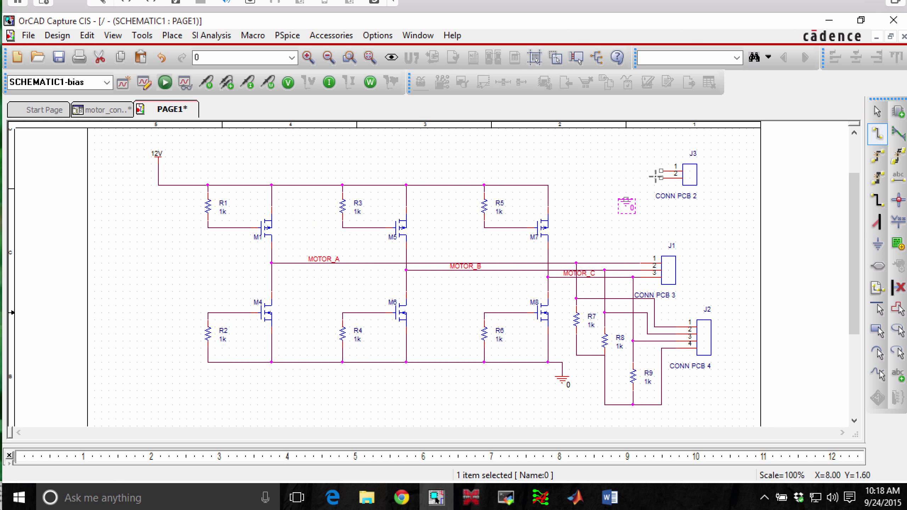
pyautogui.click(661, 178)
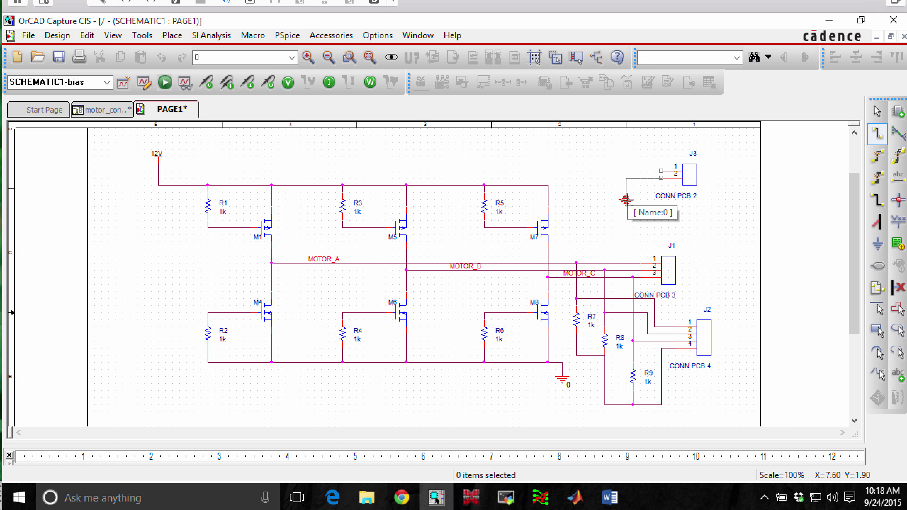
pyautogui.click(626, 200)
pyautogui.press('Escape')
pyautogui.click(698, 220)
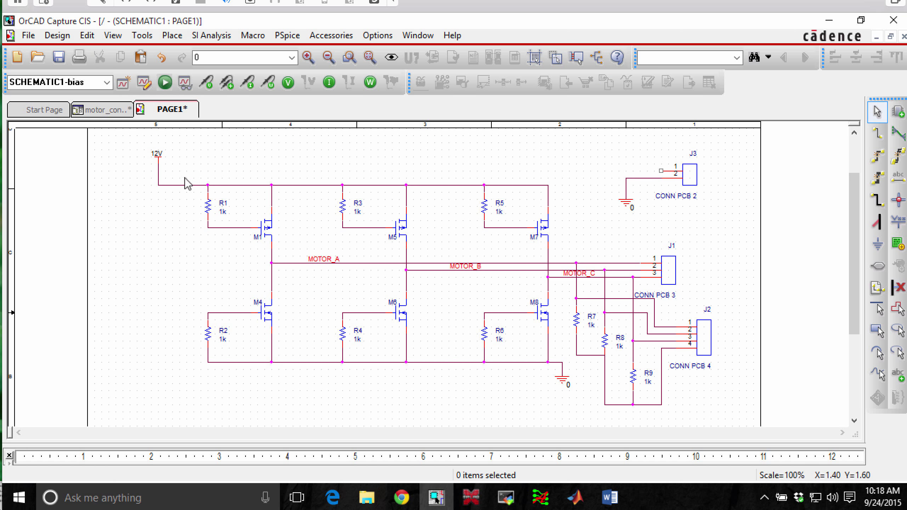
# - Copy the 12V power symbol to the upper left of J3 and wire it to J3 pin 1
pyautogui.click(160, 163)
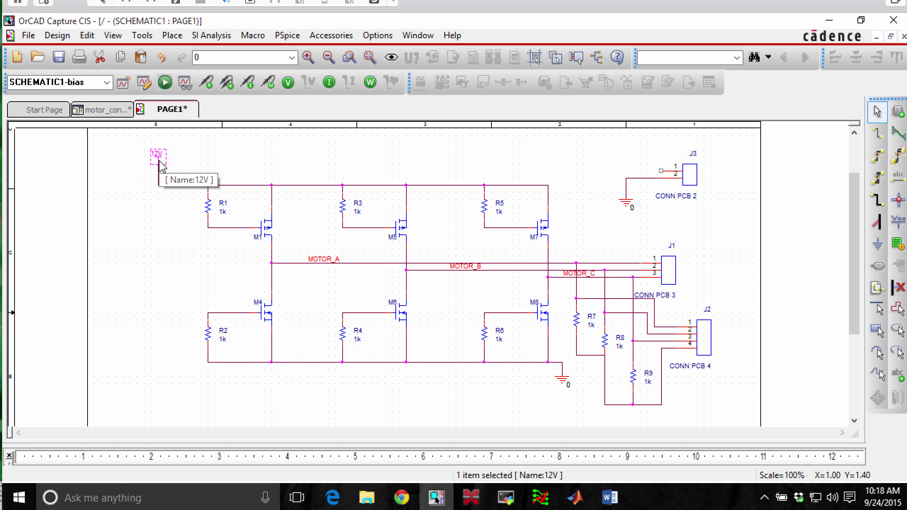
pyautogui.hotkey('ctrl', 'c')
pyautogui.hotkey('ctrl', 'v')
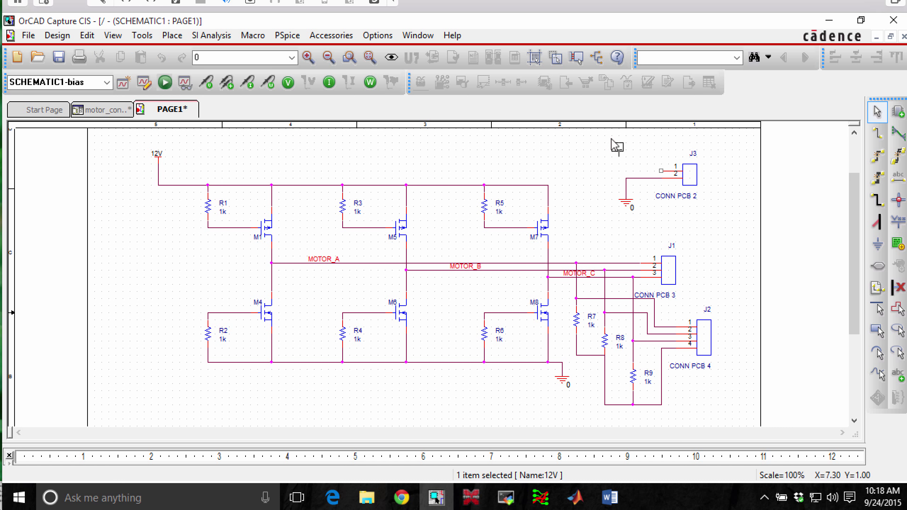
pyautogui.click(613, 143)
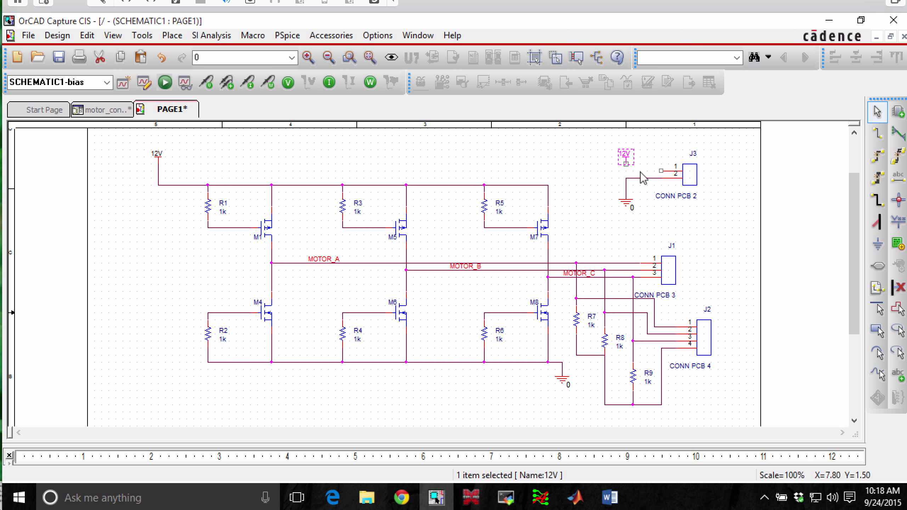
pyautogui.press('w')
pyautogui.click(660, 171)
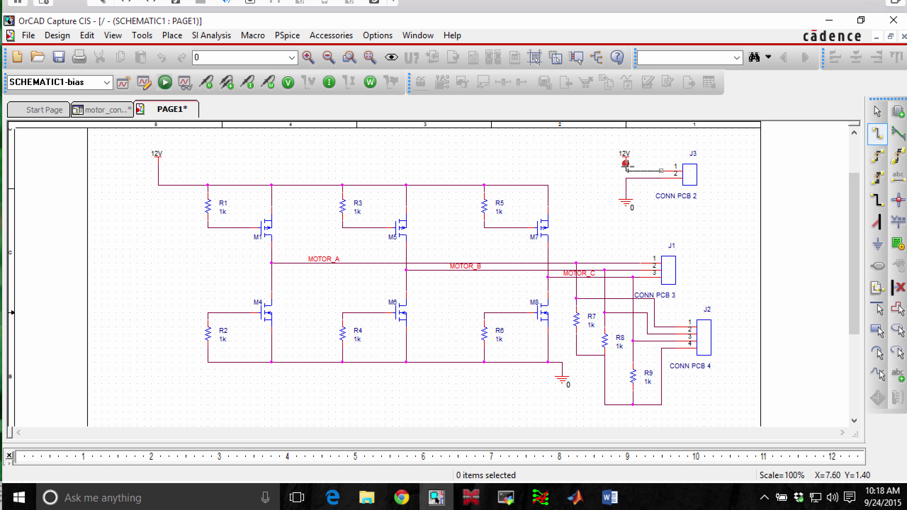
pyautogui.click(626, 165)
pyautogui.press('Escape')
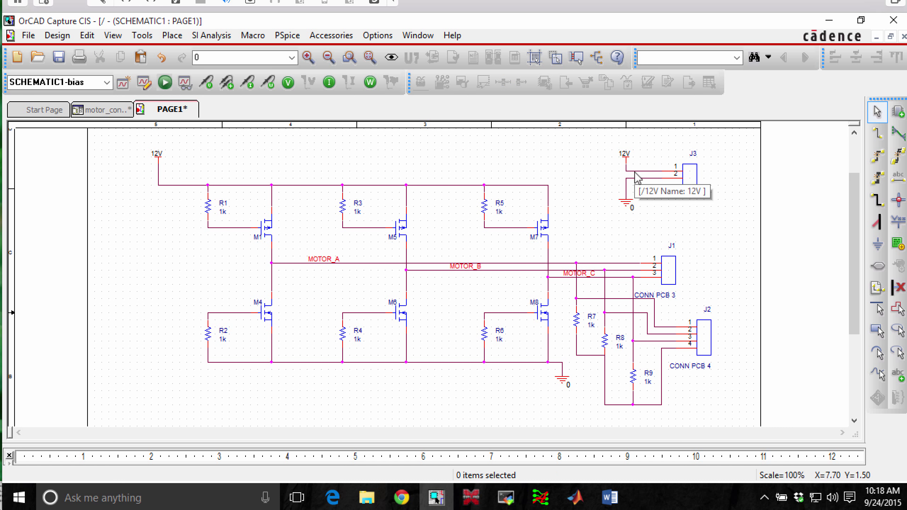
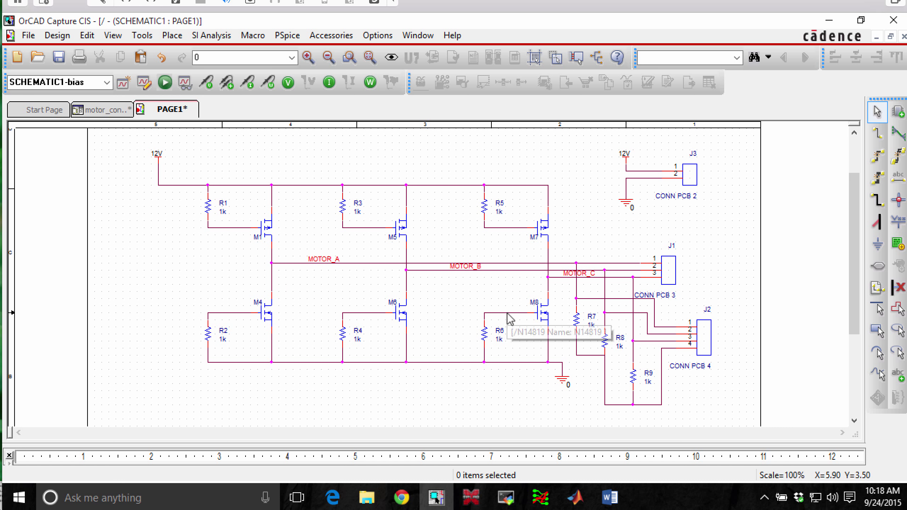
# - Paste two copies of the three-pin connector J1 left of the half-bridges, one above the other
pyautogui.click(671, 279)
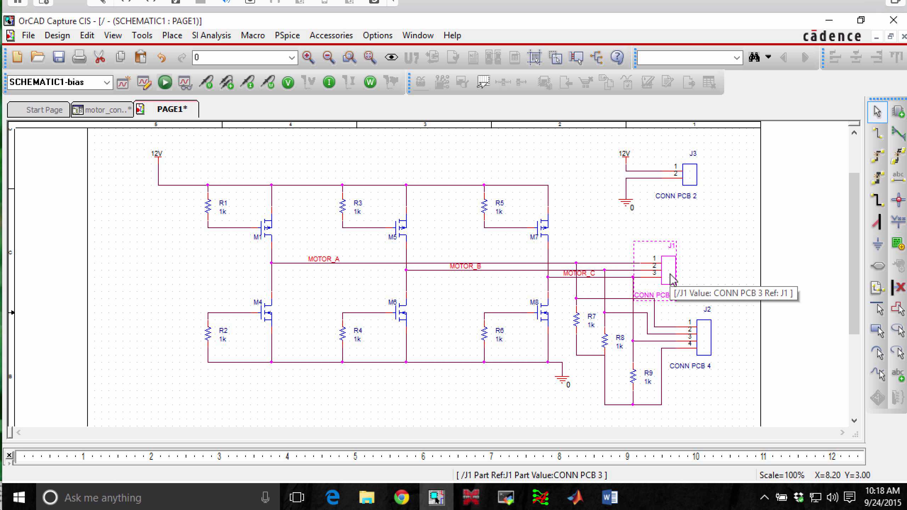
pyautogui.hotkey('ctrl', 'c')
pyautogui.hotkey('ctrl', 'v')
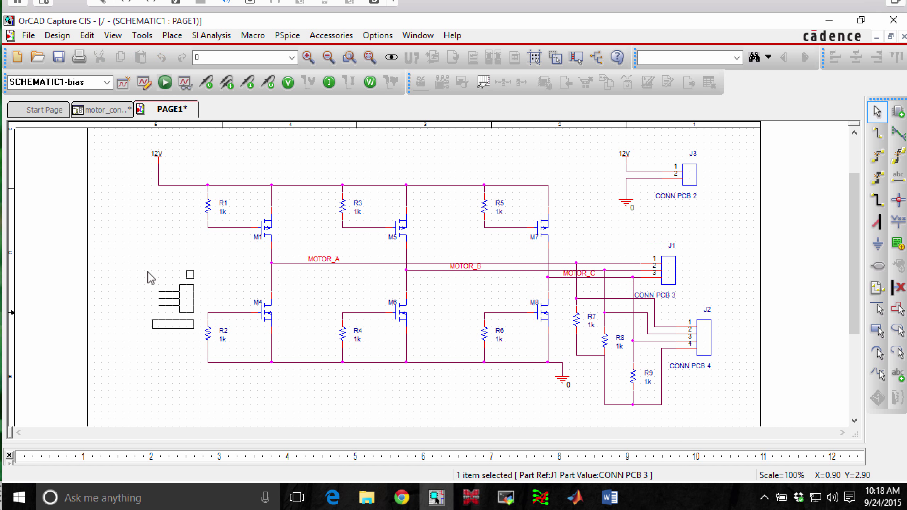
pyautogui.click(124, 299)
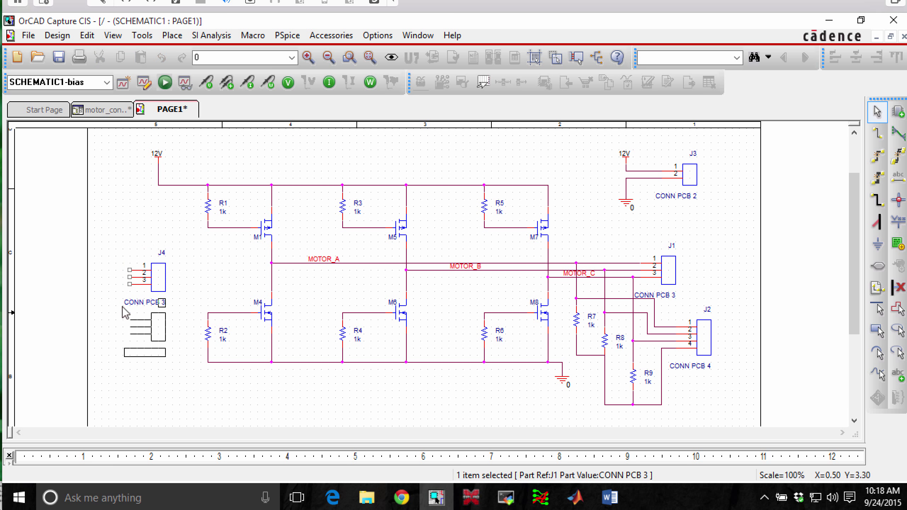
pyautogui.click(125, 318)
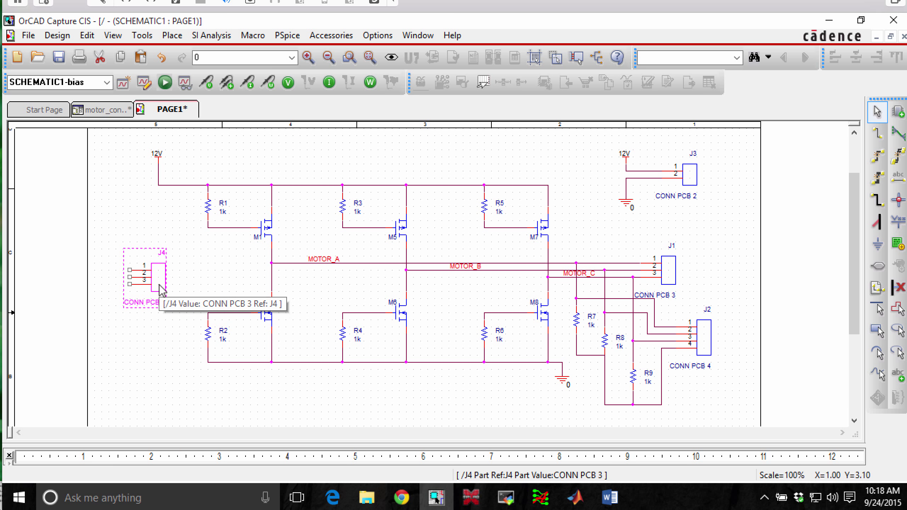
pyautogui.hotkey('ctrl', 'v')
pyautogui.click(124, 343)
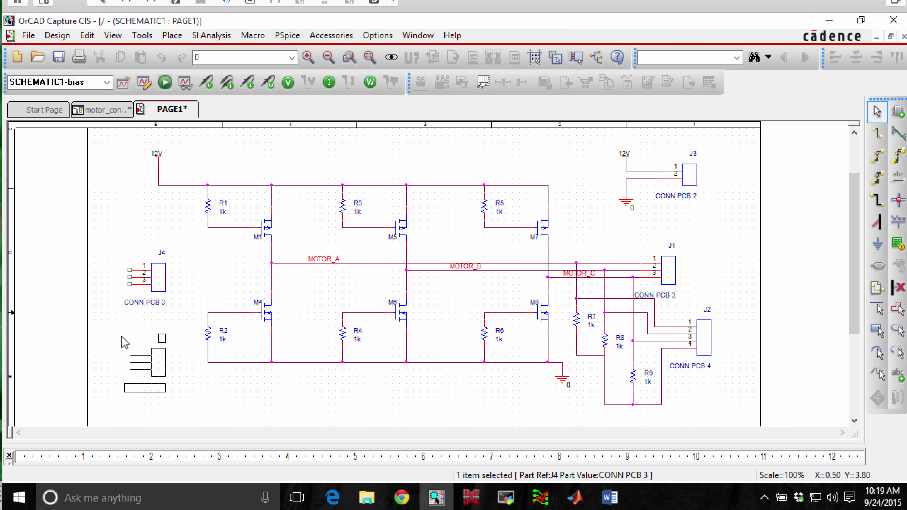
pyautogui.click(121, 336)
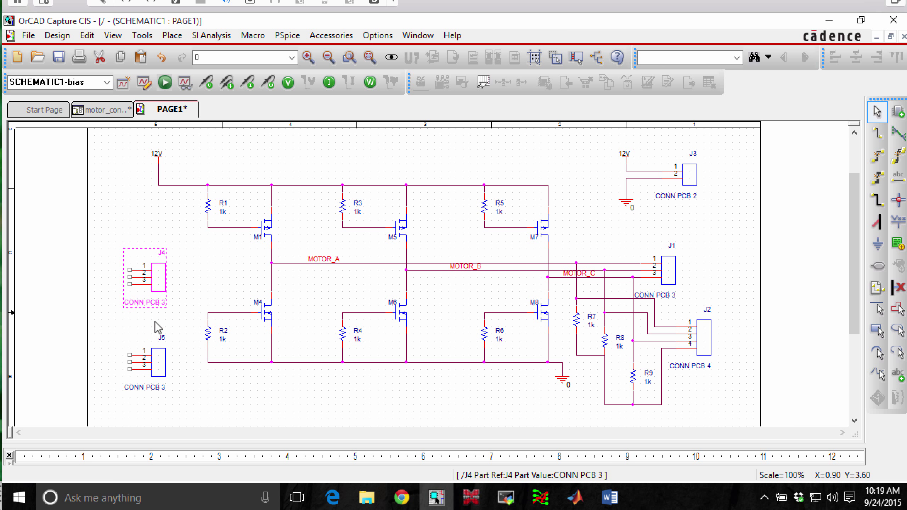
# - Mirror connectors J4 and J5 horizontally together, and move J4 up and left to the height of M1's gate
pyautogui.click(157, 359)
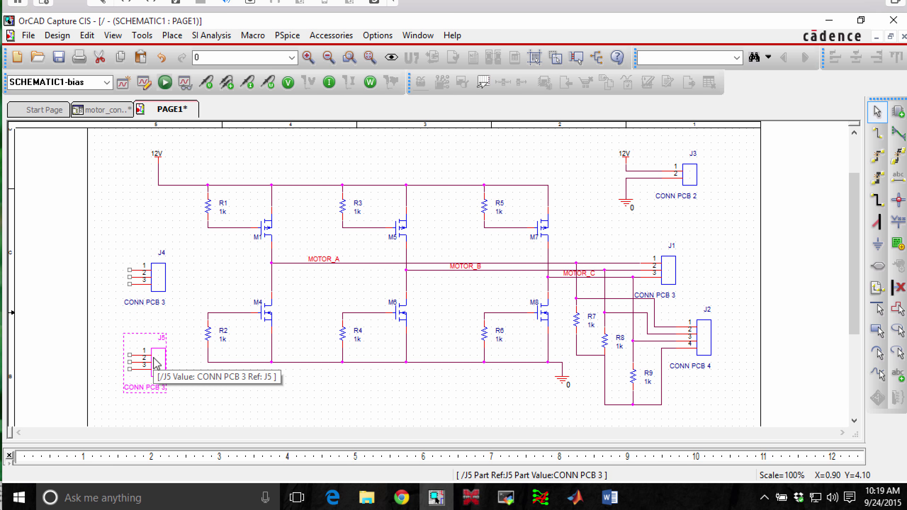
pyautogui.keyDown('ctrl'); pyautogui.click(161, 273); pyautogui.keyUp('ctrl')
pyautogui.rightClick(164, 271)
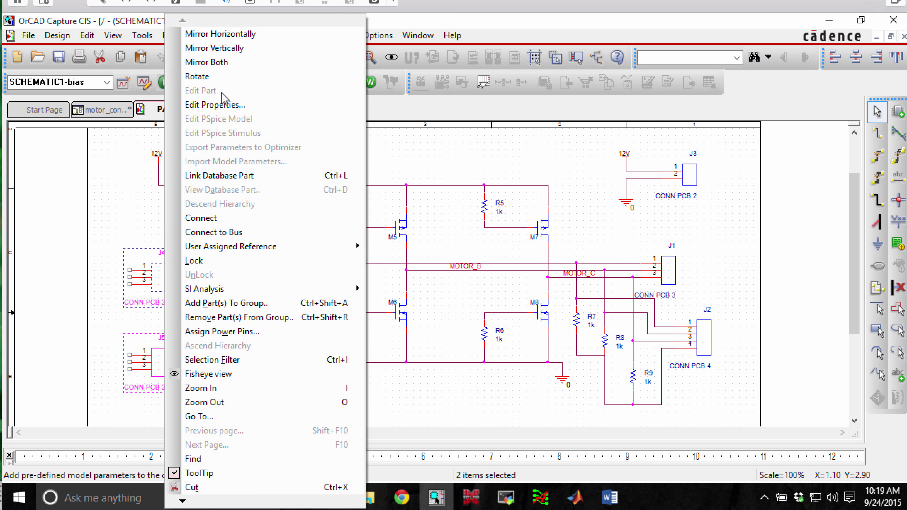
pyautogui.click(221, 34)
pyautogui.click(115, 227)
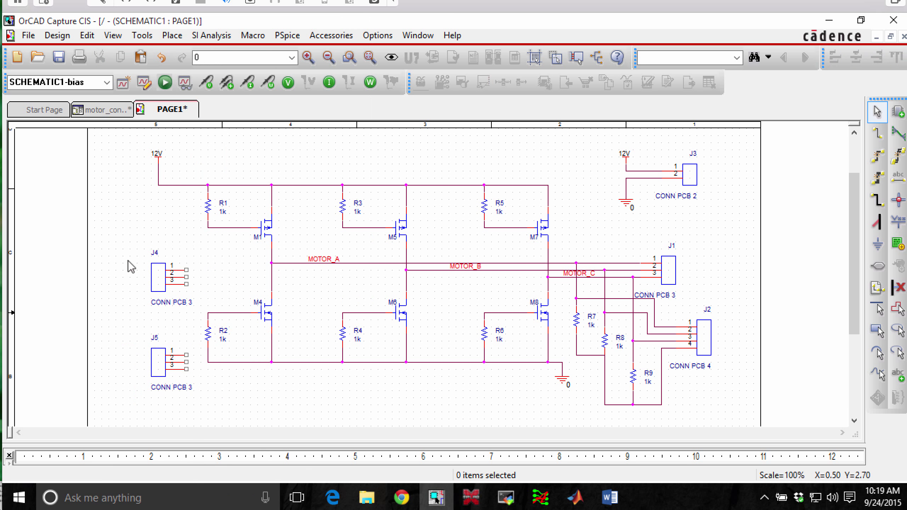
pyautogui.moveTo(159, 277); pyautogui.dragTo(116, 238)
pyautogui.click(122, 298)
# - Wire J4 pin 1 to the gate node of M1 and J4 pin 2 to the gate node of M5
pyautogui.press('w')
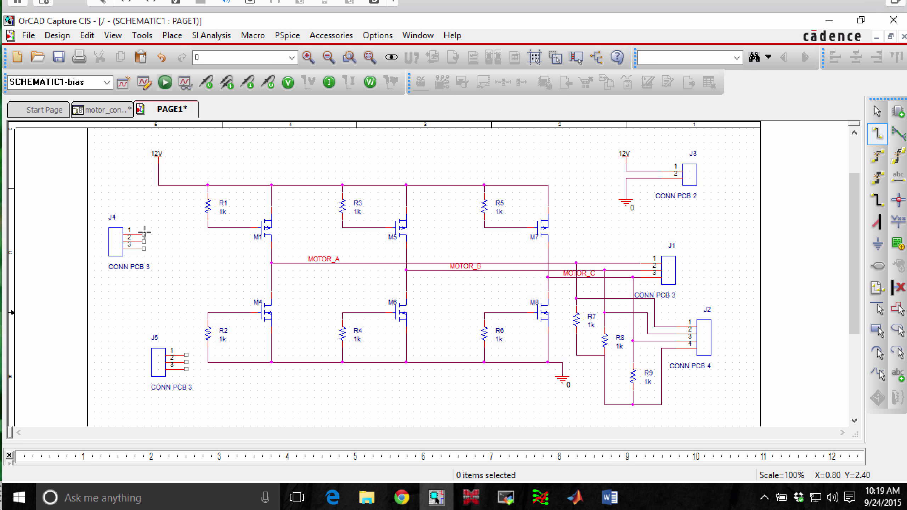
pyautogui.click(144, 234)
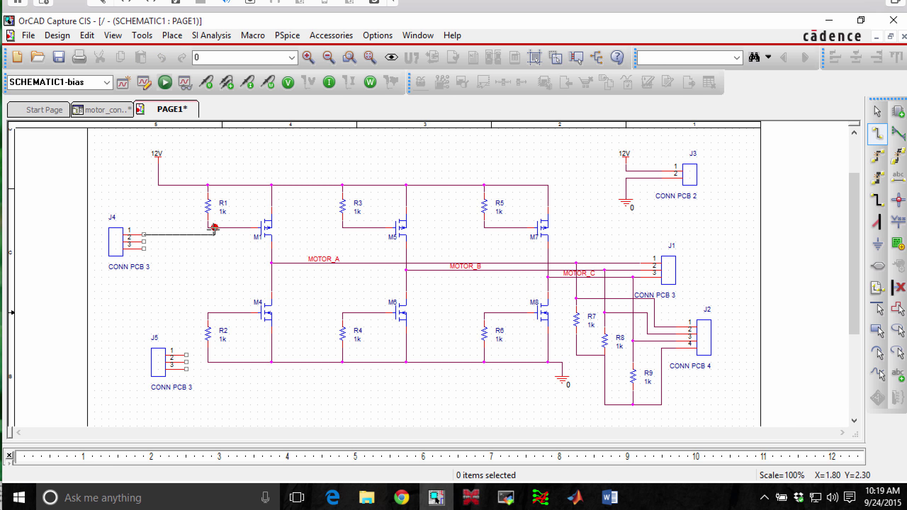
pyautogui.click(214, 227)
pyautogui.click(144, 242)
pyautogui.click(342, 227)
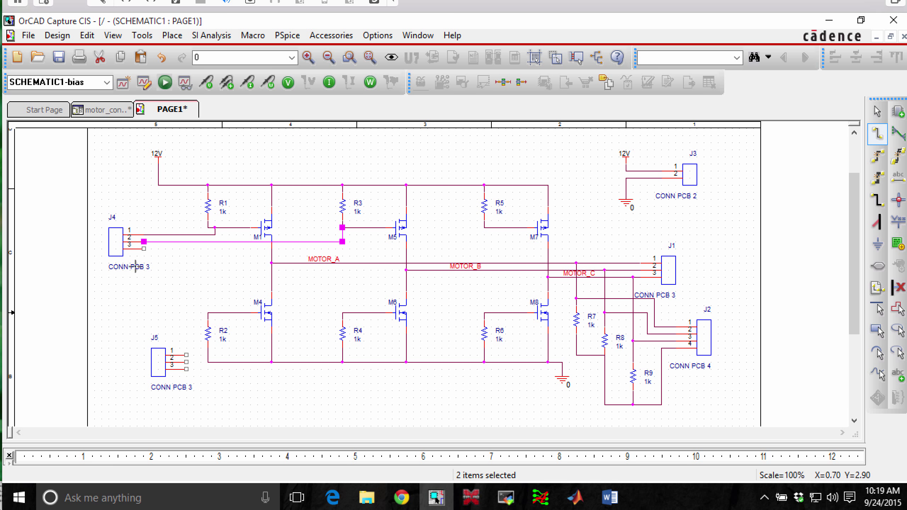
# - Draw a horizontal wire stub from J4 pin 3 that ends just left of M1's vertical wire
pyautogui.moveTo(143, 248); pyautogui.dragTo(264, 250)
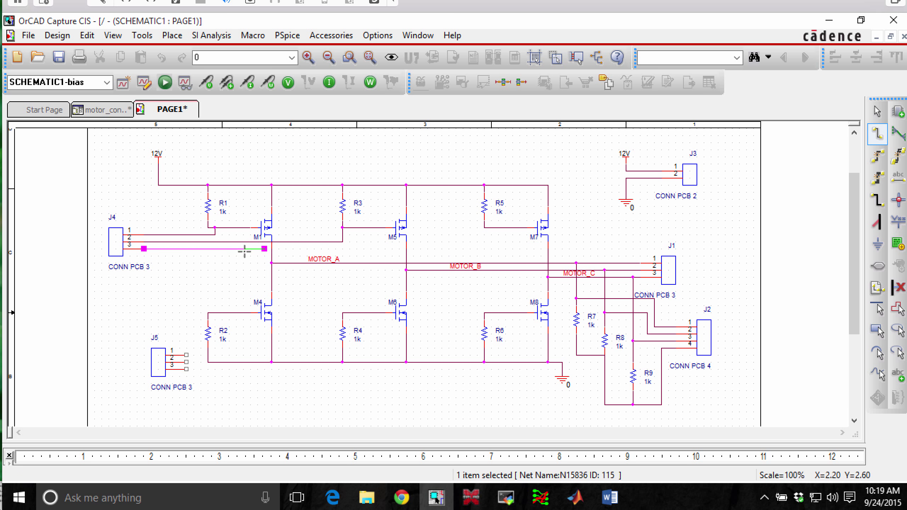
pyautogui.rightClick(255, 251)
pyautogui.press('Escape')
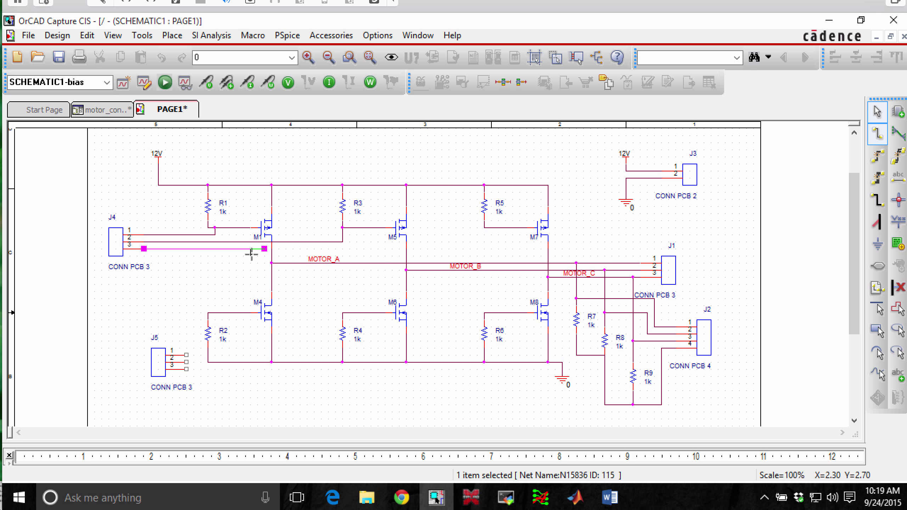
pyautogui.press('Escape')
pyautogui.hotkey('ctrl', 'z')
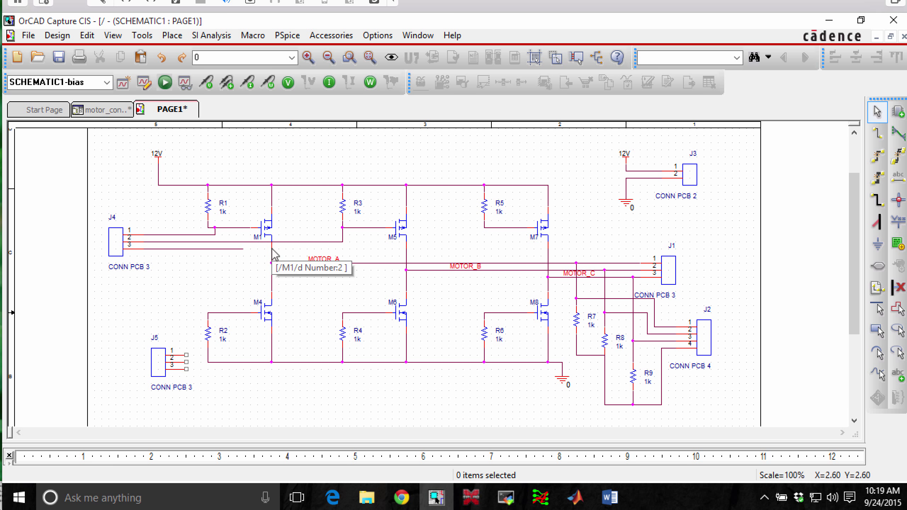
# - Try to route the J4 pin 3 wire down and across below the MOTOR_A wire toward M5, and undo that routing
pyautogui.press('w')
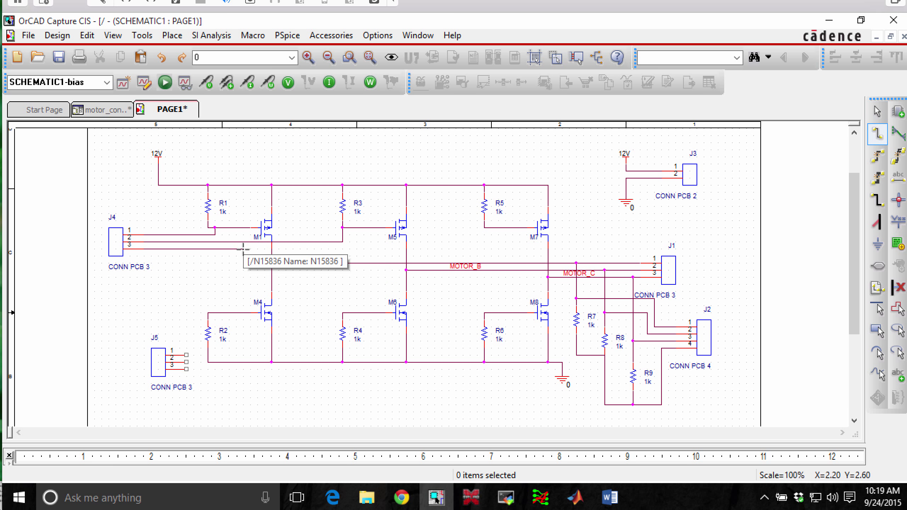
pyautogui.click(243, 269)
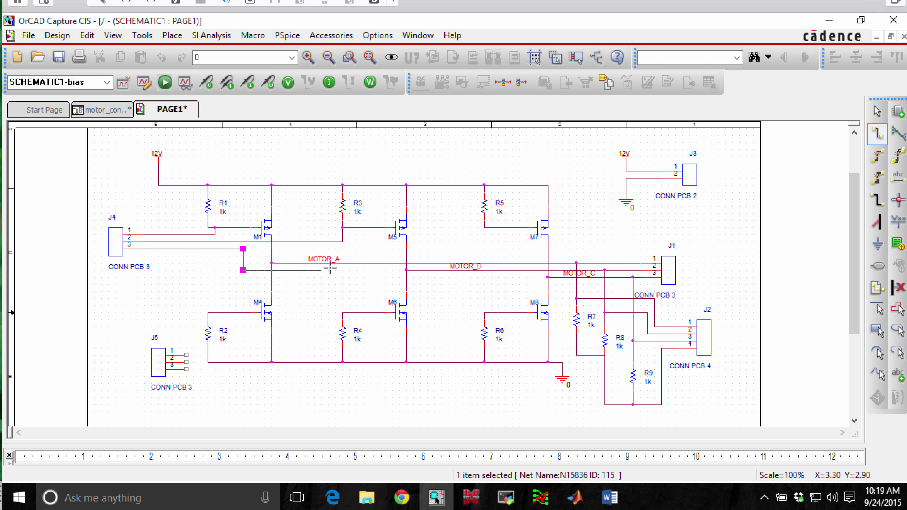
pyautogui.click(385, 269)
pyautogui.click(384, 250)
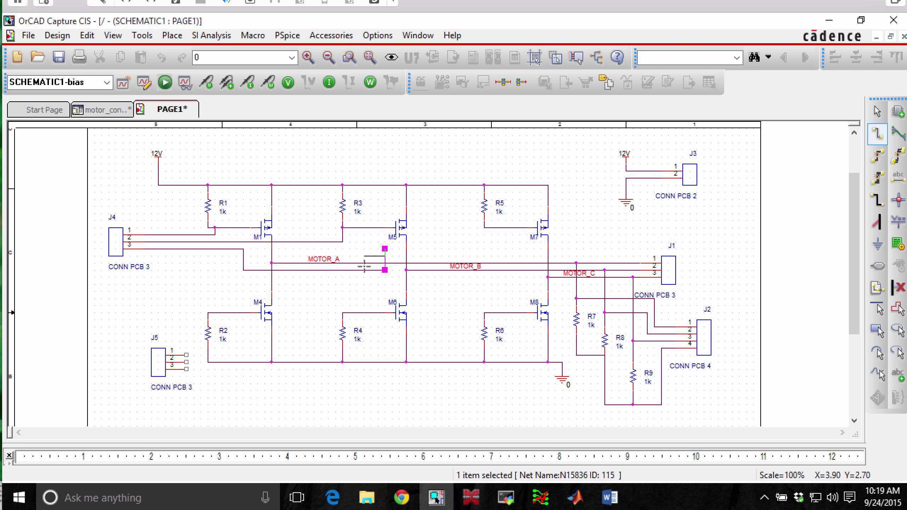
pyautogui.hotkey('ctrl', 'z')
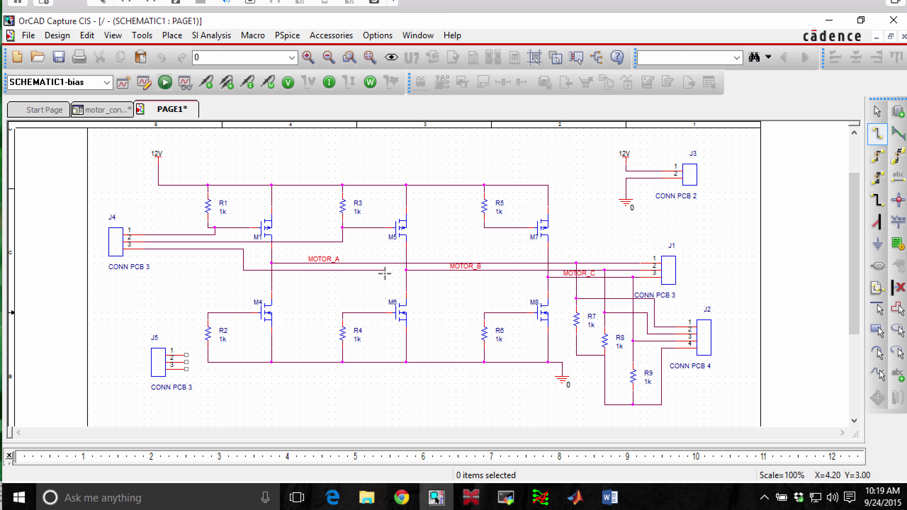
pyautogui.press('Escape')
pyautogui.hotkey('ctrl', 'z')
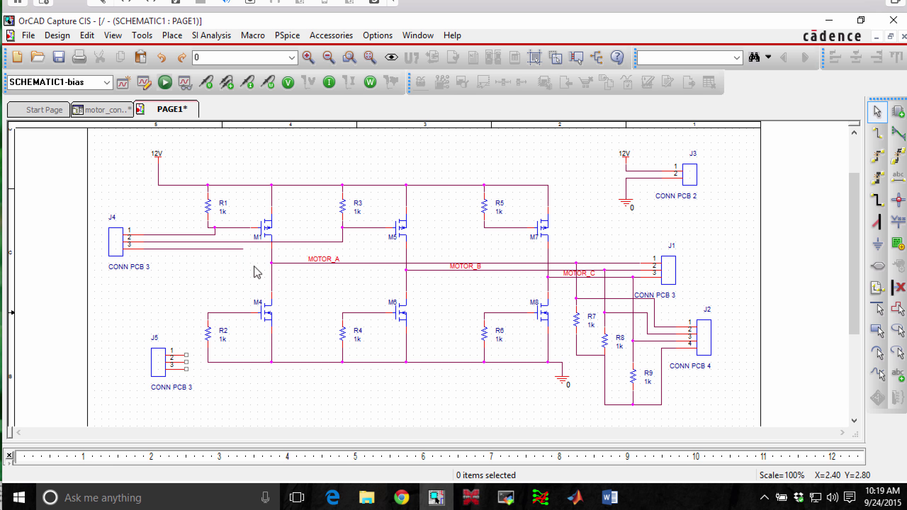
# - Route the J4 pin 3 wire up and across above M1 and M5 to the gate node of M7
pyautogui.press('w')
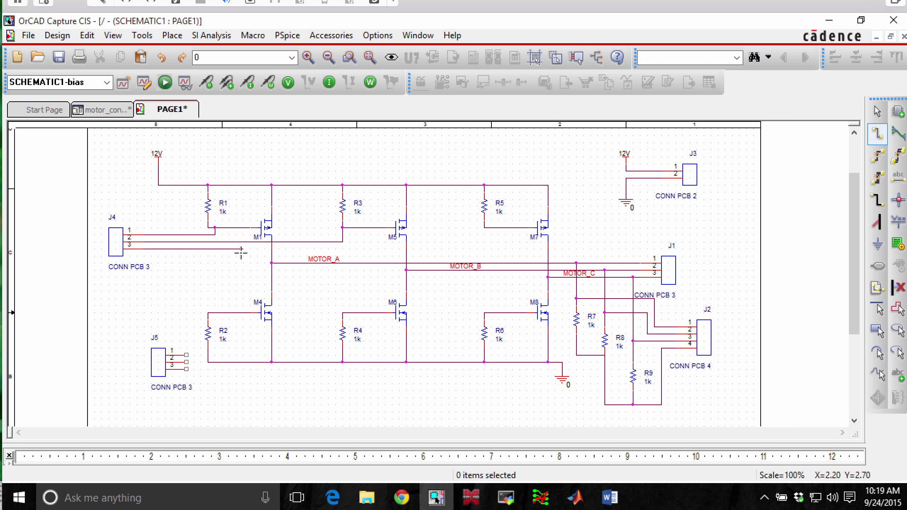
pyautogui.click(243, 249)
pyautogui.click(243, 213)
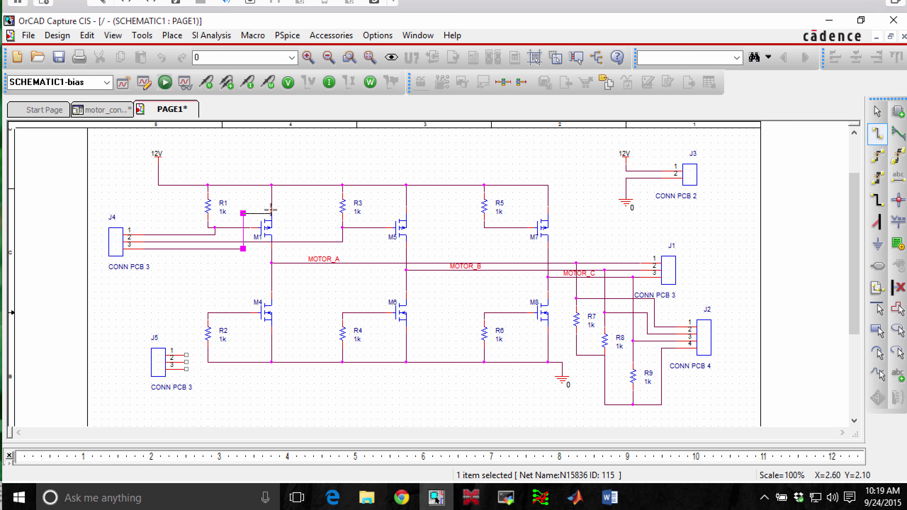
pyautogui.doubleClick(477, 213)
pyautogui.press('Escape')
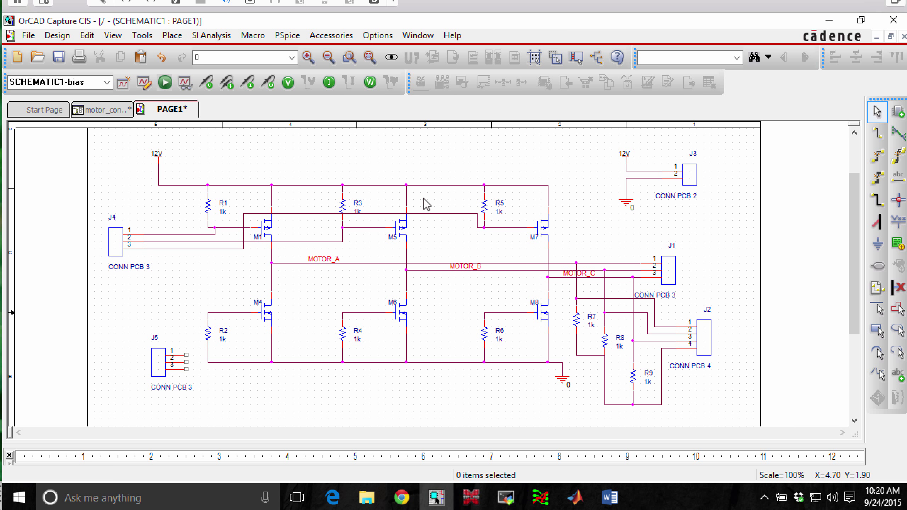
# - Undo all the wiring between connector J4 and the gates of M1, M5 and M7
pyautogui.hotkey('ctrl', 'z')
pyautogui.hotkey('ctrl', 'z')
pyautogui.hotkey('ctrl', 'z')
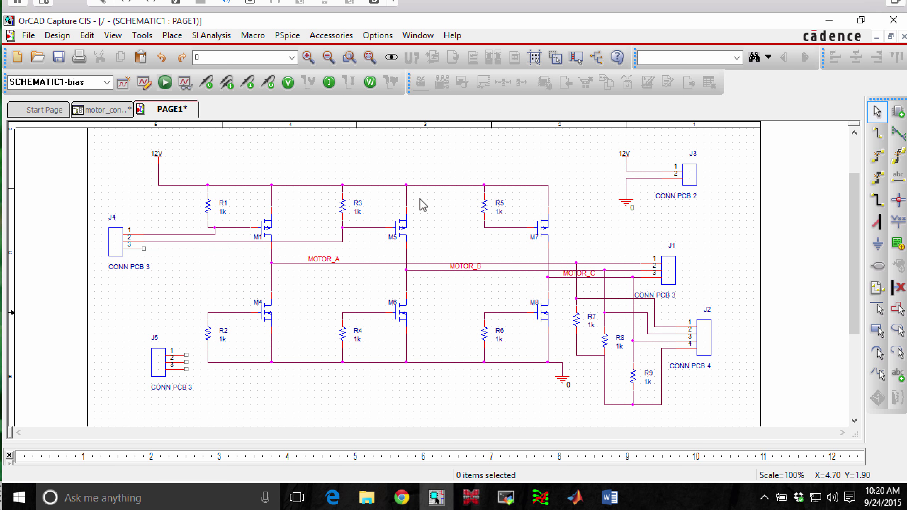
pyautogui.hotkey('ctrl', 'y')
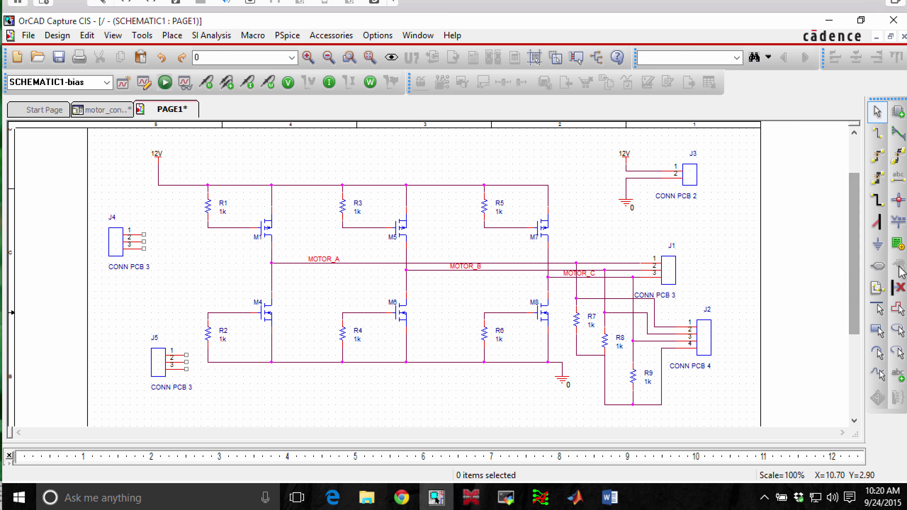
# - Place a PORTLEFT-L hierarchical port from the CAPSYM library on each of J4's pins 1, 2 and 3
pyautogui.click(879, 267)
pyautogui.click(359, 218)
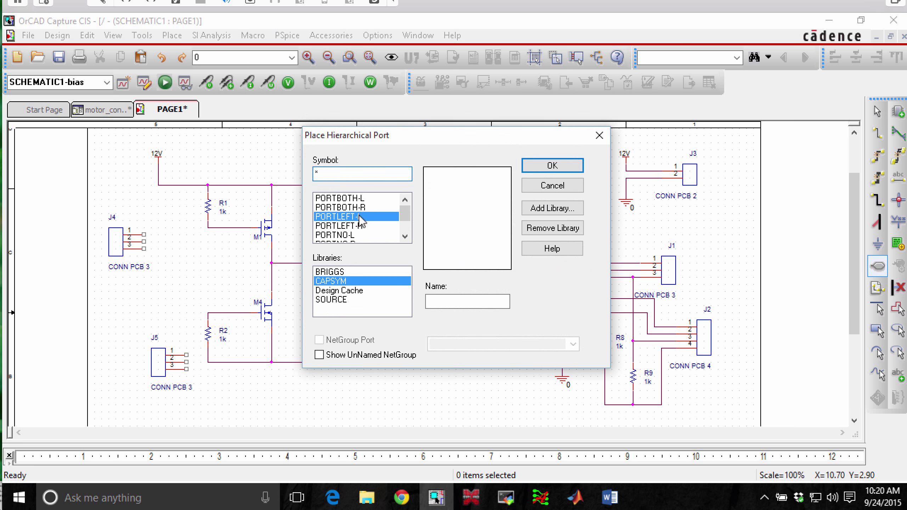
pyautogui.click(547, 166)
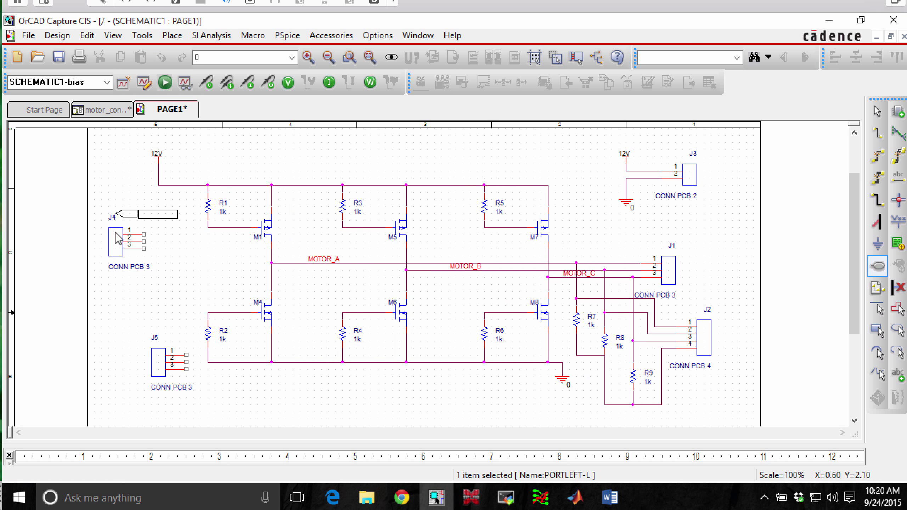
pyautogui.click(161, 244)
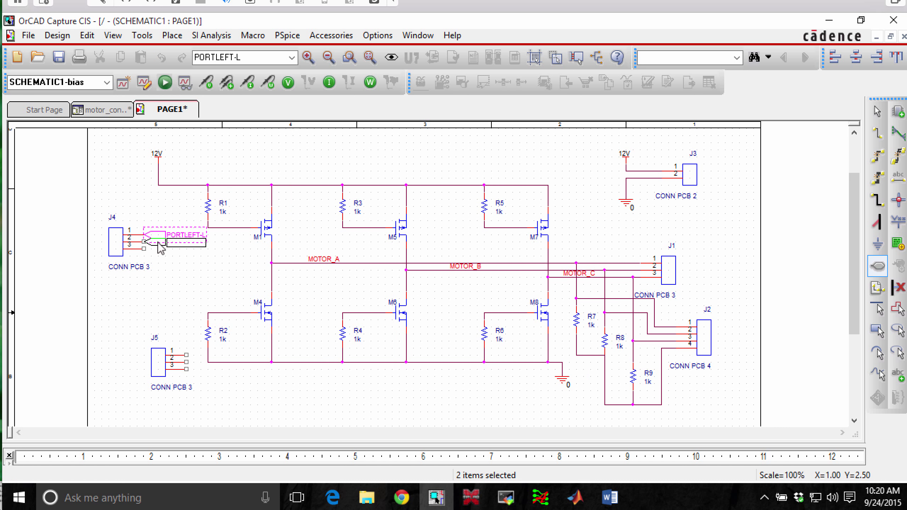
pyautogui.click(162, 244)
pyautogui.click(161, 251)
pyautogui.press('Escape')
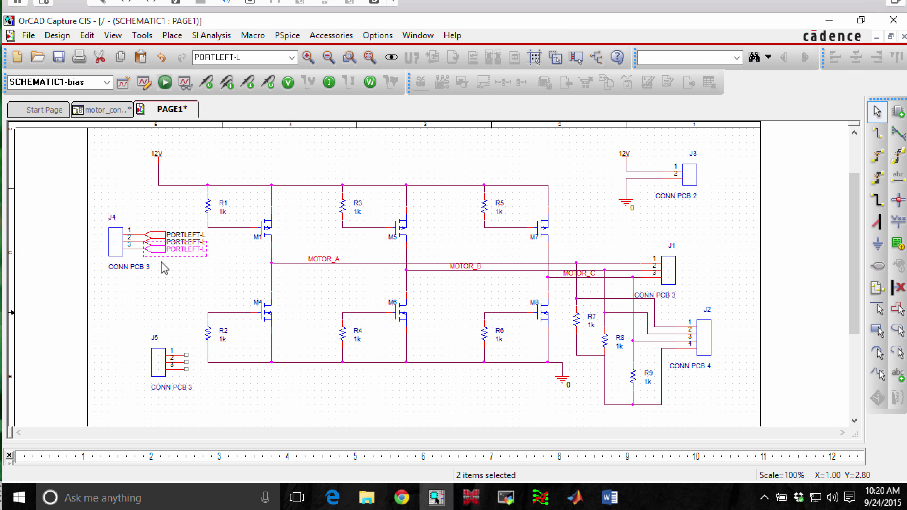
pyautogui.click(164, 268)
# - Rename the ports on J4 pins 1, 2 and 3 as AHI, BHI and CHI
pyautogui.doubleClick(181, 236)
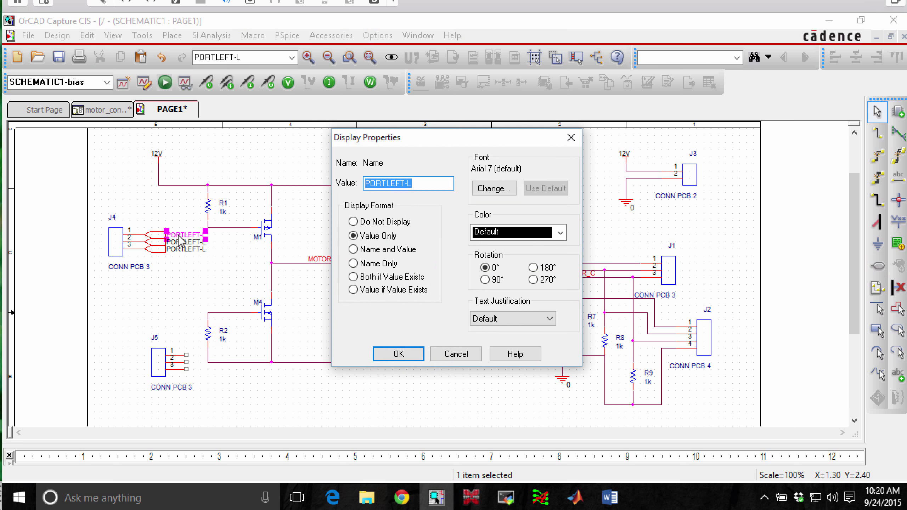
pyautogui.write('AHI')
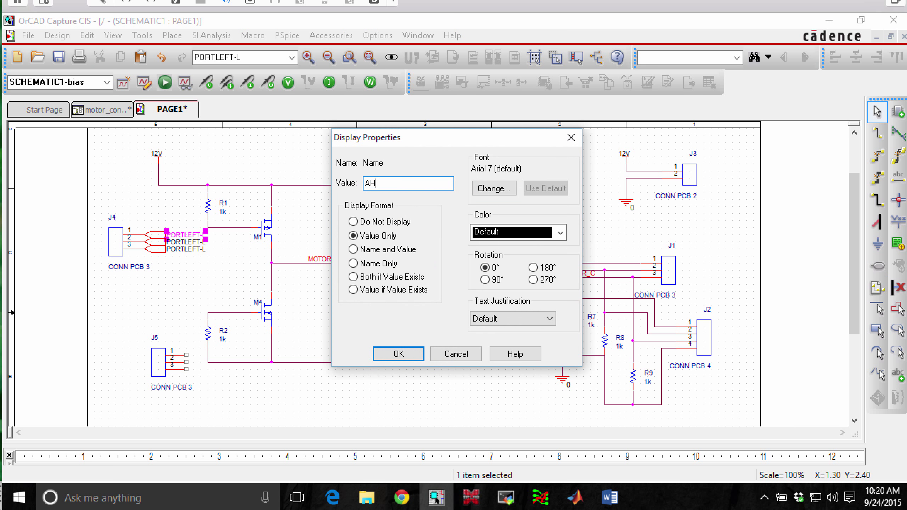
pyautogui.press('Return')
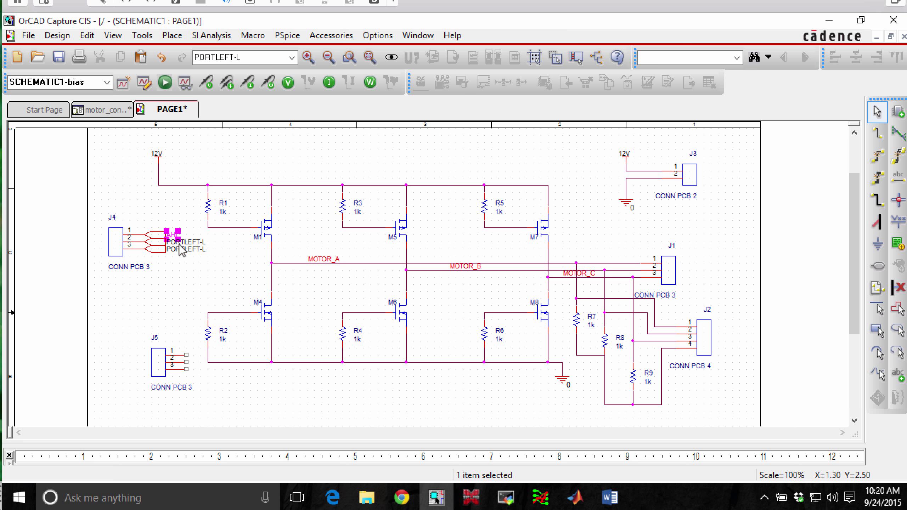
pyautogui.doubleClick(180, 245)
pyautogui.write('ALO')
pyautogui.press('Return')
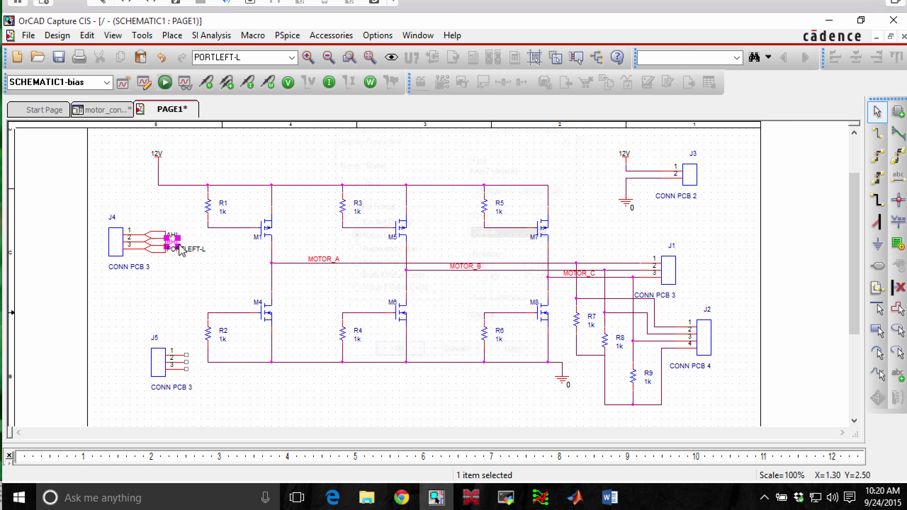
pyautogui.doubleClick(180, 251)
pyautogui.write('CHI')
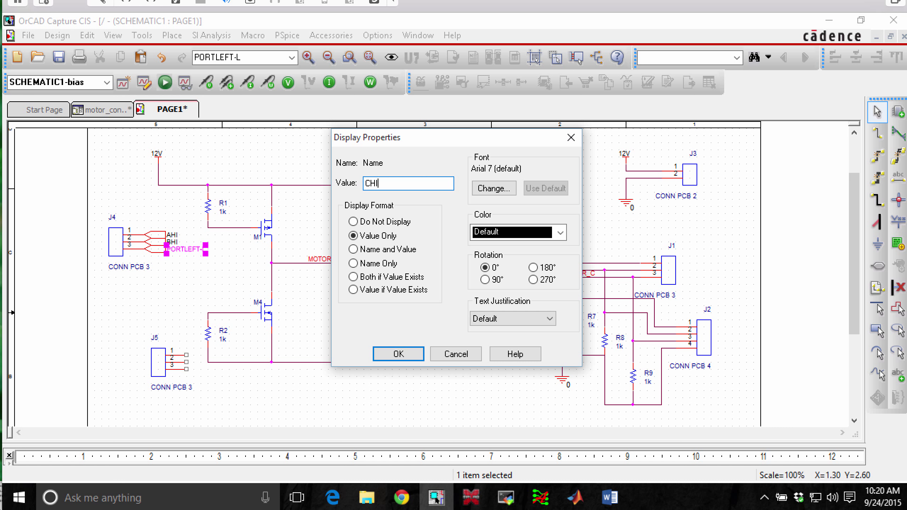
pyautogui.press('Return')
pyautogui.click(176, 281)
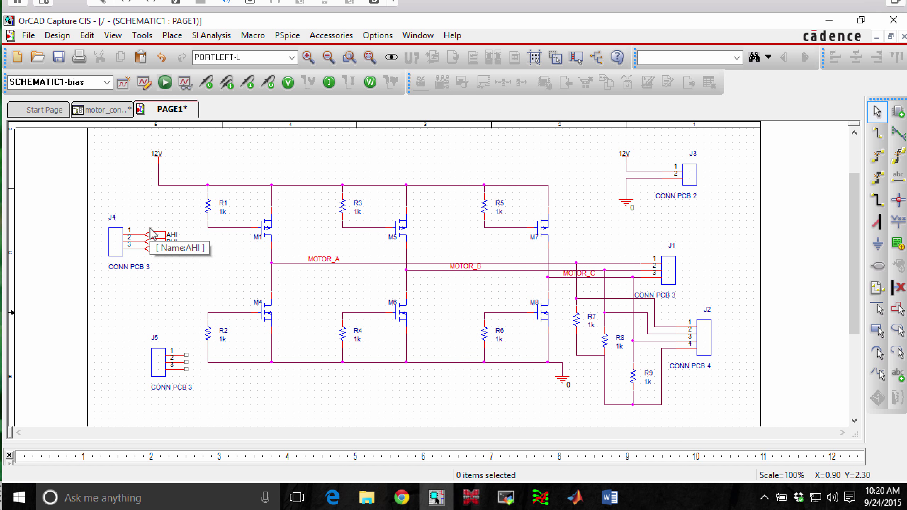
# - Copy the AHI port from J4, mirror the copy horizontally, and position it just below M1's gate wire
pyautogui.click(153, 238)
pyautogui.hotkey('ctrl', 'c')
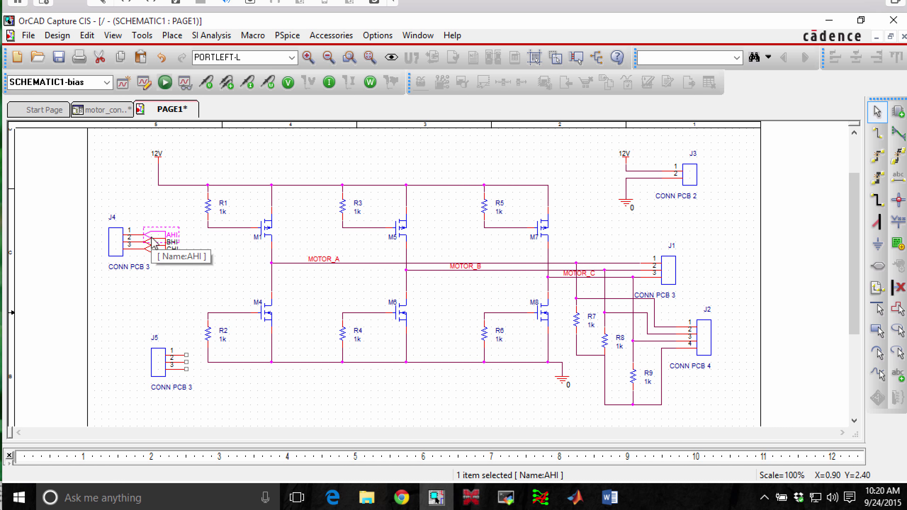
pyautogui.hotkey('ctrl', 'v')
pyautogui.click(219, 250)
pyautogui.click(234, 256)
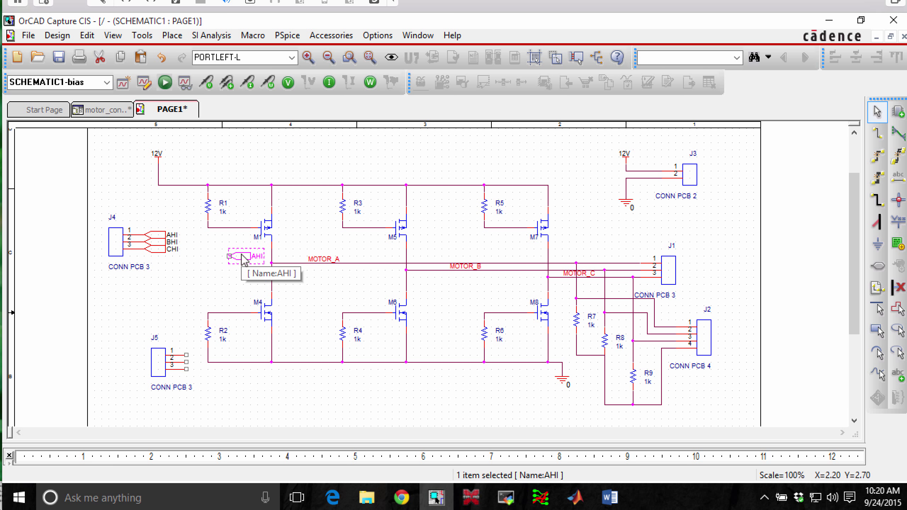
pyautogui.rightClick(239, 256)
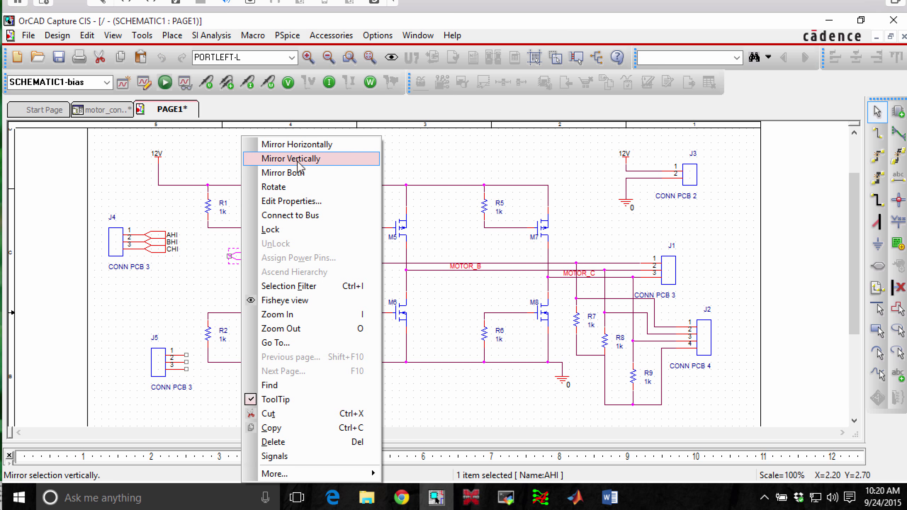
pyautogui.click(298, 145)
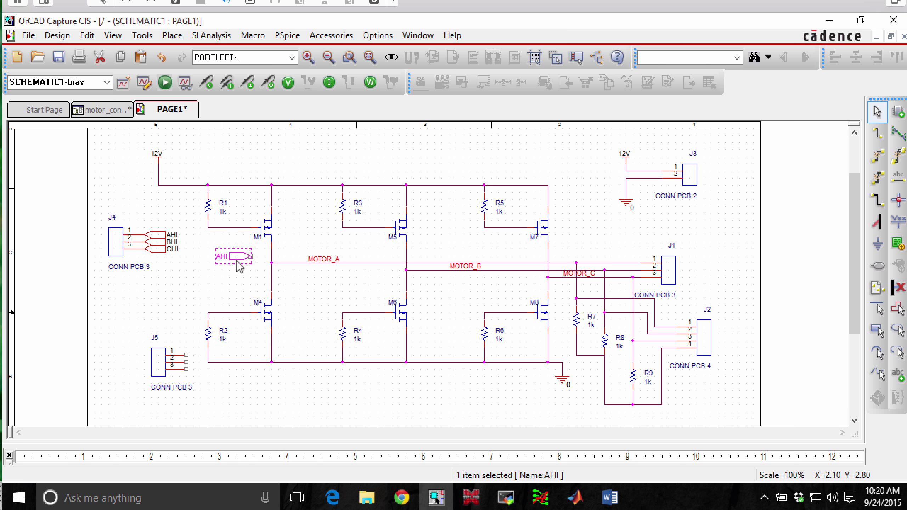
pyautogui.moveTo(211, 236)
pyautogui.mouseDown()
pyautogui.moveTo(197, 232)
pyautogui.moveTo(220, 247)
pyautogui.mouseUp()
# - Wire the mirrored AHI port up to the gate wire of M1
pyautogui.press('w')
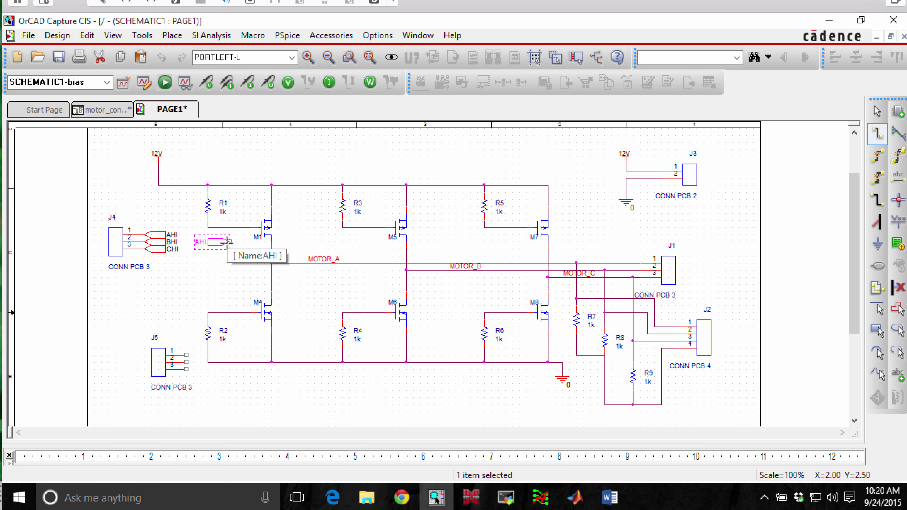
pyautogui.click(236, 228)
pyautogui.press('Escape')
pyautogui.click(235, 267)
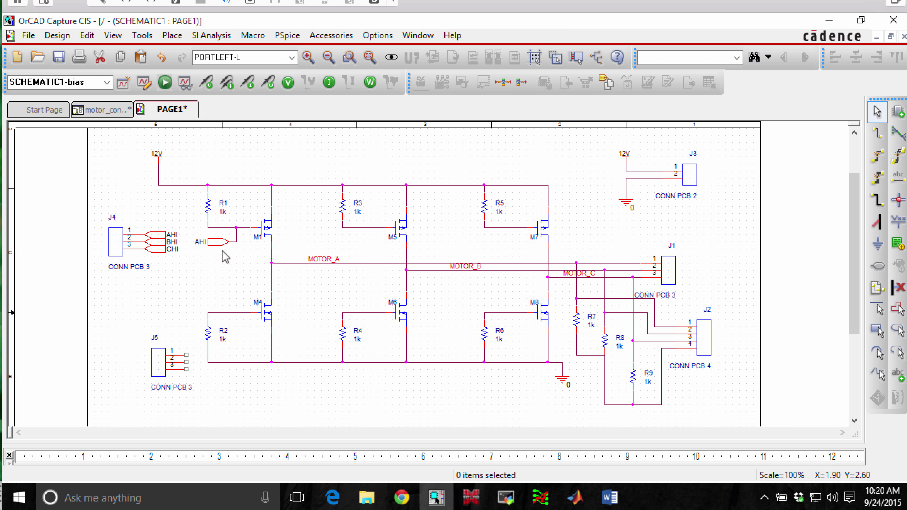
# - Place a copy of the mirrored AHI port below M5's gate wire and wire it to that gate
pyautogui.click(222, 245)
pyautogui.hotkey('ctrl', 'c')
pyautogui.hotkey('ctrl', 'v')
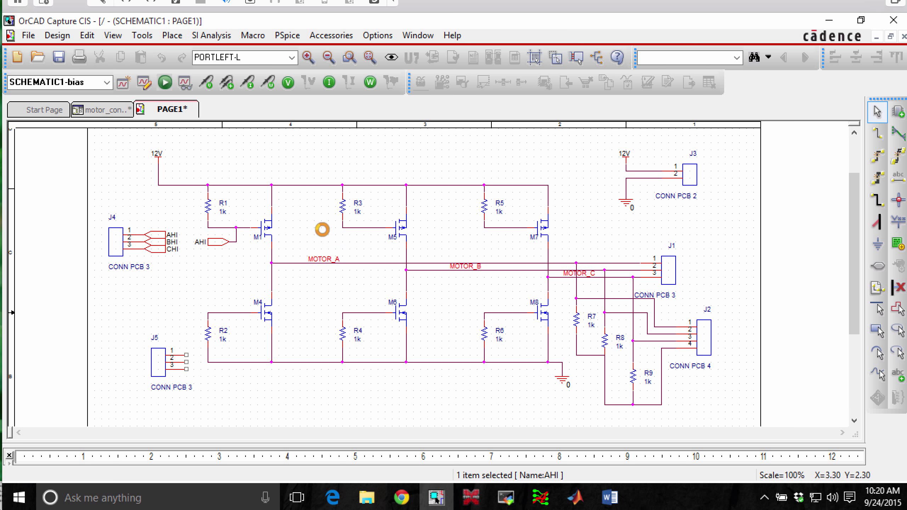
pyautogui.click(356, 242)
pyautogui.press('w')
pyautogui.click(357, 242)
pyautogui.click(364, 242)
pyautogui.click(363, 227)
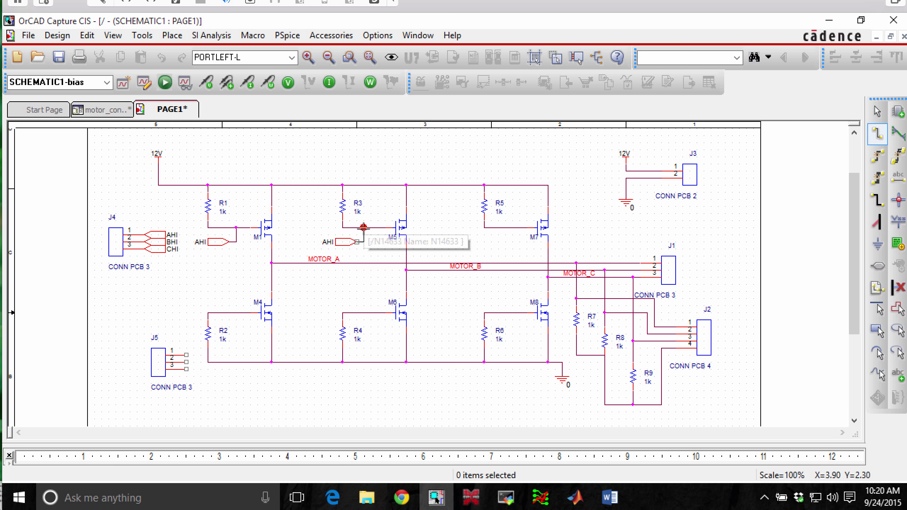
pyautogui.press('Escape')
# - Place another copy of the mirrored AHI port below M7's gate wire and wire it to that gate
pyautogui.hotkey('ctrl', 'v')
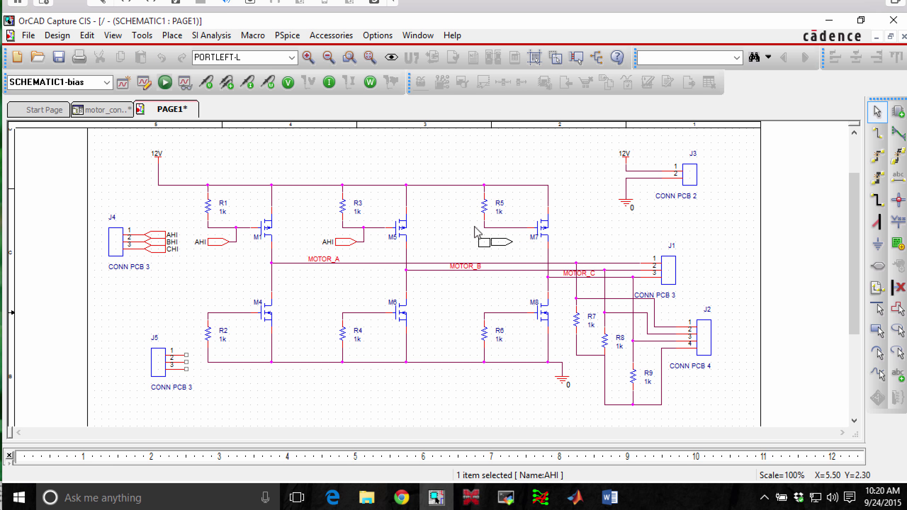
pyautogui.click(505, 242)
pyautogui.press('w')
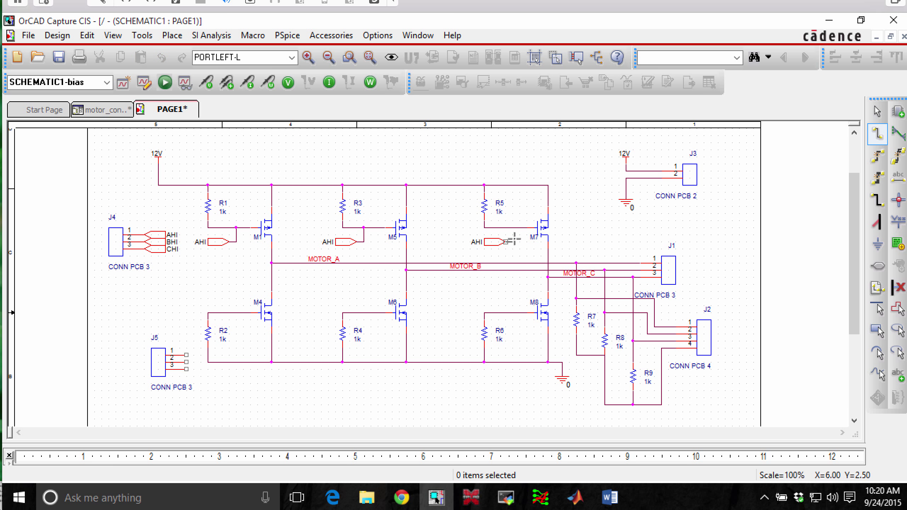
pyautogui.press('Escape')
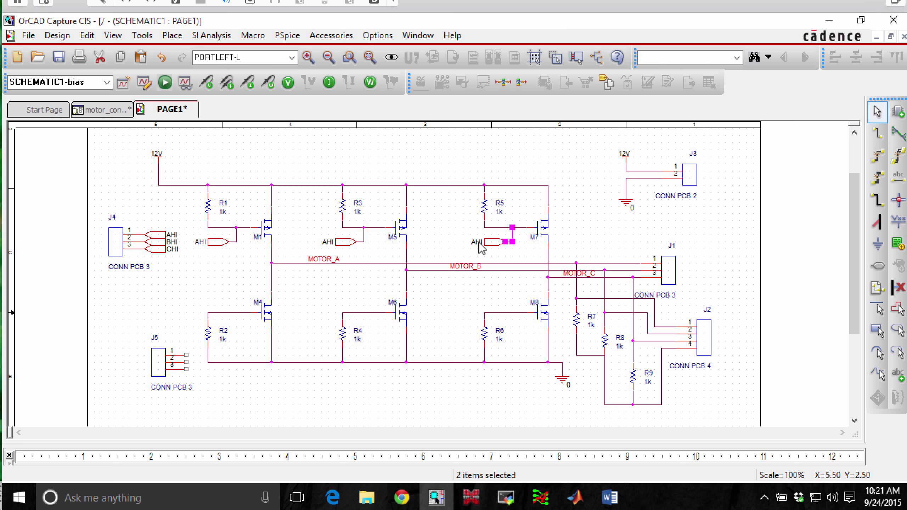
# - Rename the port at M7's gate as CHI and the port at M5's gate as BHI
pyautogui.doubleClick(480, 245)
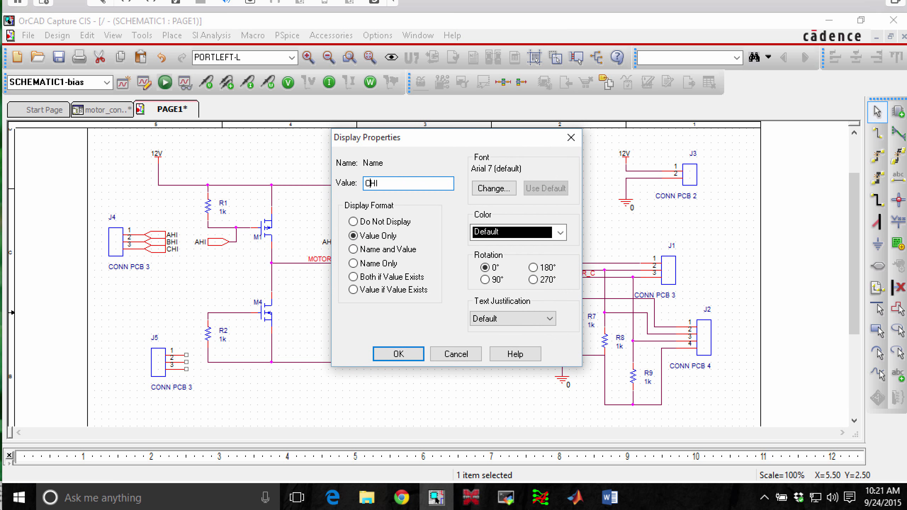
pyautogui.press('Return')
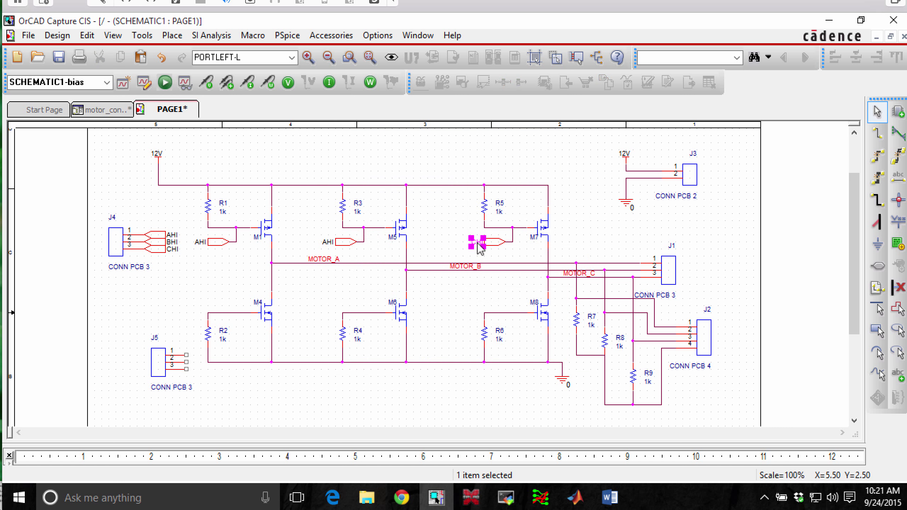
pyautogui.doubleClick(331, 244)
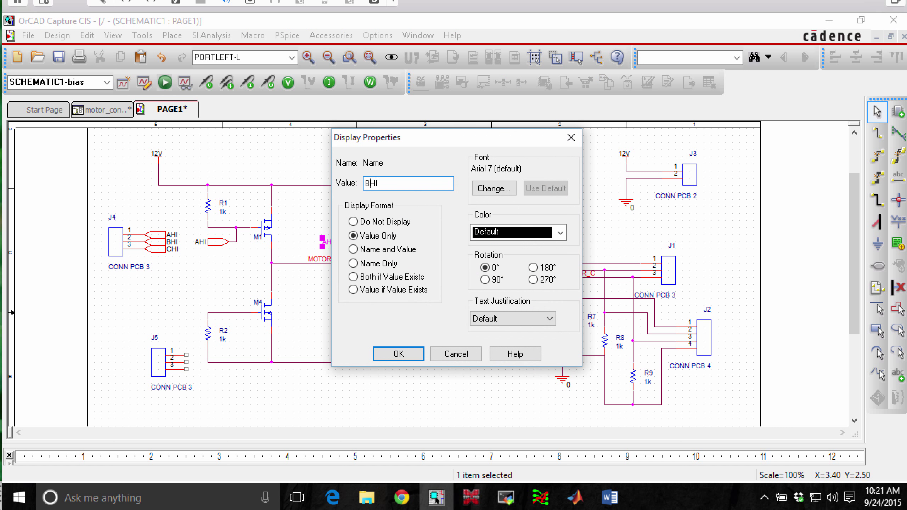
pyautogui.press('Return')
pyautogui.click(175, 295)
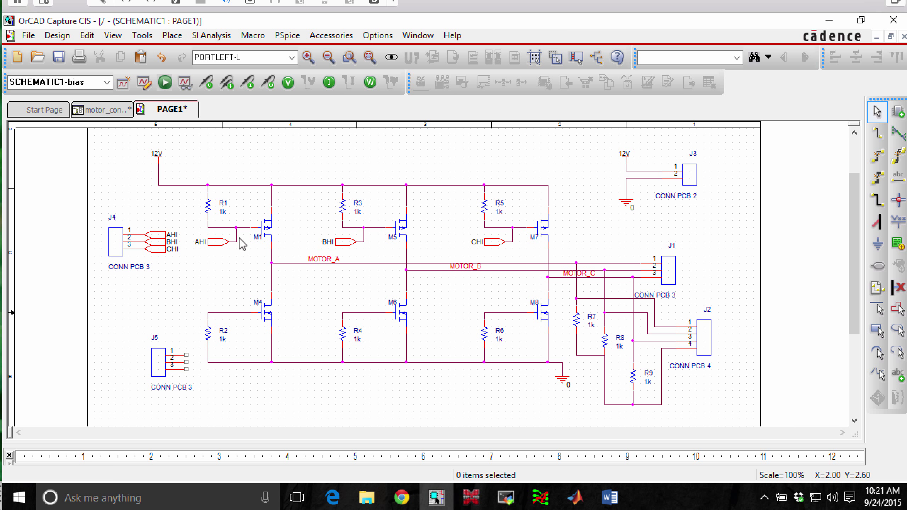
# - Copy the AHI, BHI and CHI gate ports to just above the gate wires of M4, M6 and M8 respectively
pyautogui.click(219, 243)
pyautogui.hotkey('ctrl', 'c')
pyautogui.hotkey('ctrl', 'v')
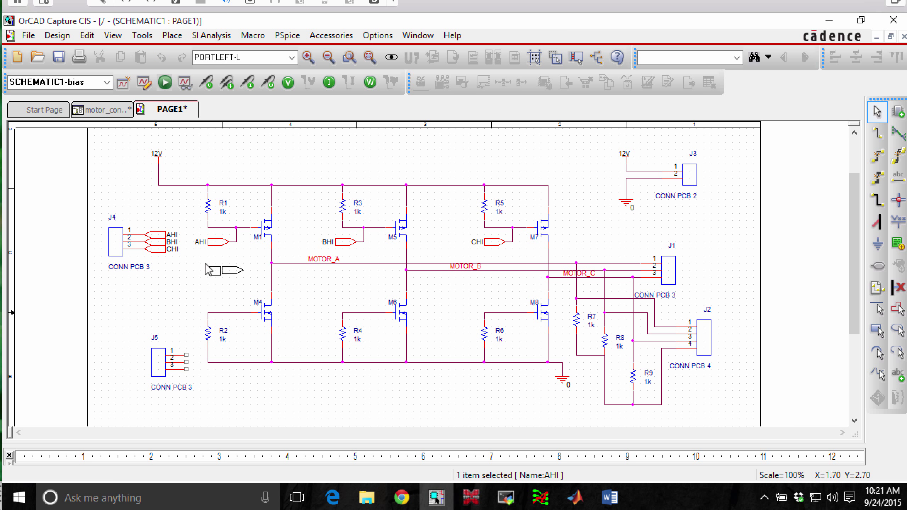
pyautogui.click(186, 284)
pyautogui.click(336, 243)
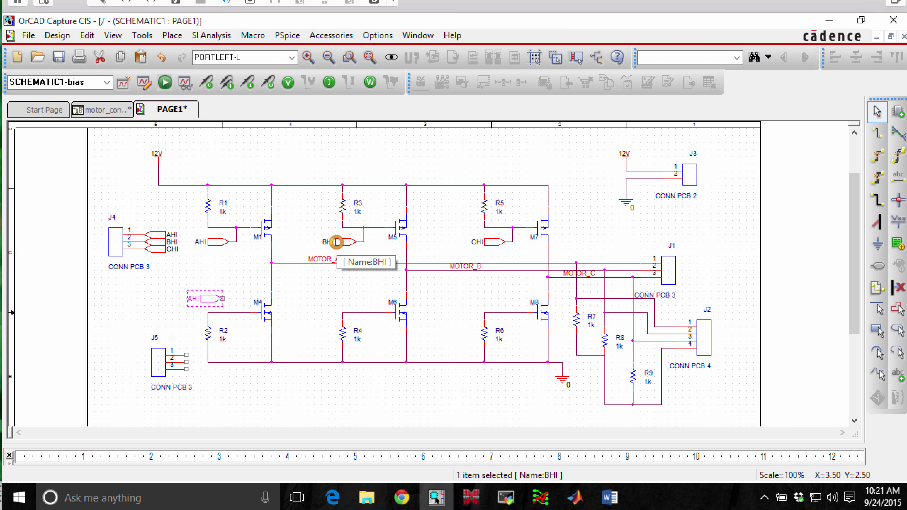
pyautogui.hotkey('ctrl', 'c')
pyautogui.hotkey('ctrl', 'v')
pyautogui.click(315, 285)
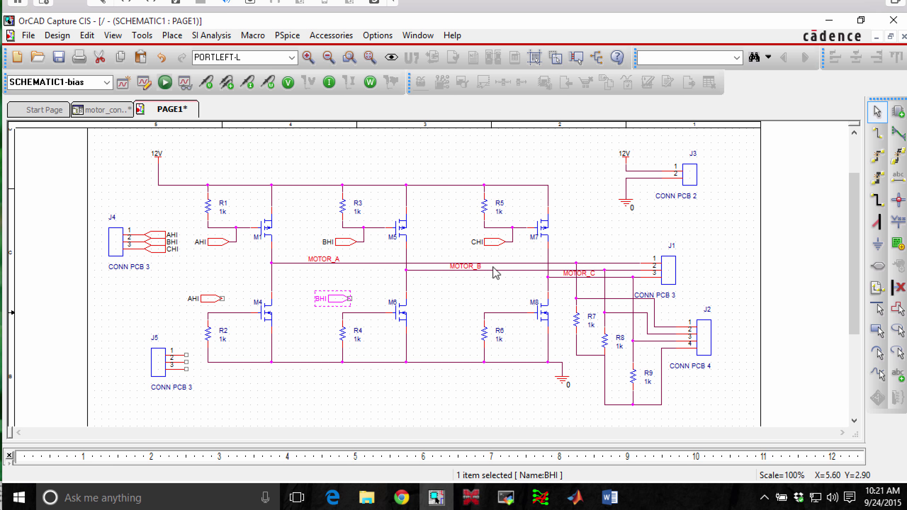
pyautogui.click(497, 242)
pyautogui.hotkey('ctrl', 'c')
pyautogui.hotkey('ctrl', 'v')
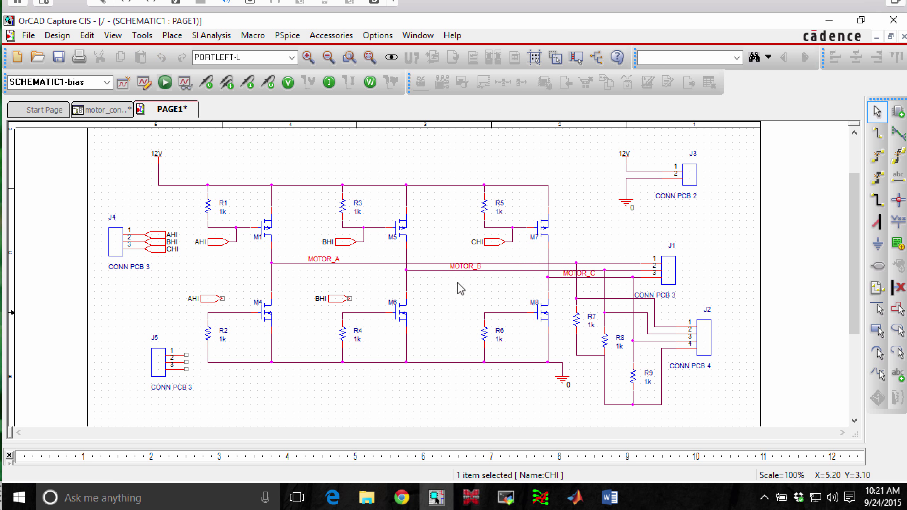
pyautogui.click(460, 288)
# - Wire the three lower AHI, BHI and CHI ports to the gate wires of M4, M6 and M8 respectively
pyautogui.press('w')
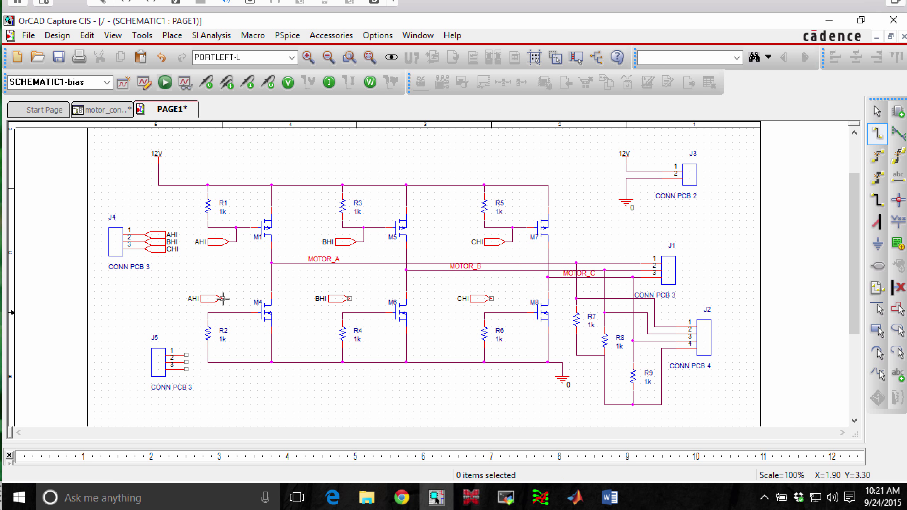
pyautogui.click(223, 299)
pyautogui.click(235, 313)
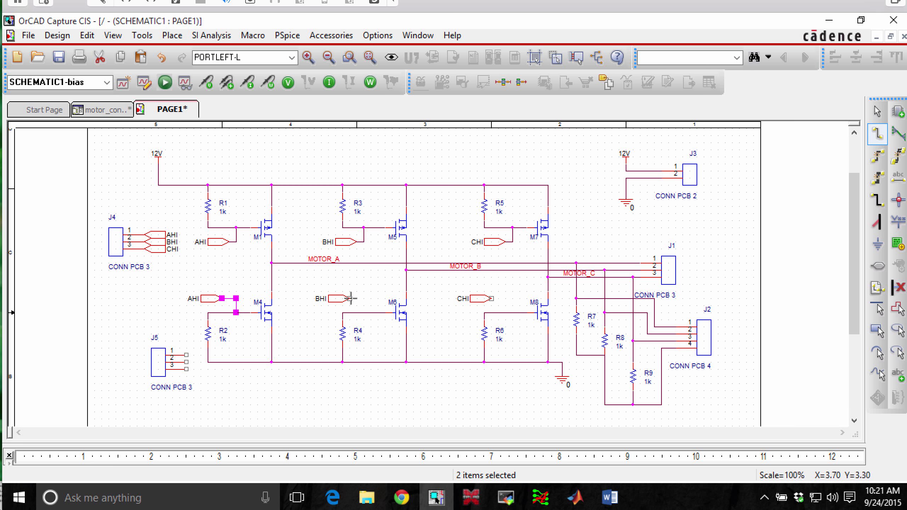
pyautogui.click(351, 299)
pyautogui.click(364, 312)
pyautogui.click(491, 298)
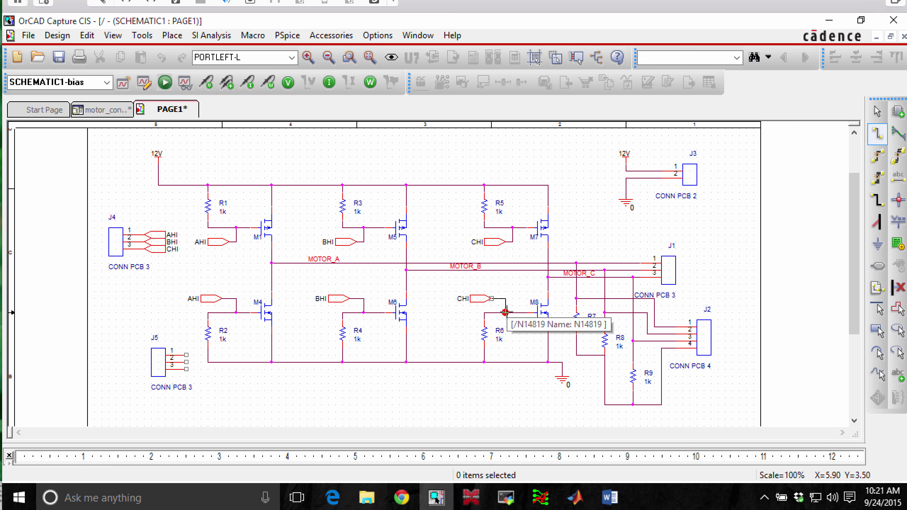
pyautogui.click(505, 313)
pyautogui.press('Escape')
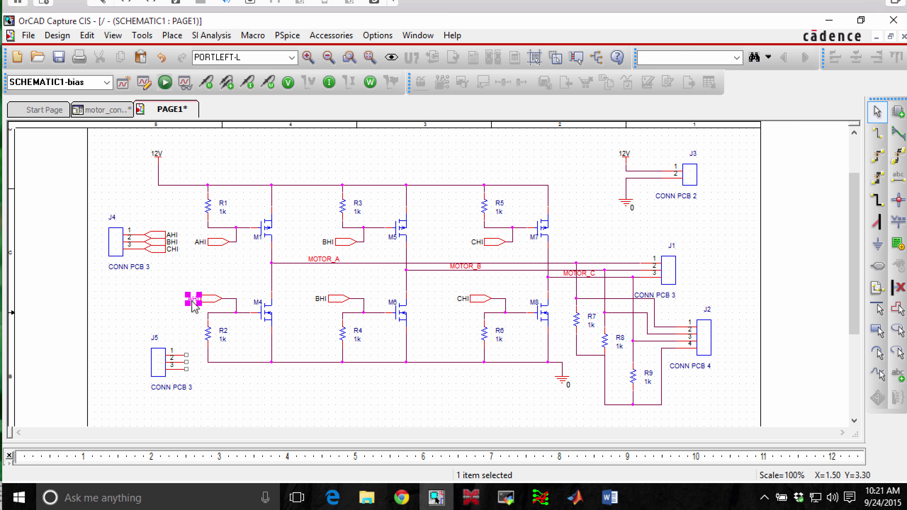
# - Rename the ports at the gates of M4, M6 and M8 as ALO, BLO and CLO respectively
pyautogui.doubleClick(193, 299)
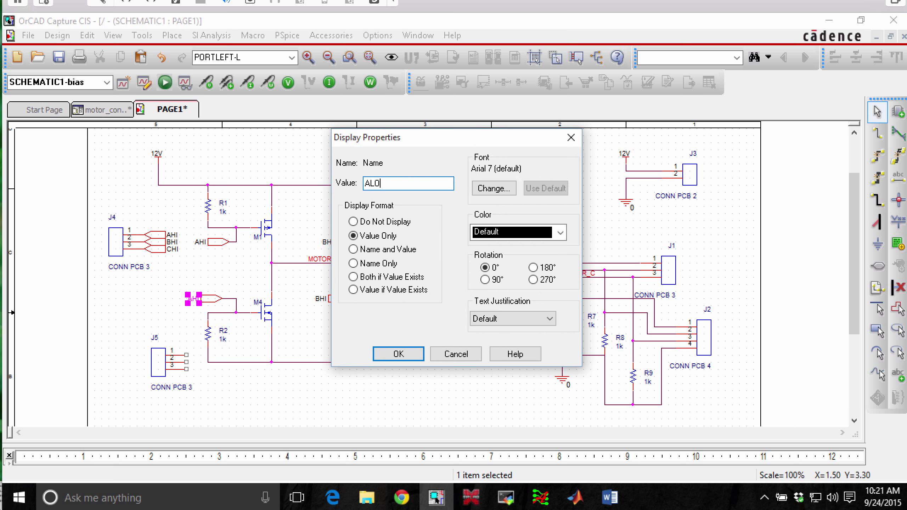
pyautogui.write('ALO')
pyautogui.press('Return')
pyautogui.click(320, 300)
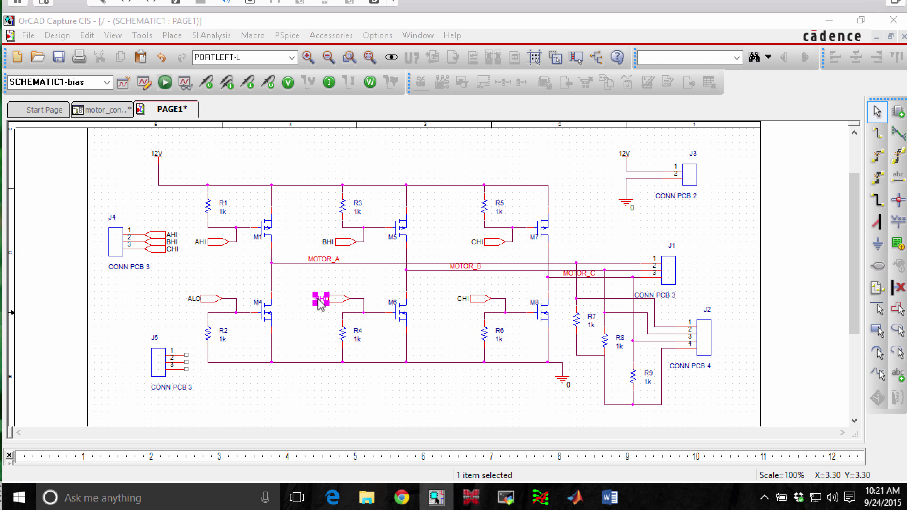
pyautogui.doubleClick(321, 301)
pyautogui.press('Return')
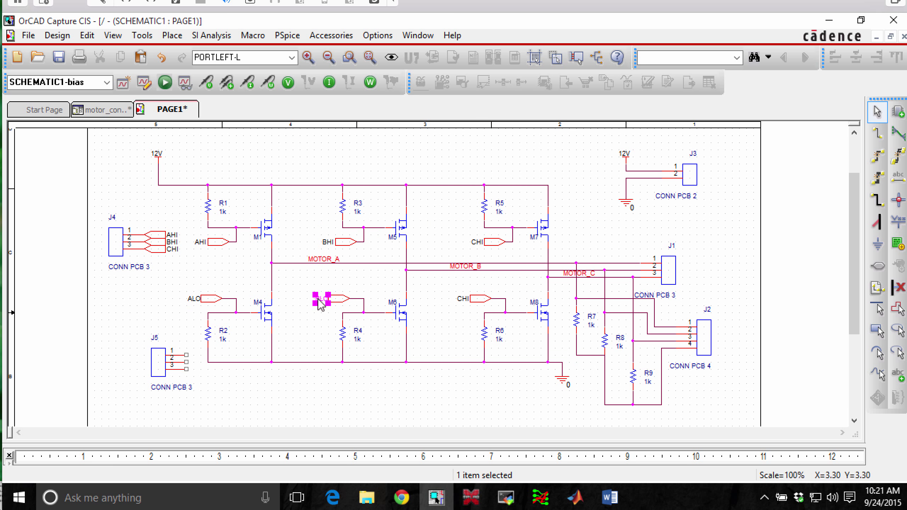
pyautogui.doubleClick(460, 299)
pyautogui.write('CLO')
pyautogui.press('Return')
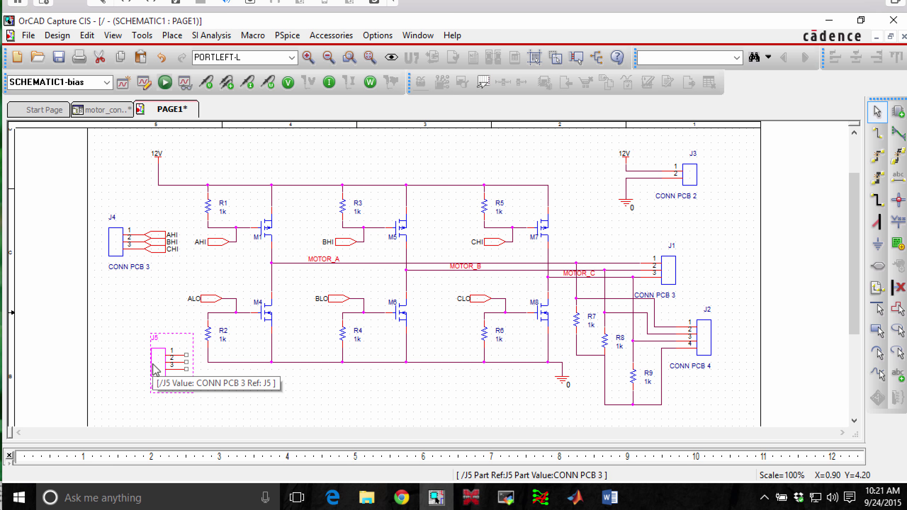
# - Replace the unconnected connector J5 with a copy of J4 and its three attached ports, placed below J4
pyautogui.press('Delete')
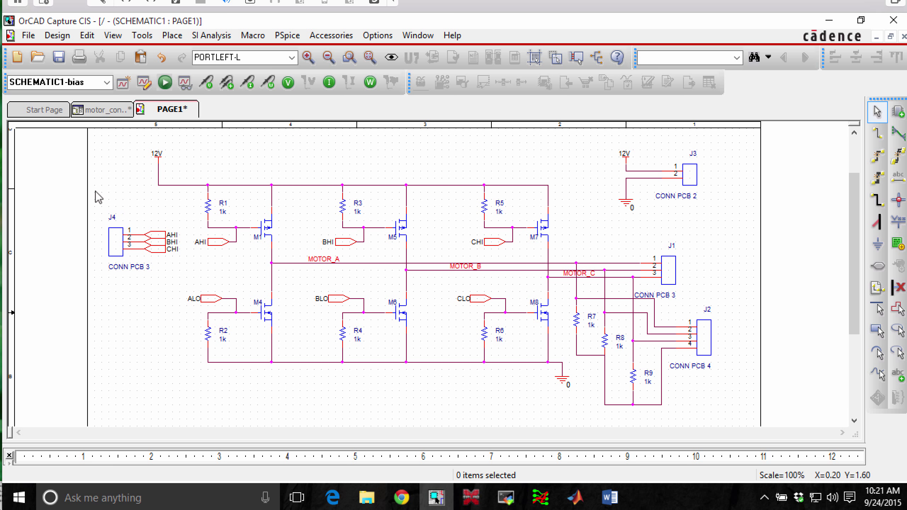
pyautogui.moveTo(94, 199); pyautogui.dragTo(184, 288)
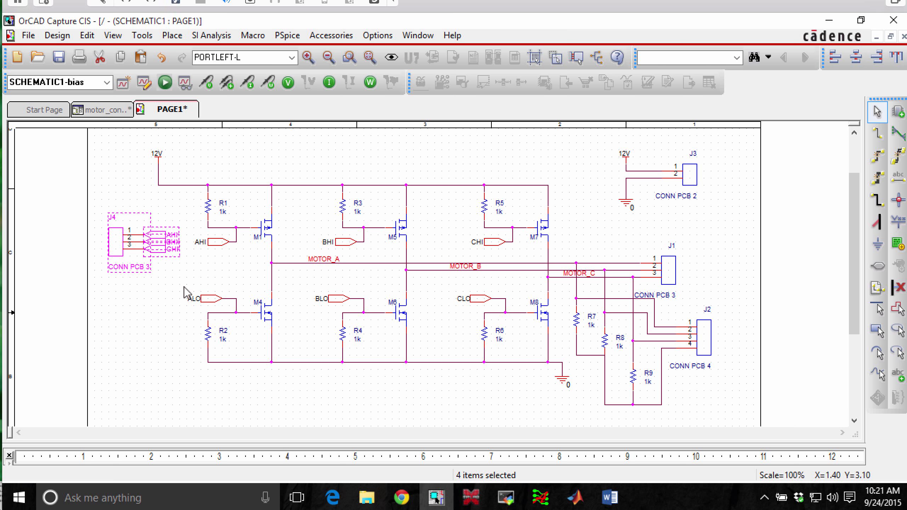
pyautogui.hotkey('ctrl', 'v')
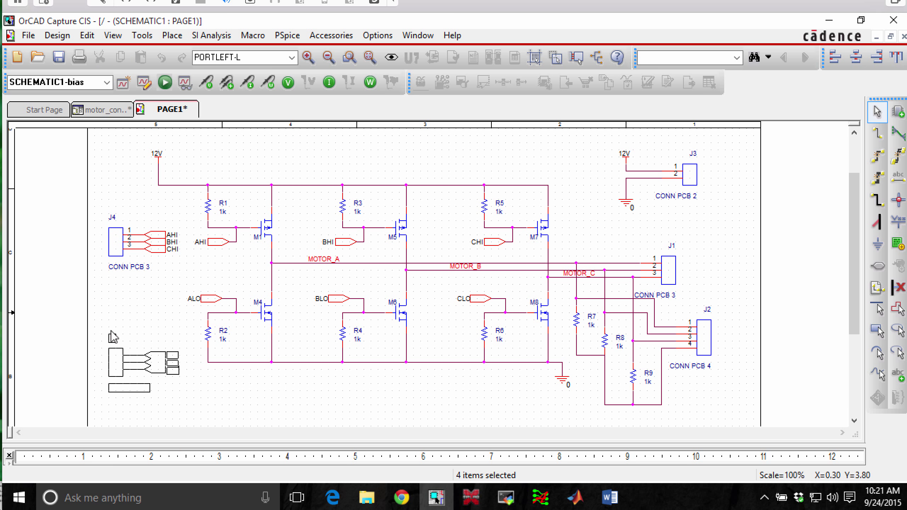
pyautogui.click(111, 334)
pyautogui.click(169, 375)
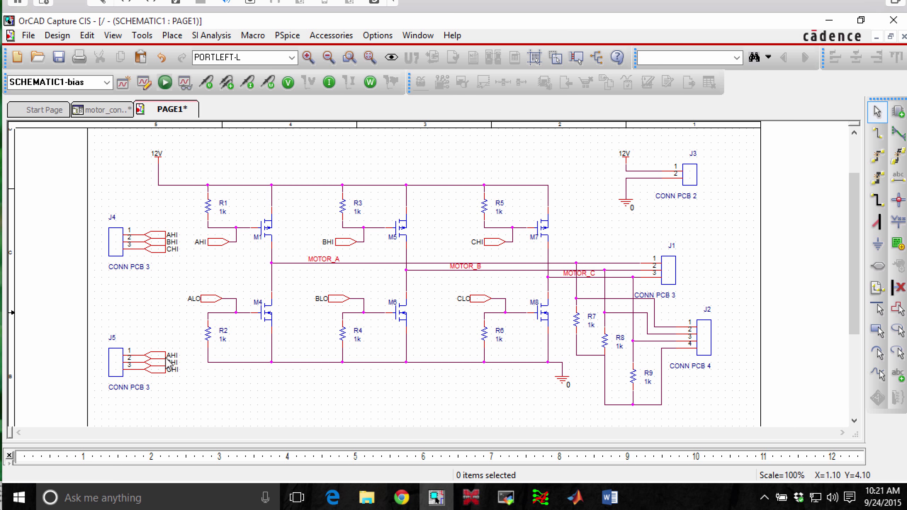
# - Rename the ports on pins 1, 2 and 3 of connector J5 as ALO, BLO and CLO
pyautogui.click(172, 362)
pyautogui.doubleClick(172, 362)
pyautogui.write('ALO')
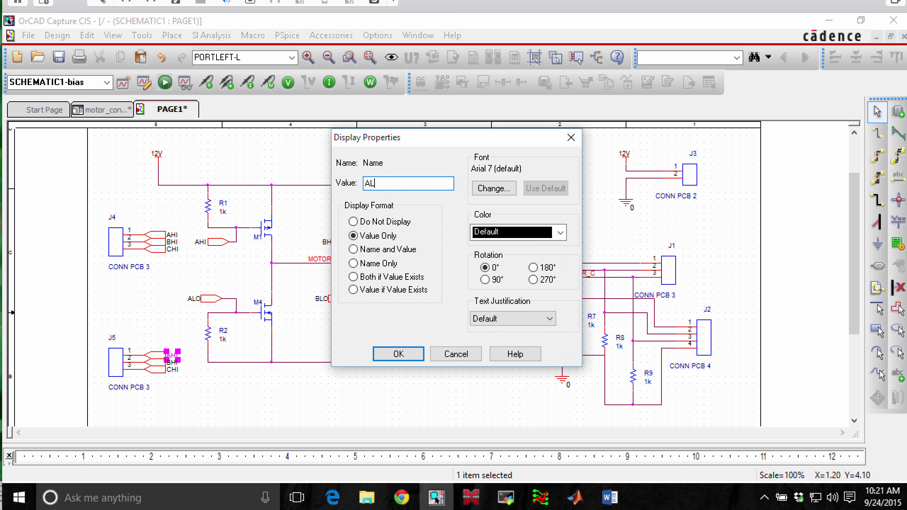
pyautogui.doubleClick(173, 364)
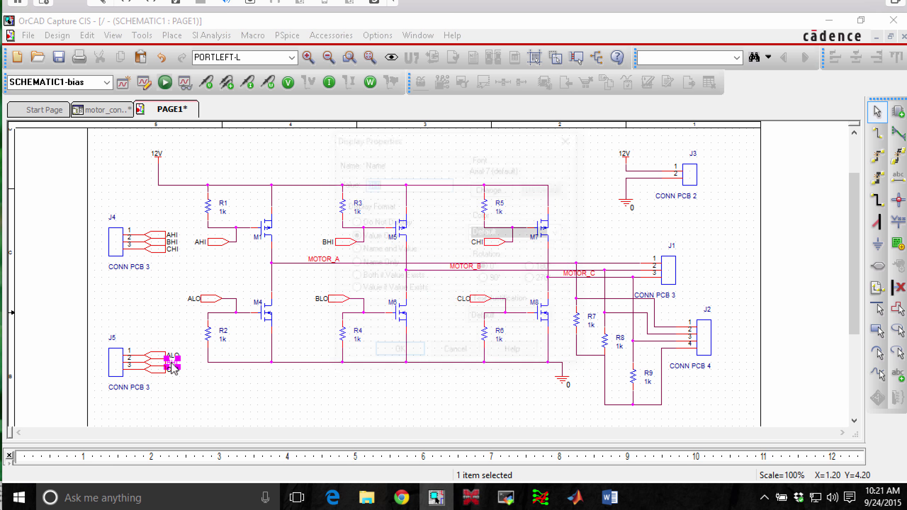
pyautogui.write('BLO')
pyautogui.press('Return')
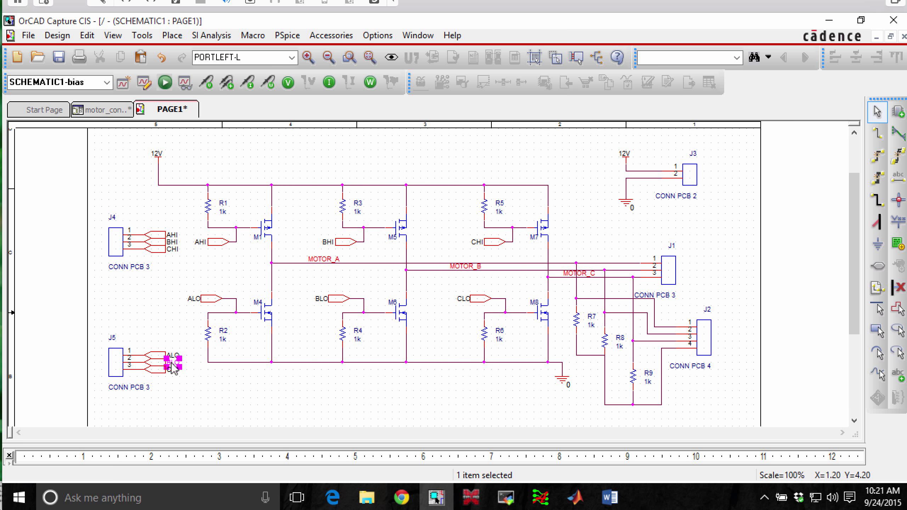
pyautogui.doubleClick(173, 369)
pyautogui.write('CLO')
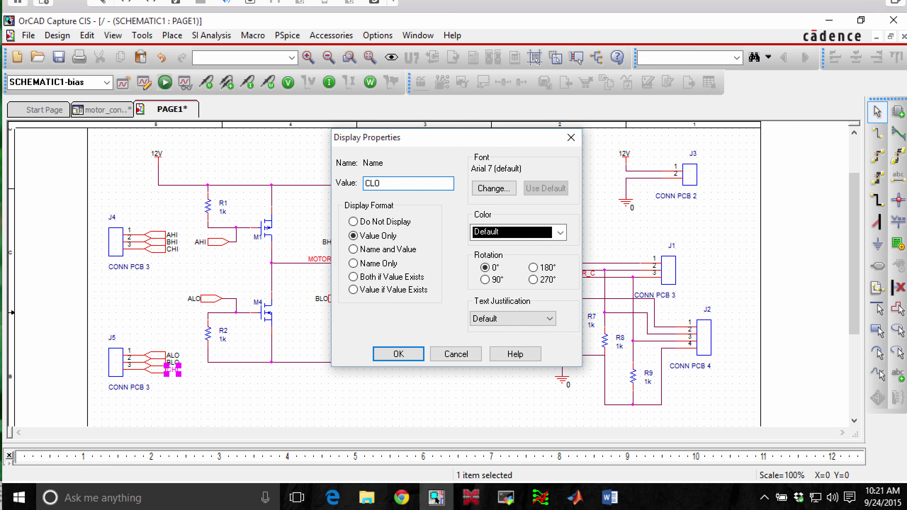
pyautogui.press('Return')
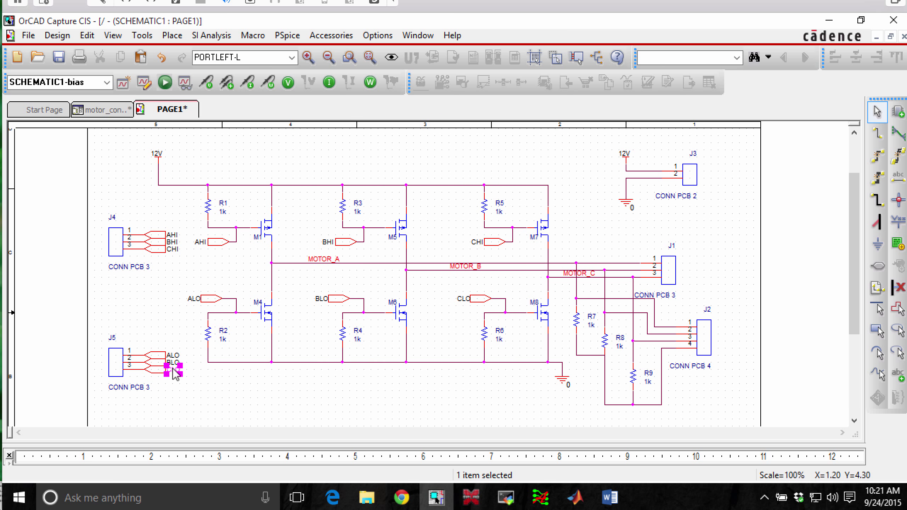
pyautogui.click(221, 424)
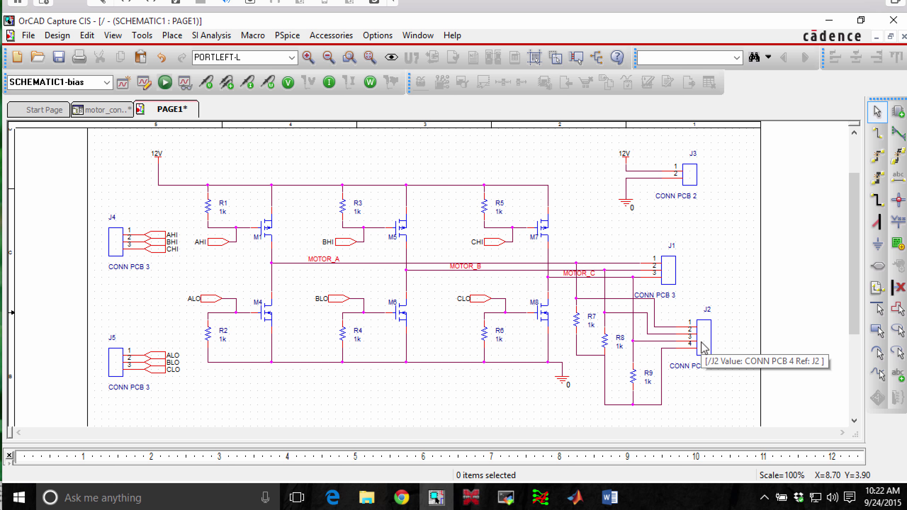
# - Look over the finished schematic page and save it
pyautogui.scroll(-3, 458, 393)
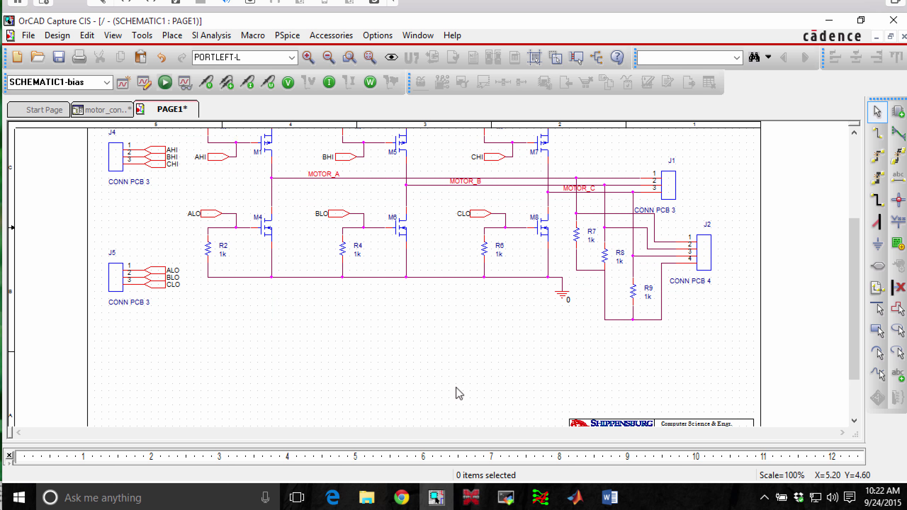
pyautogui.scroll(5, 457, 388)
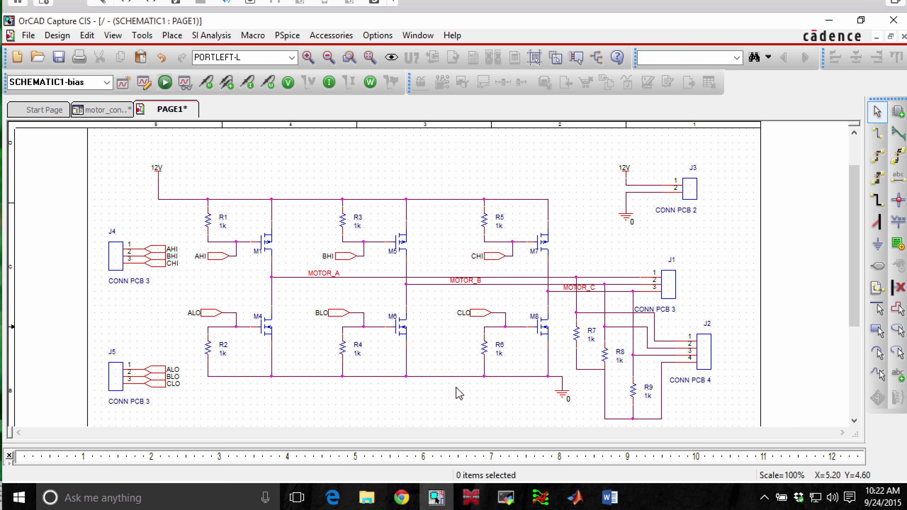
pyautogui.hotkey('ctrl', 's')
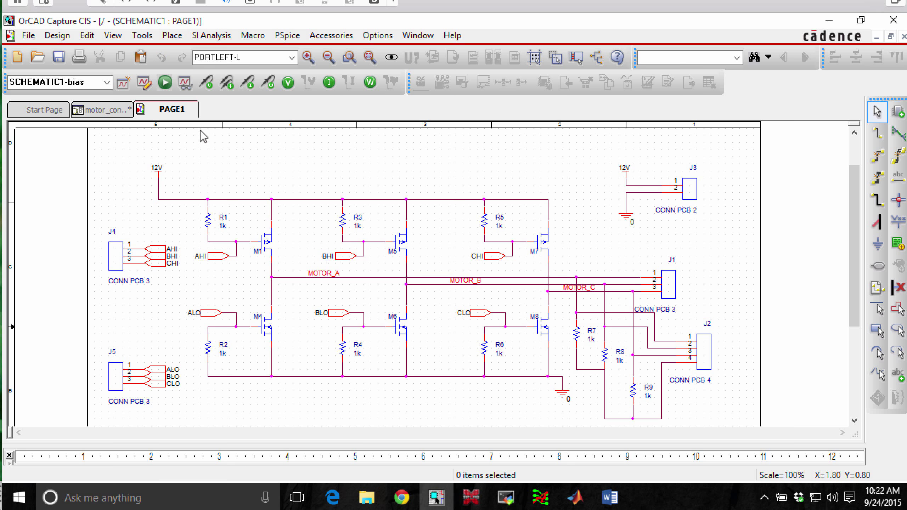